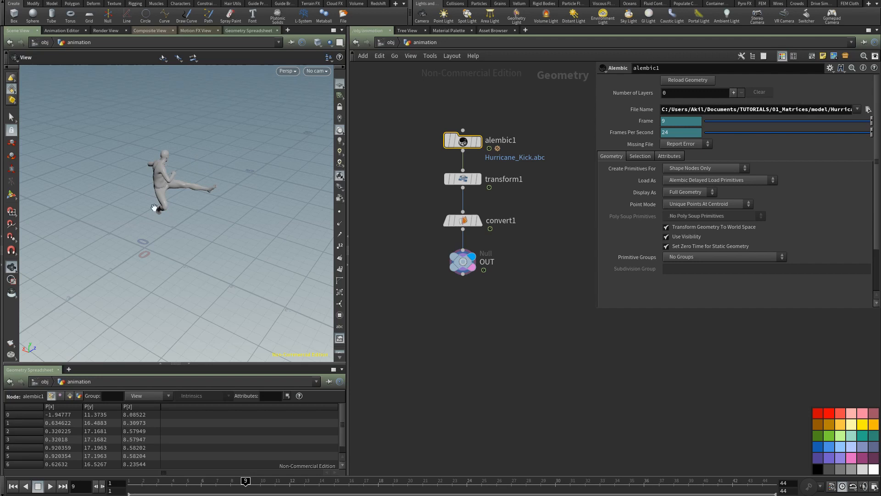
# Step: Copy the OUT null node of the animation network and go up to the object level
pyautogui.moveTo(154, 208); pyautogui.dragTo(292, 208)
pyautogui.moveTo(194, 216)
pyautogui.mouseDown()
pyautogui.moveTo(200, 238)
pyautogui.moveTo(275, 242)
pyautogui.moveTo(218, 250)
pyautogui.moveTo(178, 188)
pyautogui.moveTo(181, 212)
pyautogui.moveTo(190, 207)
pyautogui.mouseUp()
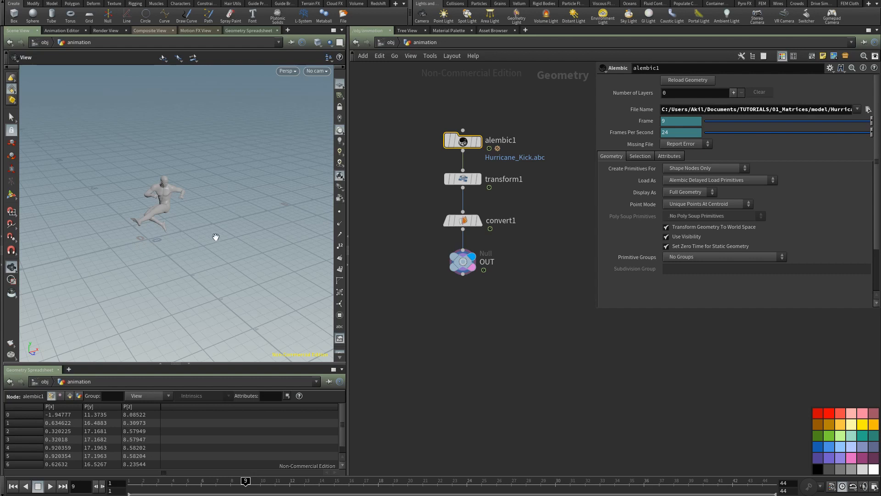
pyautogui.moveTo(427, 249); pyautogui.dragTo(483, 287)
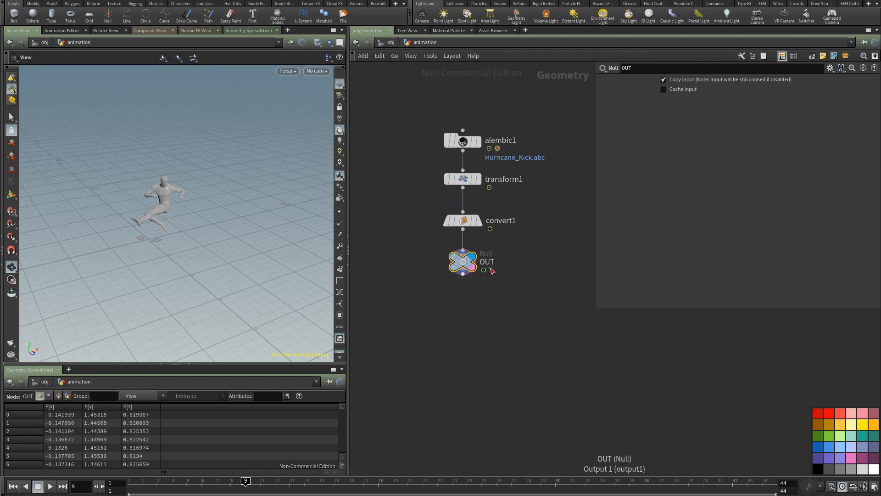
pyautogui.hotkey('ctrl', 'c')
pyautogui.click(390, 42)
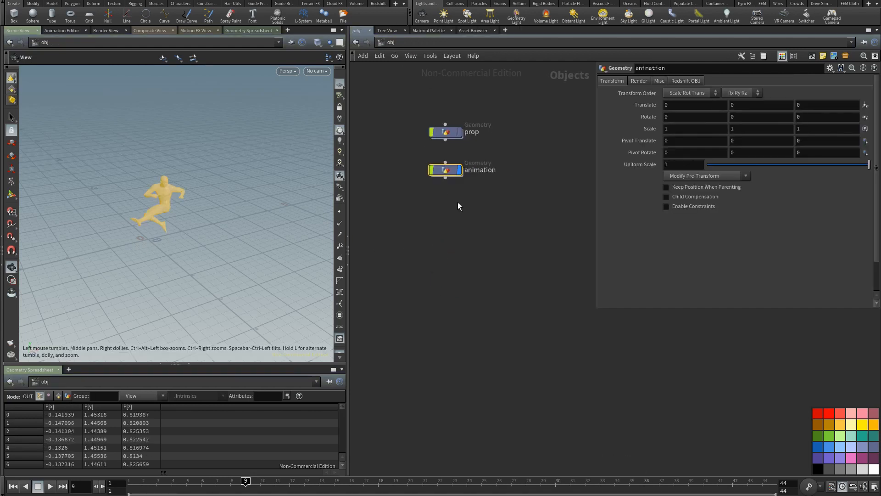
# Step: Add a Geometry object below the animation object and name it rest_position
pyautogui.press('Tab')
pyautogui.write('geo')
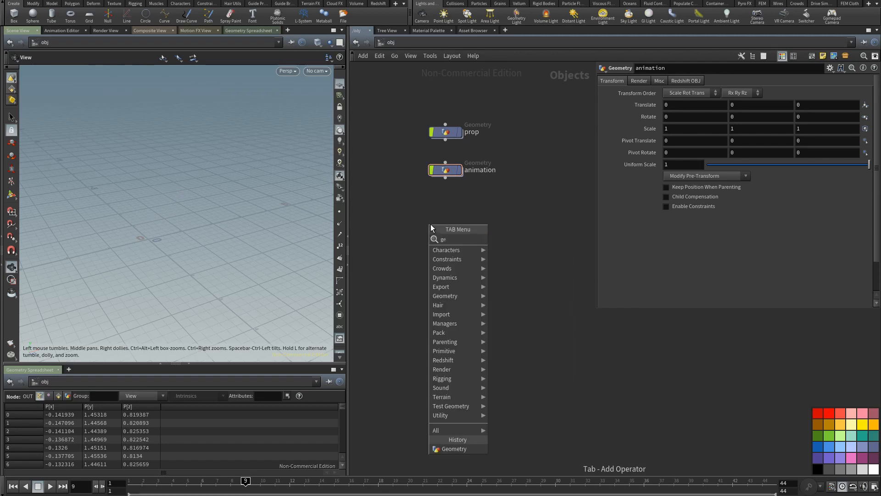
pyautogui.press('Return')
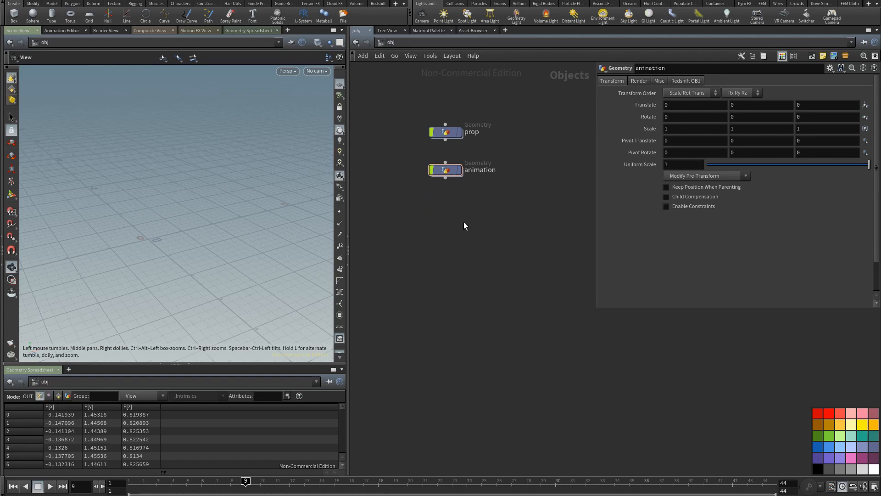
pyautogui.click(446, 214)
pyautogui.write('rest_pos')
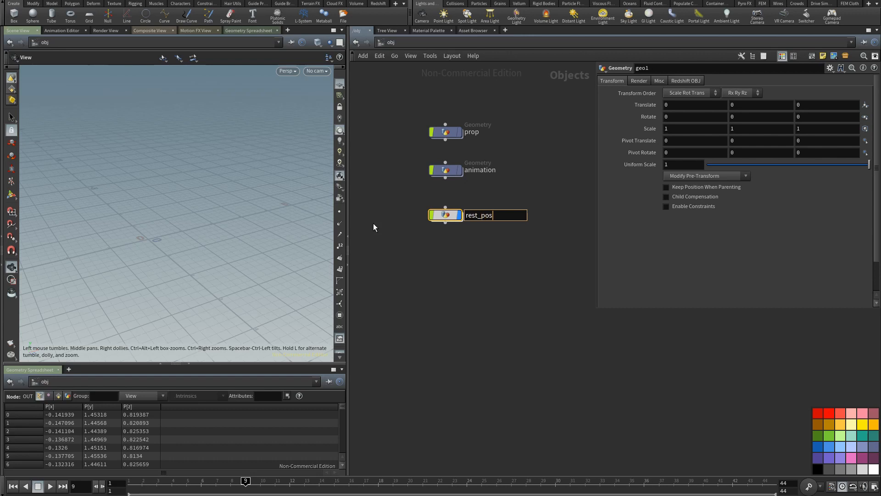
pyautogui.write('ition')
pyautogui.press('Return')
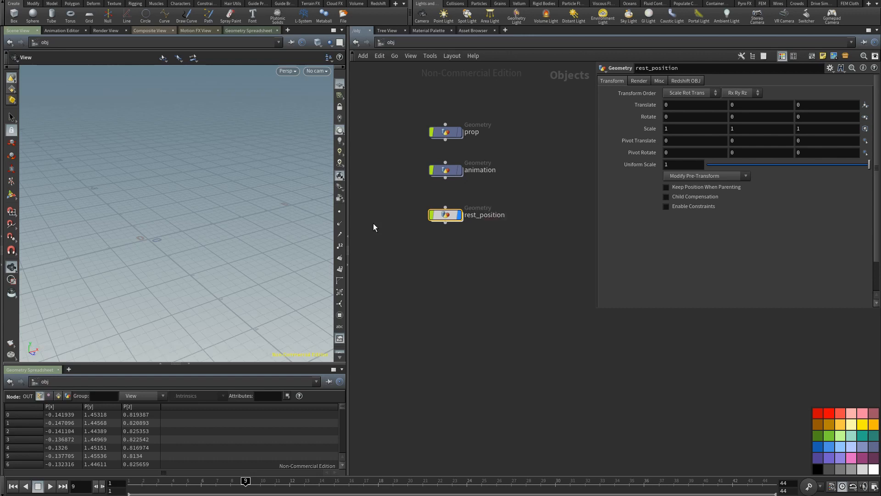
# Step: Enter the rest_position object and place an Object Merge node in its empty network
pyautogui.doubleClick(446, 214)
pyautogui.press('Tab')
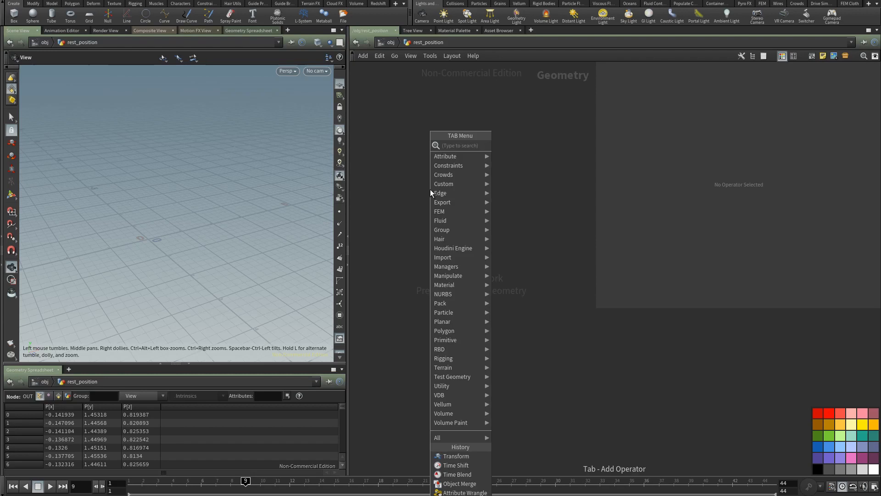
pyautogui.write('rest')
pyautogui.click(519, 145)
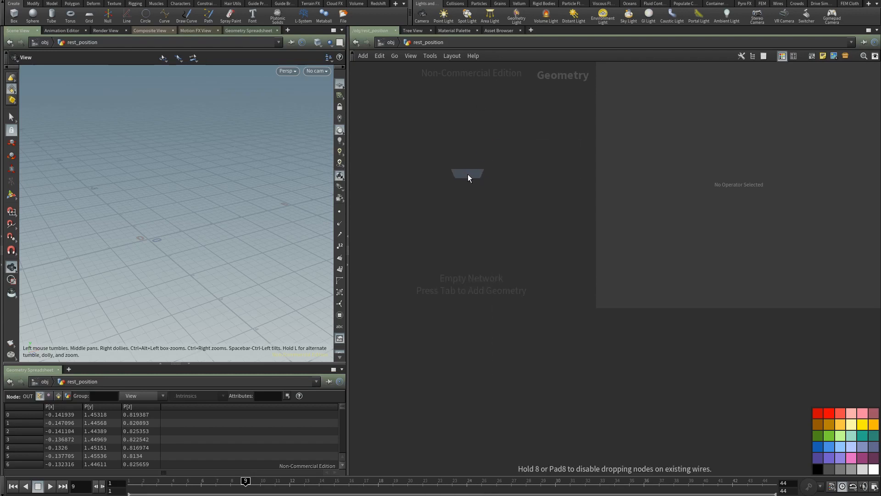
pyautogui.click(468, 176)
# Step: Set the Object Merge node's Object 1 to /obj/animation/OUT and its Transform to Into This Object
pyautogui.click(709, 118)
pyautogui.click(702, 106)
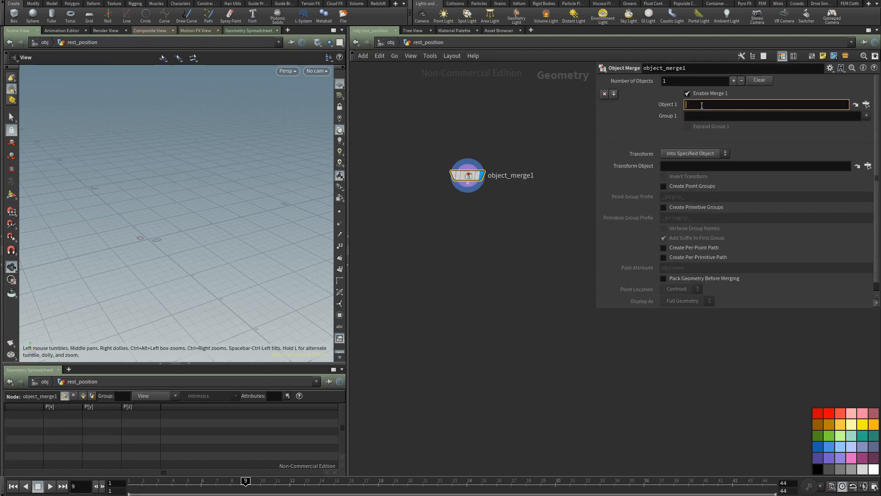
pyautogui.write('/obj/animation/OUT')
pyautogui.click(678, 156)
pyautogui.click(676, 174)
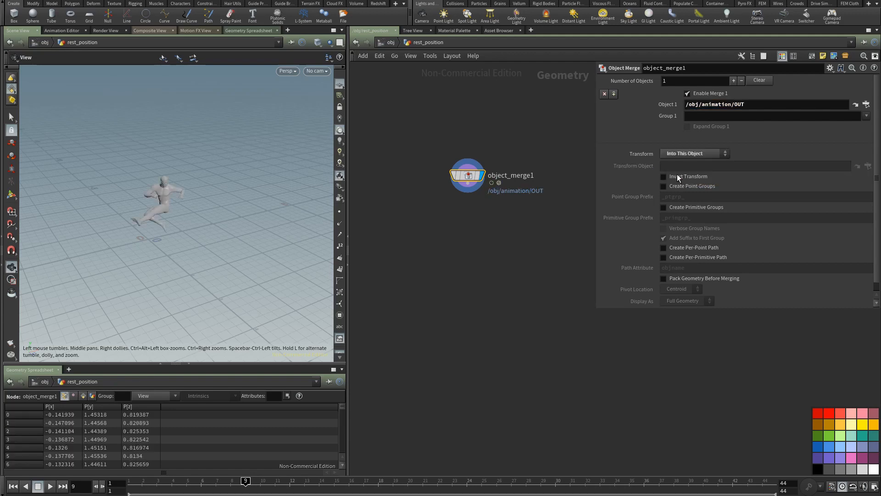
pyautogui.moveTo(470, 174); pyautogui.dragTo(467, 184)
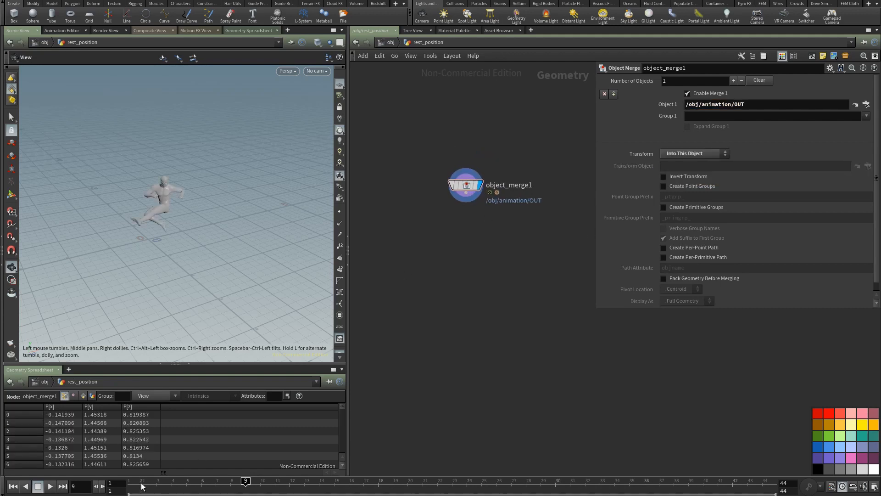
# Step: Add a Time Shift node connected to the output of object_merge1
pyautogui.middleClick(465, 188)
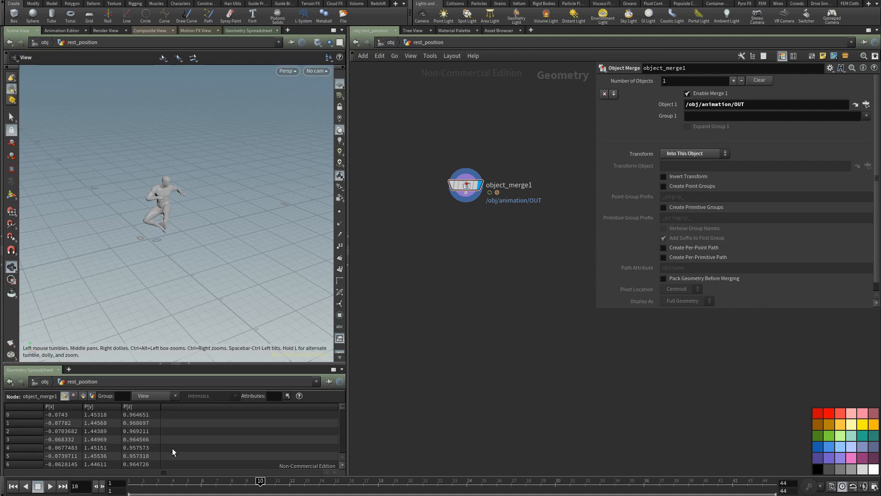
pyautogui.moveTo(443, 248); pyautogui.dragTo(423, 261, button='middle')
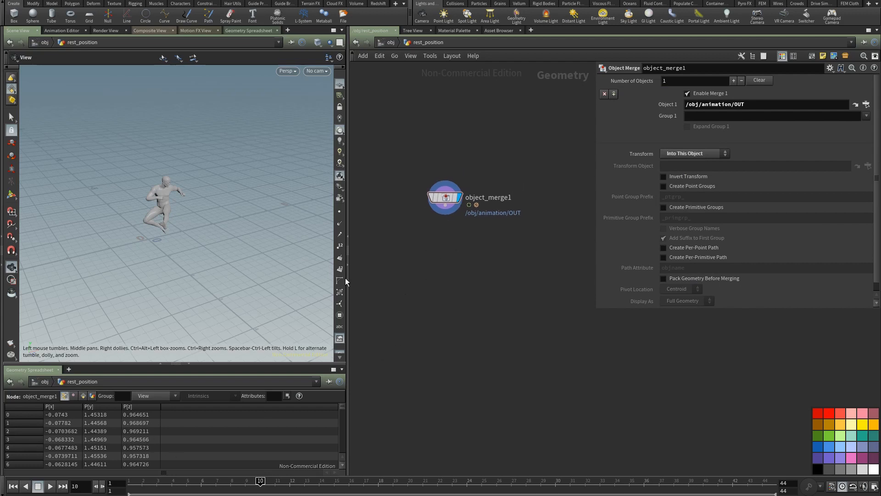
pyautogui.moveTo(445, 206); pyautogui.dragTo(481, 246)
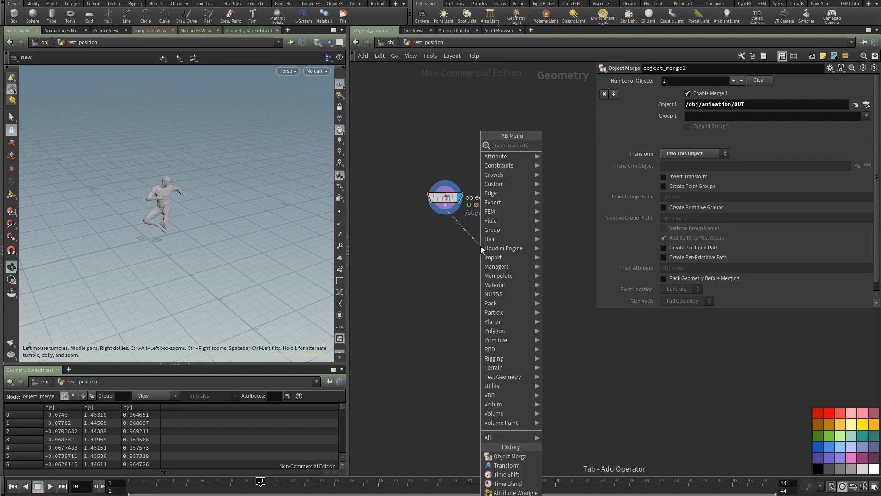
pyautogui.write('time')
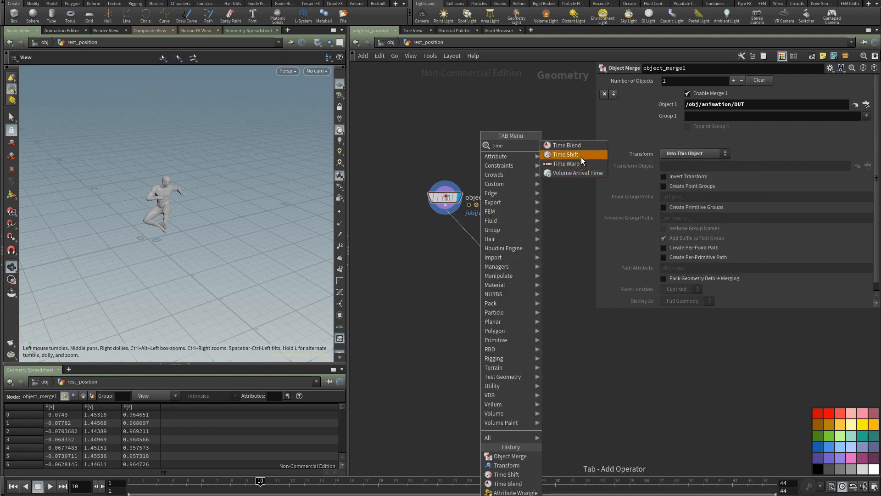
pyautogui.click(582, 157)
pyautogui.click(518, 247)
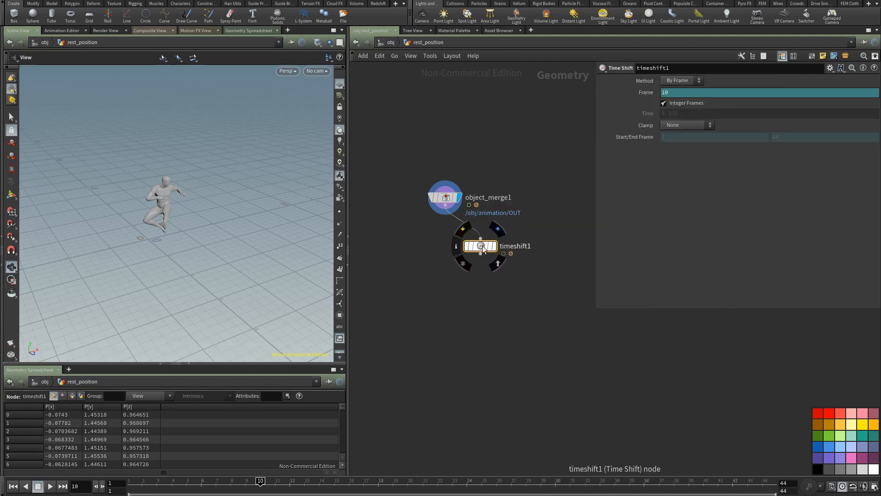
# Step: Delete the Time Shift's frame expression, set its Frame to 1 and display the node
pyautogui.rightClick(643, 93)
pyautogui.click(672, 198)
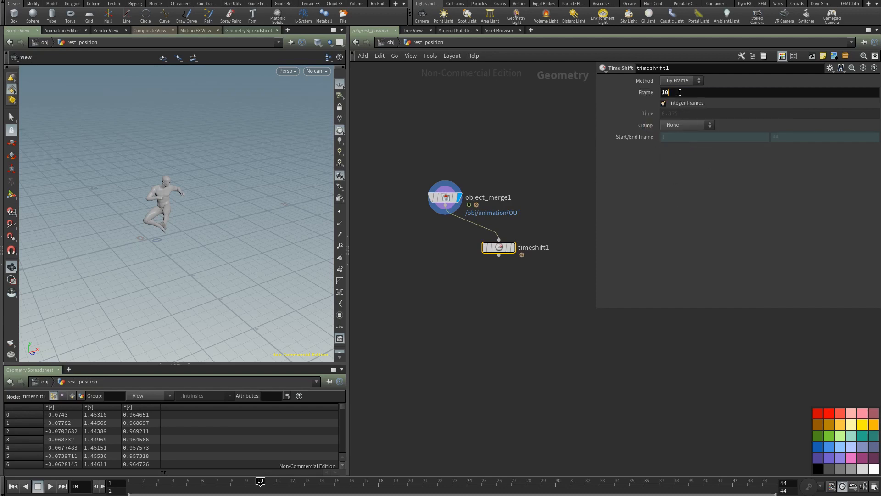
pyautogui.press('BackSpace')
pyautogui.press('Return')
pyautogui.click(512, 247)
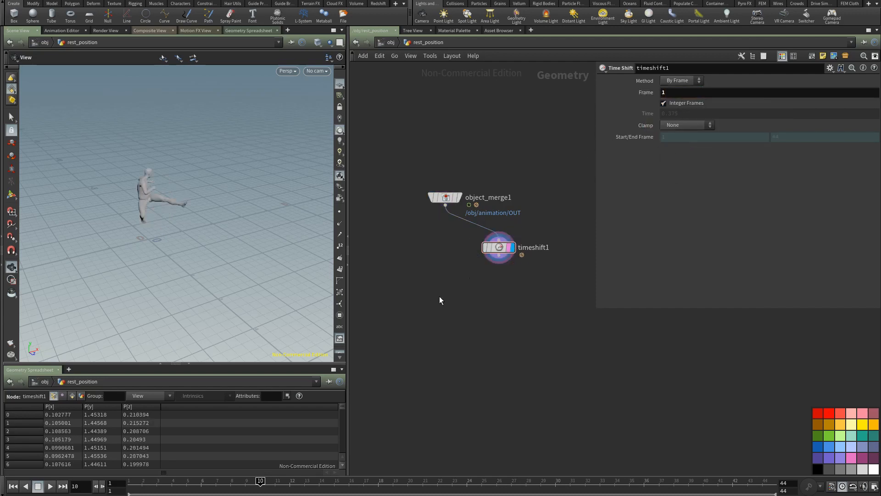
# Step: Add a Transform node after timeshift1 and display it
pyautogui.press('Tab')
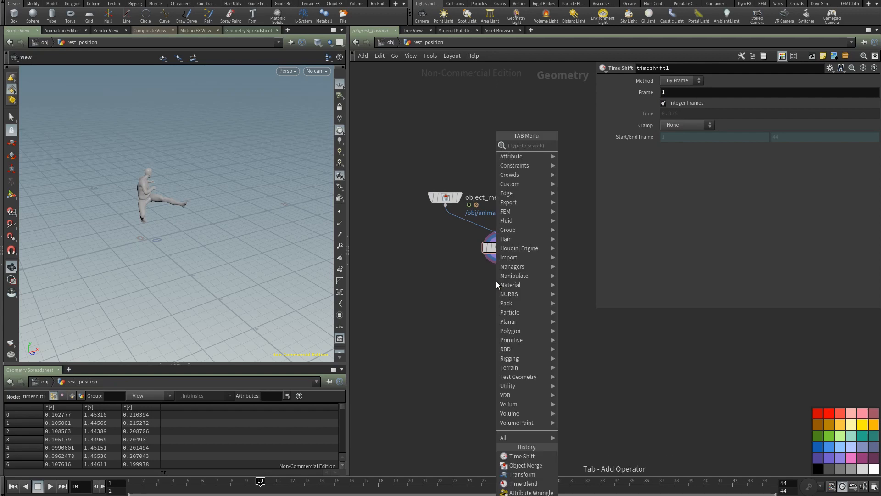
pyautogui.write('tra')
pyautogui.click(581, 163)
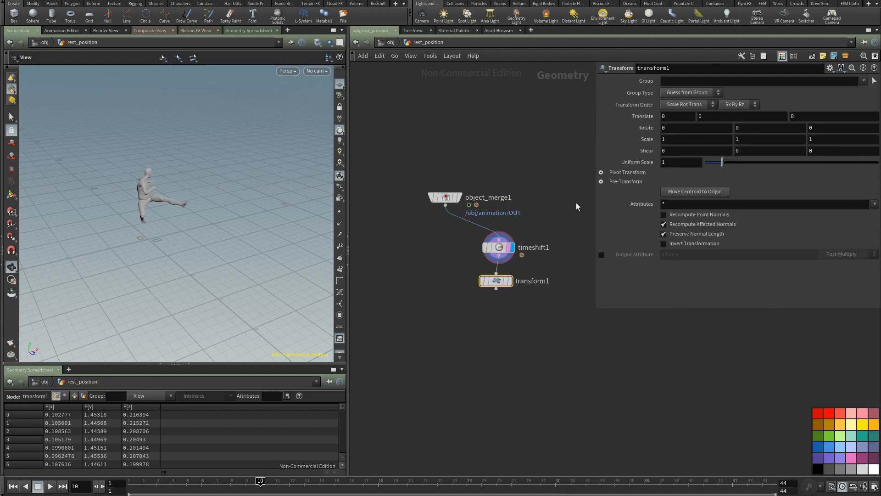
pyautogui.click(507, 288)
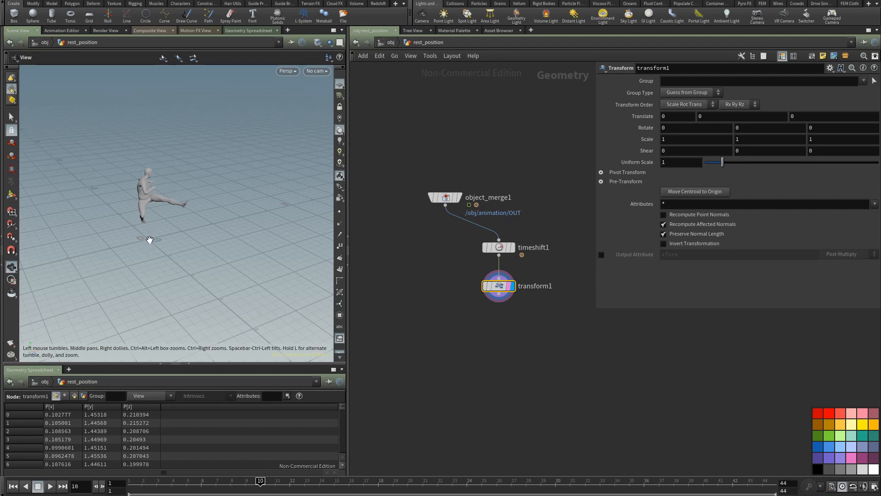
# Step: Set the Transform node's Translate values to -$CEX, -$CEY and -$CEZ to centre the character at the origin
pyautogui.click(669, 116)
pyautogui.write('-$Ce')
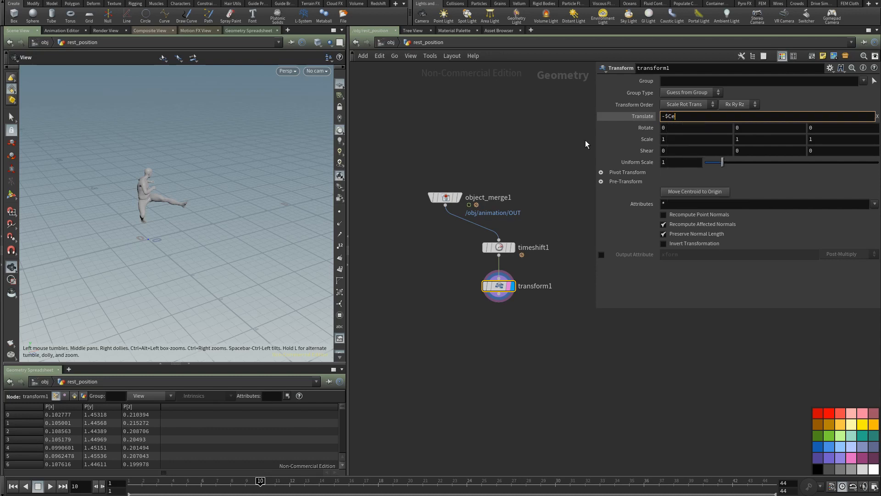
pyautogui.press('BackSpace')
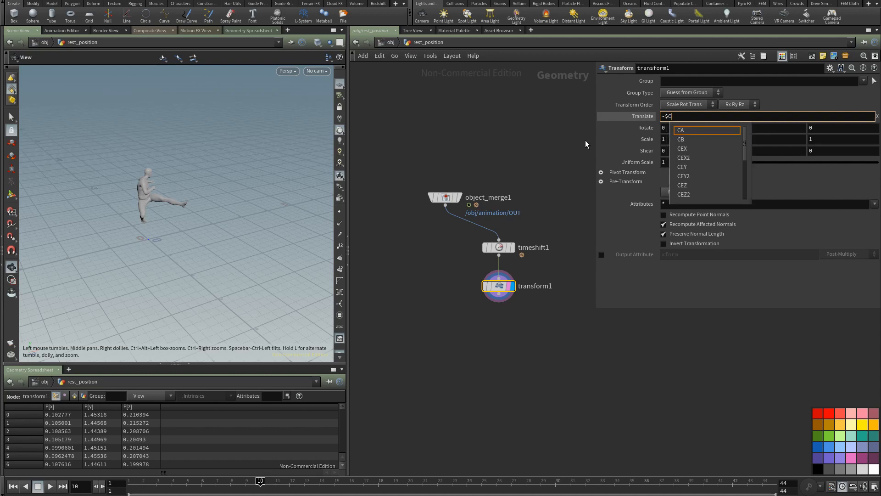
pyautogui.write('EX')
pyautogui.press('Tab')
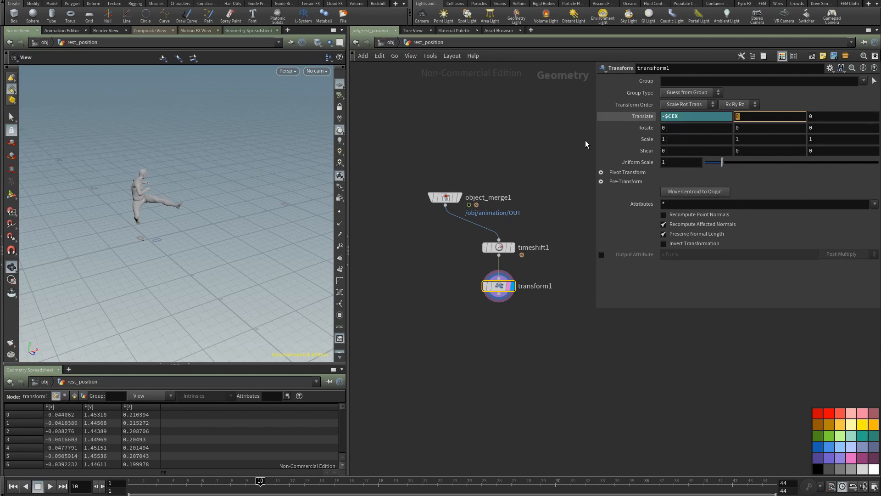
pyautogui.write('-$CEY')
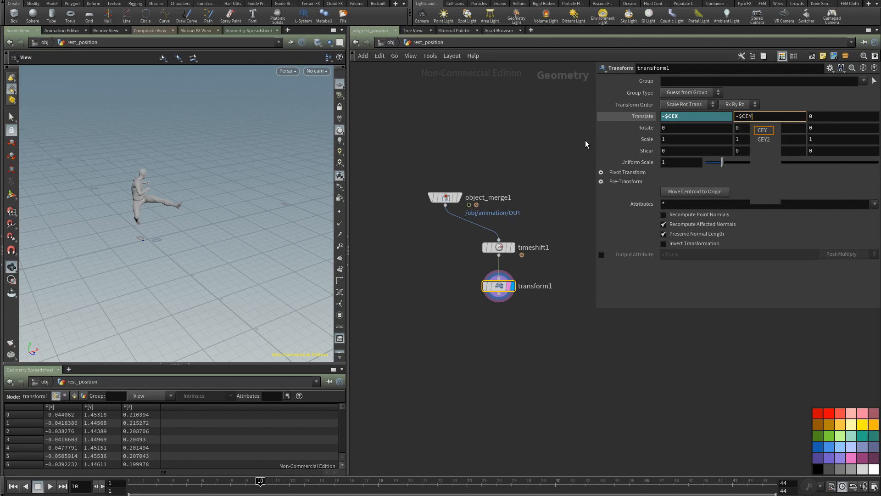
pyautogui.press('Tab')
pyautogui.write('-')
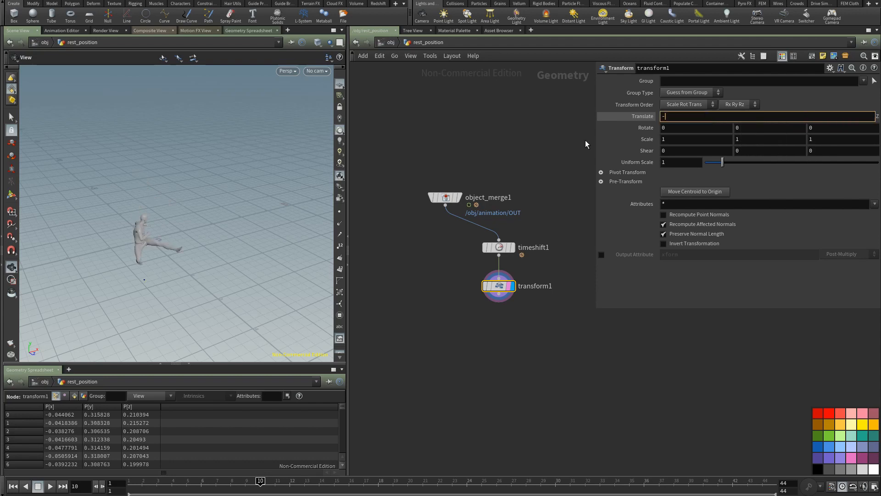
pyautogui.write('$CE')
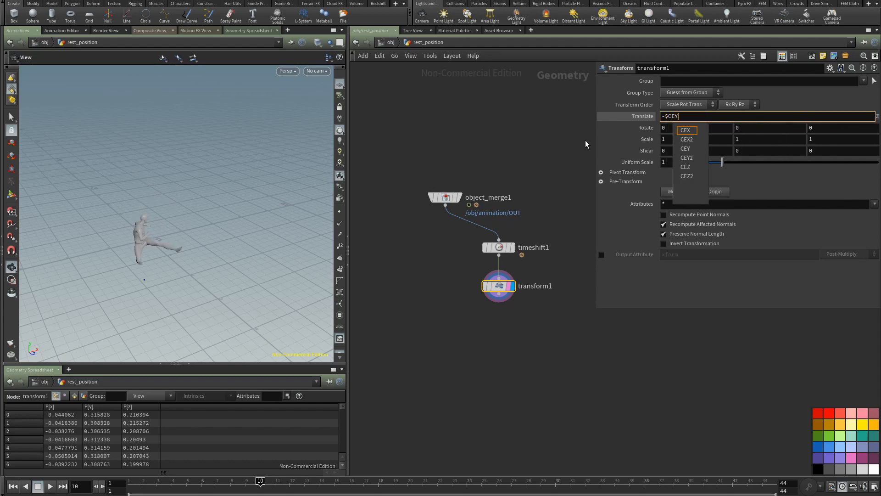
pyautogui.write('Z')
pyautogui.press('Return')
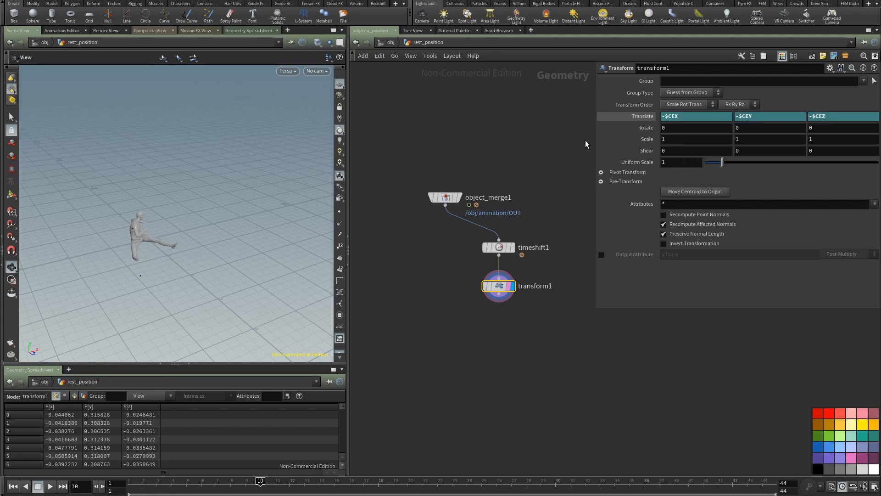
# Step: Place a Rest Position node below the existing node chain
pyautogui.moveTo(171, 251)
pyautogui.mouseDown()
pyautogui.moveTo(199, 243)
pyautogui.moveTo(144, 255)
pyautogui.moveTo(179, 238)
pyautogui.moveTo(157, 230)
pyautogui.moveTo(171, 243)
pyautogui.mouseUp()
pyautogui.moveTo(442, 300); pyautogui.dragTo(415, 206, button='middle')
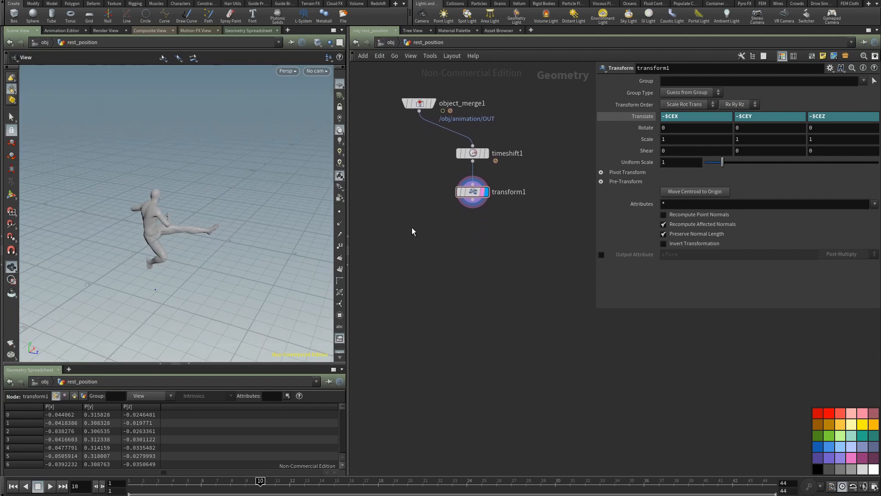
pyautogui.press('Tab')
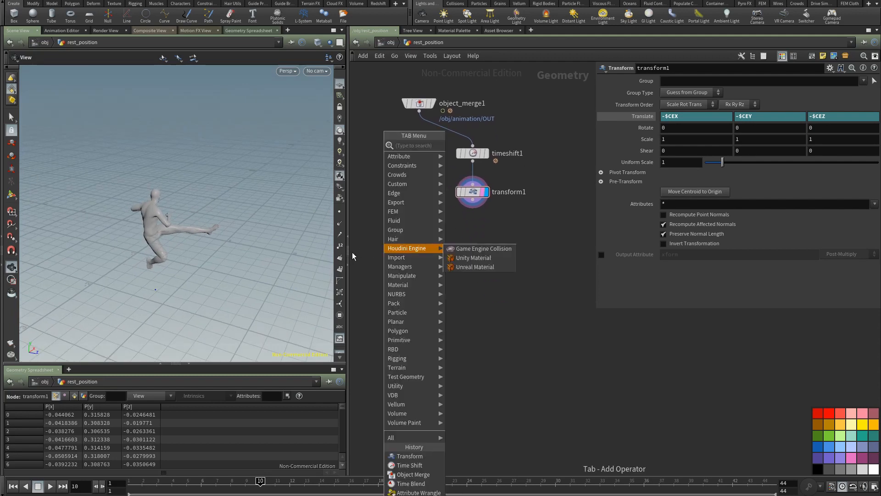
pyautogui.write('res')
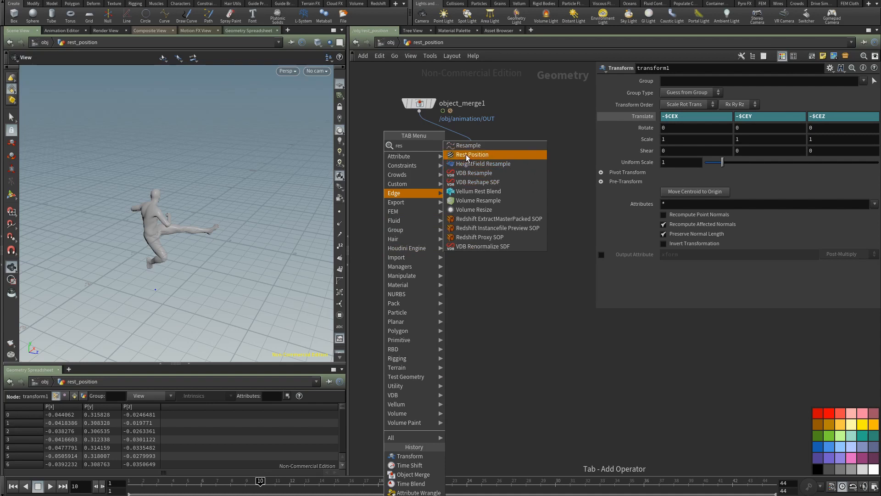
pyautogui.click(466, 156)
pyautogui.click(432, 261)
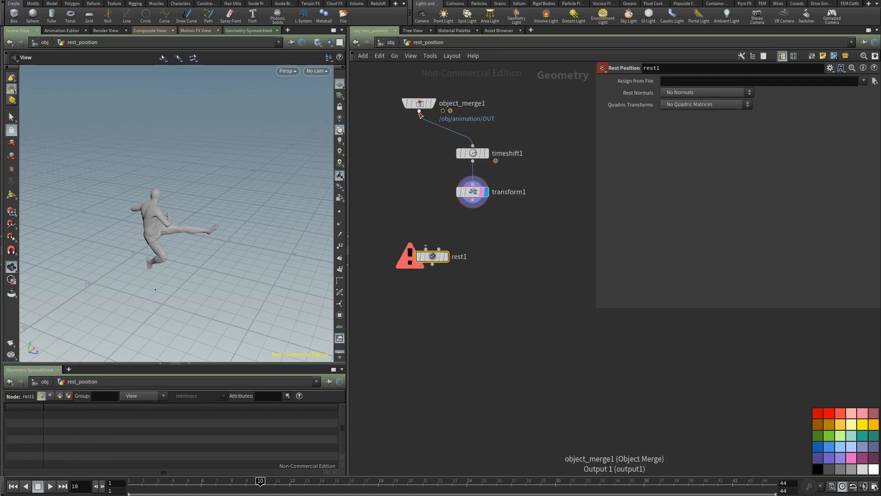
# Step: Wire object_merge1 and transform1 into the Rest Position node's first and second inputs, display it and open its node information
pyautogui.moveTo(419, 112); pyautogui.dragTo(472, 200)
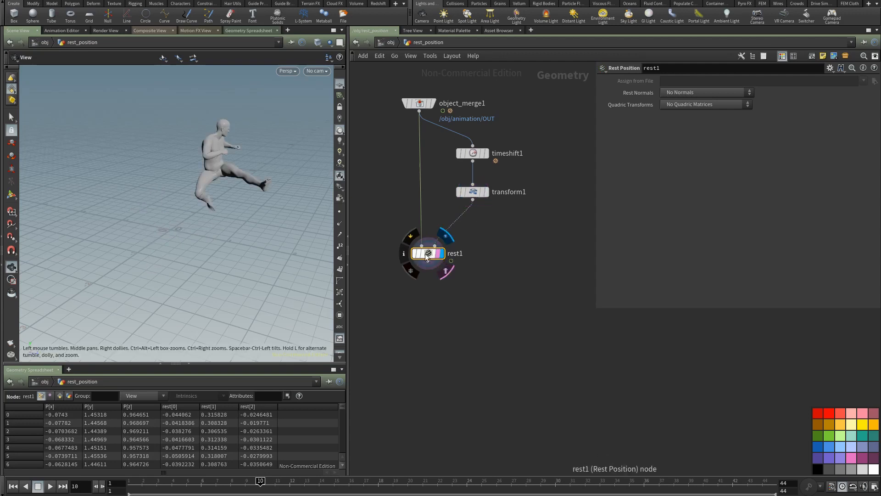
pyautogui.click(404, 253)
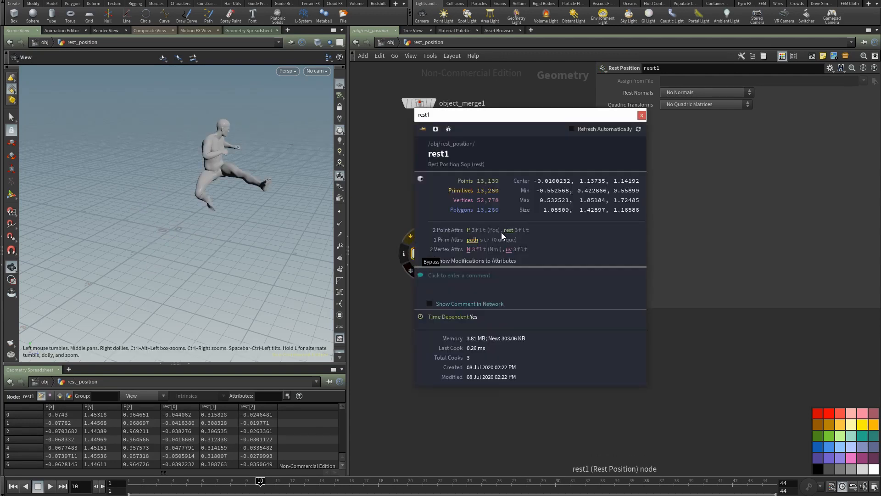
# Step: Close the node information and compare the displayed rest1 result at frames 1 and 2
pyautogui.click(394, 265)
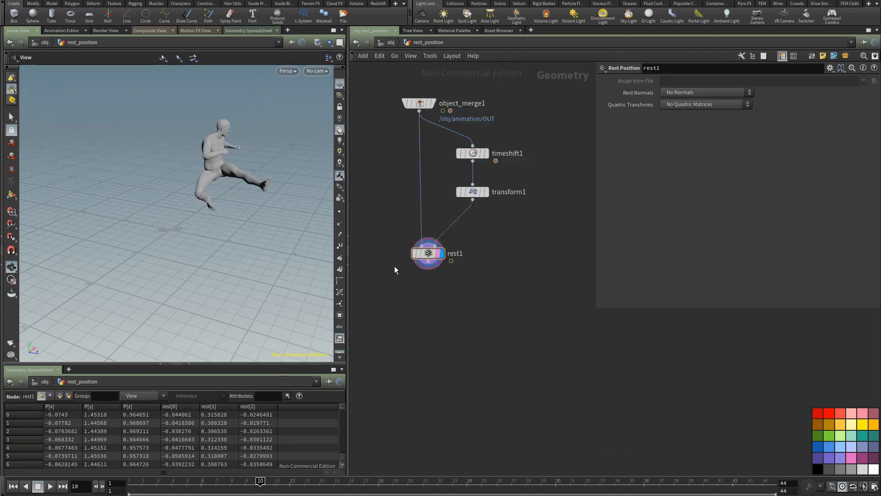
pyautogui.moveTo(388, 279); pyautogui.dragTo(403, 255, button='middle')
pyautogui.click(434, 229)
pyautogui.moveTo(238, 216); pyautogui.dragTo(222, 252, button='middle')
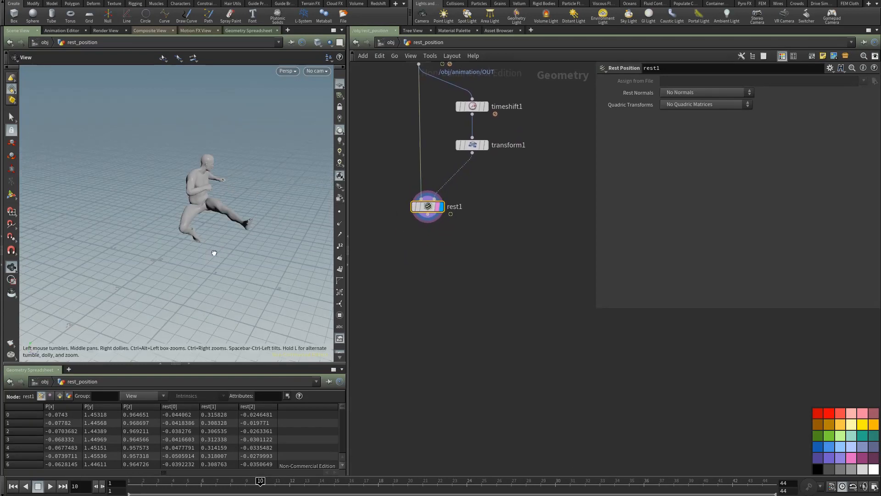
pyautogui.moveTo(214, 253); pyautogui.dragTo(189, 268)
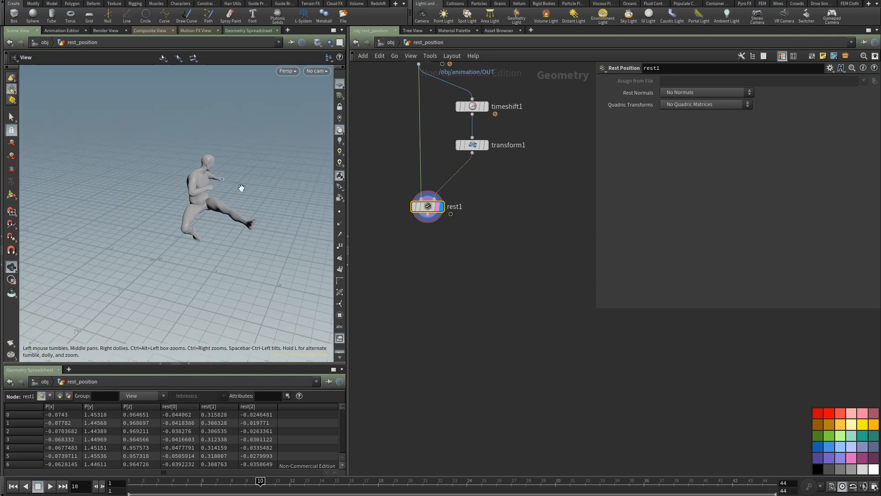
pyautogui.click(130, 481)
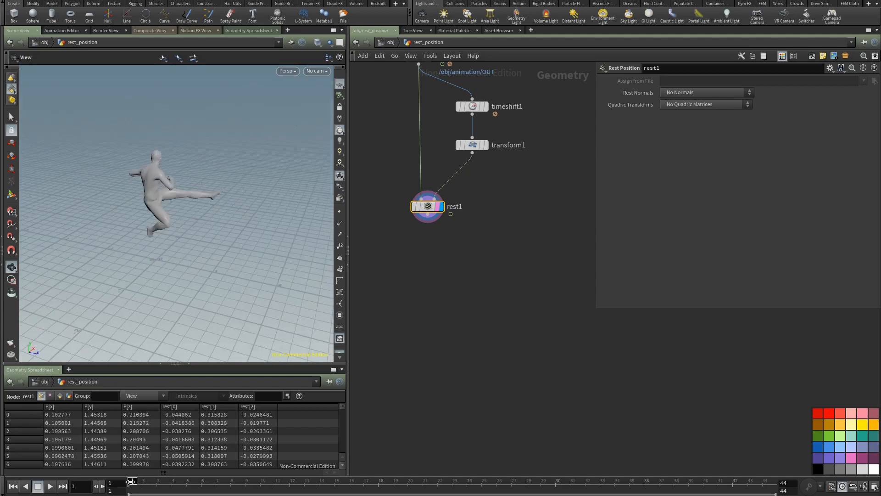
pyautogui.moveTo(131, 481)
pyautogui.mouseDown()
pyautogui.moveTo(314, 482)
pyautogui.moveTo(142, 482)
pyautogui.mouseUp()
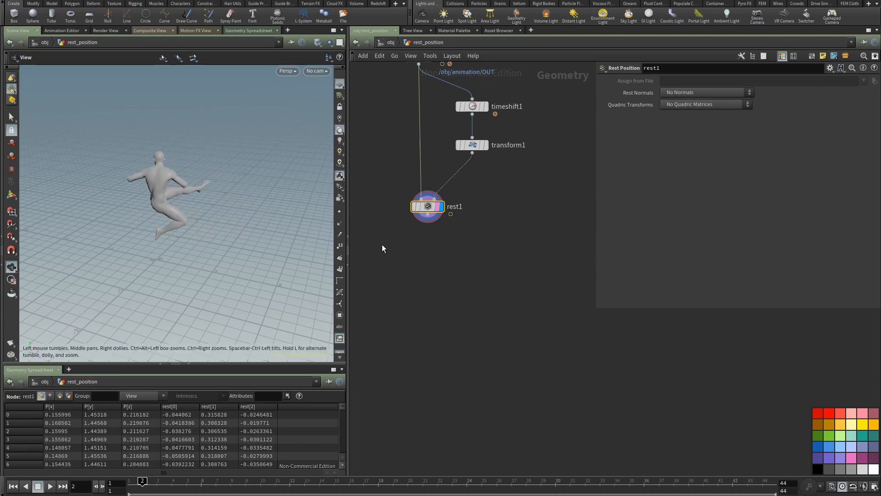
# Step: Add an Attribute Wrangle node below rest1, wired to its output, and display it
pyautogui.click(451, 214)
pyautogui.click(418, 251)
pyautogui.write('w')
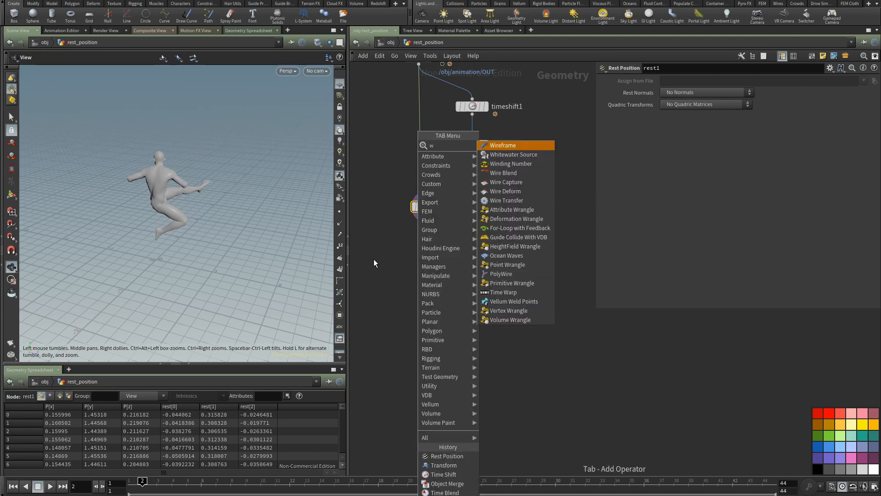
pyautogui.write('r')
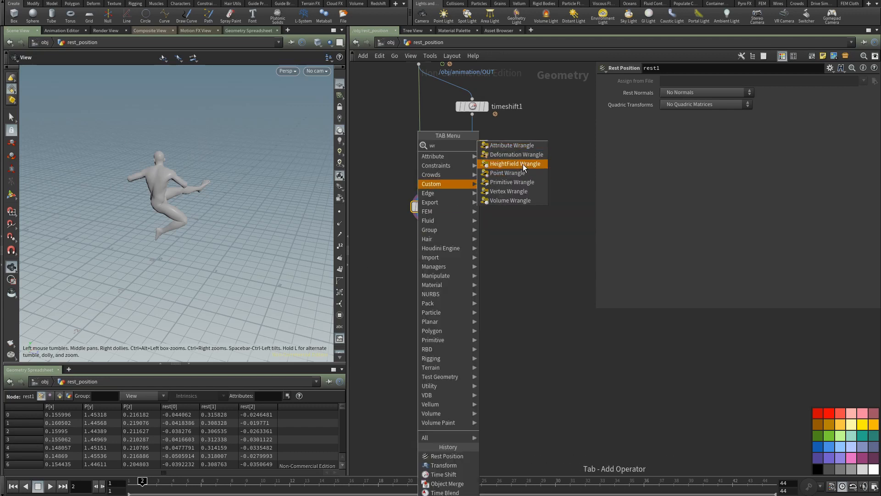
pyautogui.click(509, 147)
pyautogui.click(432, 252)
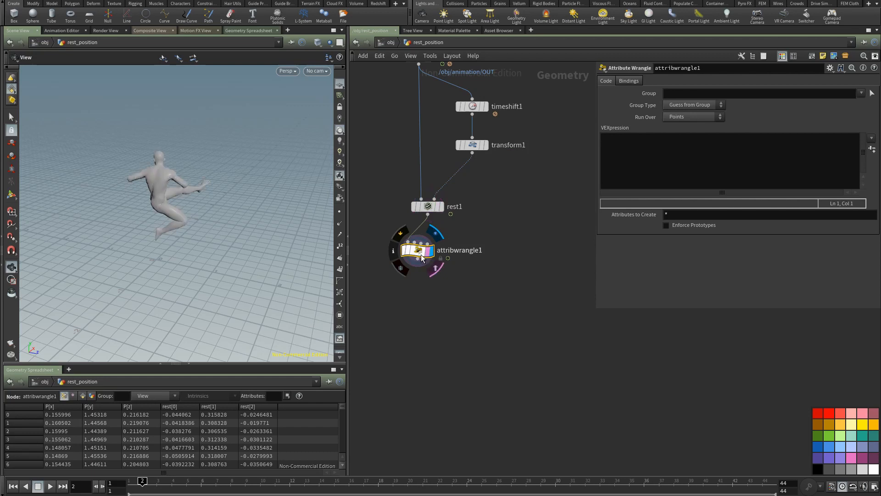
pyautogui.moveTo(420, 251); pyautogui.dragTo(430, 248)
# Step: Rename the new Attribute Wrangle node as attr_animation
pyautogui.doubleClick(469, 247)
pyautogui.write('attr_')
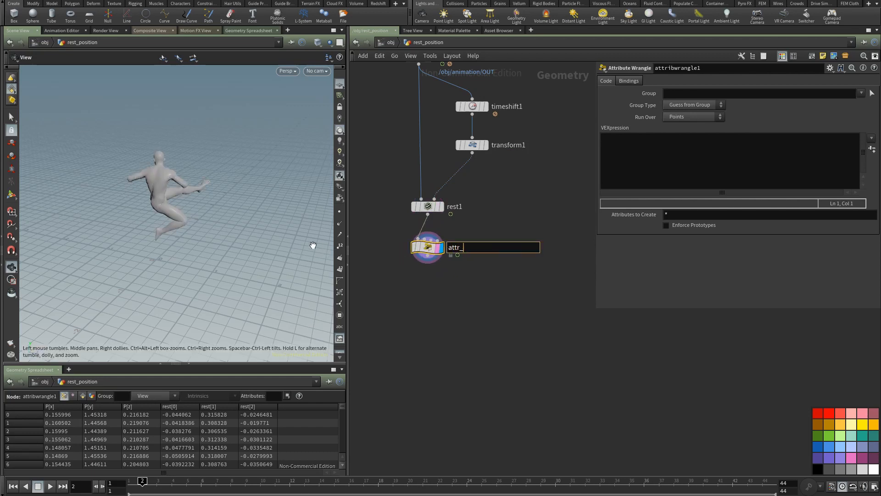
pyautogui.write('animation')
pyautogui.click(474, 314)
# Step: Enter the VEX code "v@animation = @P;" in attr_animation and colour the node yellow
pyautogui.click(618, 164)
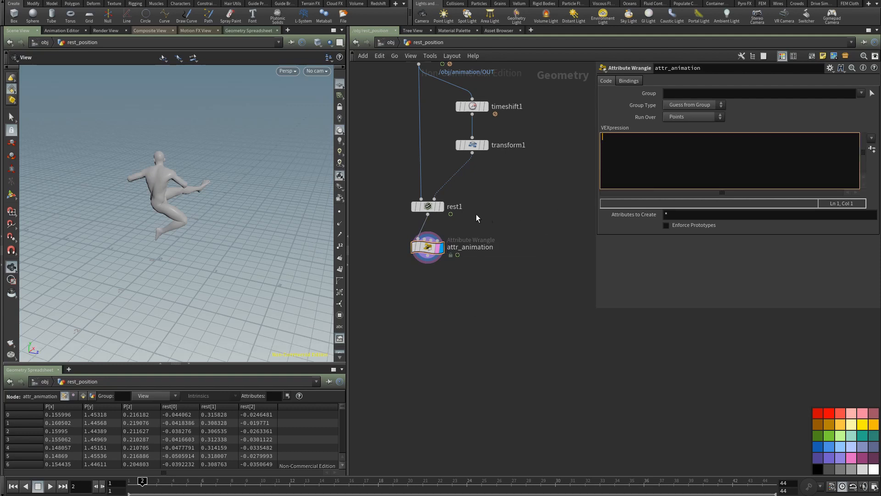
pyautogui.write('v')
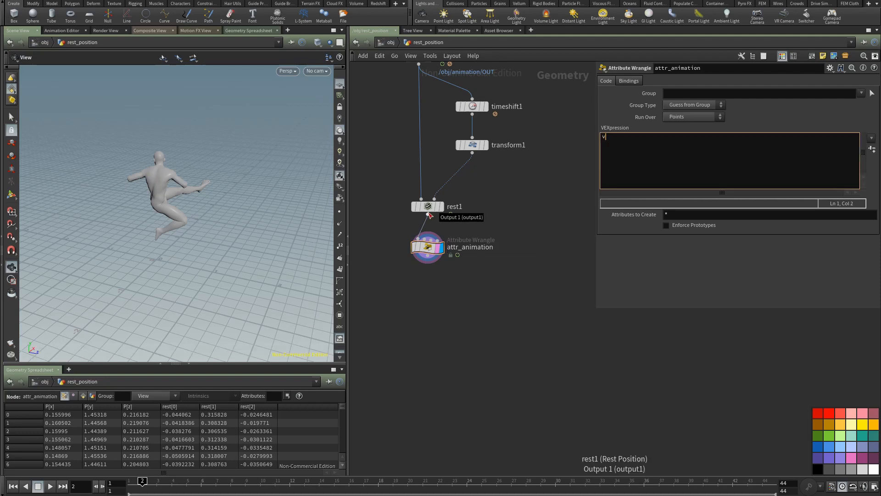
pyautogui.write('@animation = @P;')
pyautogui.click(394, 265)
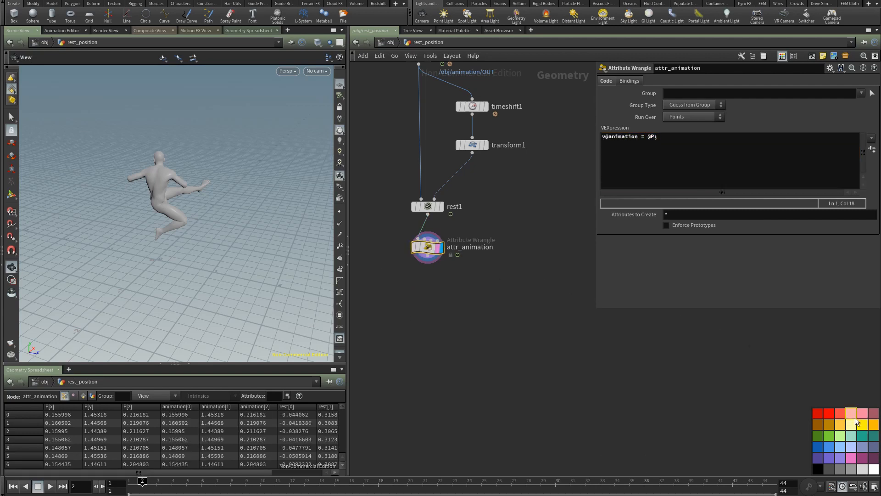
pyautogui.press('q')
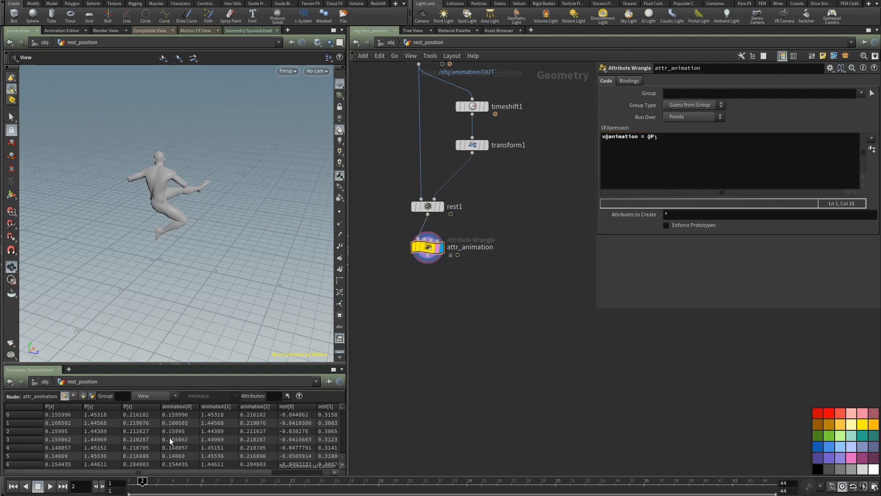
# Step: Widen the viewport and geometry spreadsheet area to inspect the character and its animation and rest attributes
pyautogui.moveTo(348, 400); pyautogui.dragTo(389, 400)
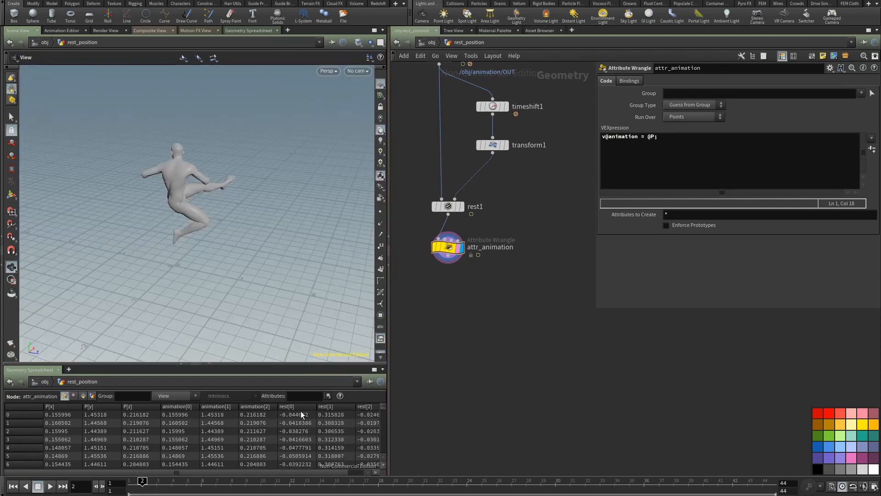
pyautogui.moveTo(436, 339); pyautogui.dragTo(457, 299, button='middle')
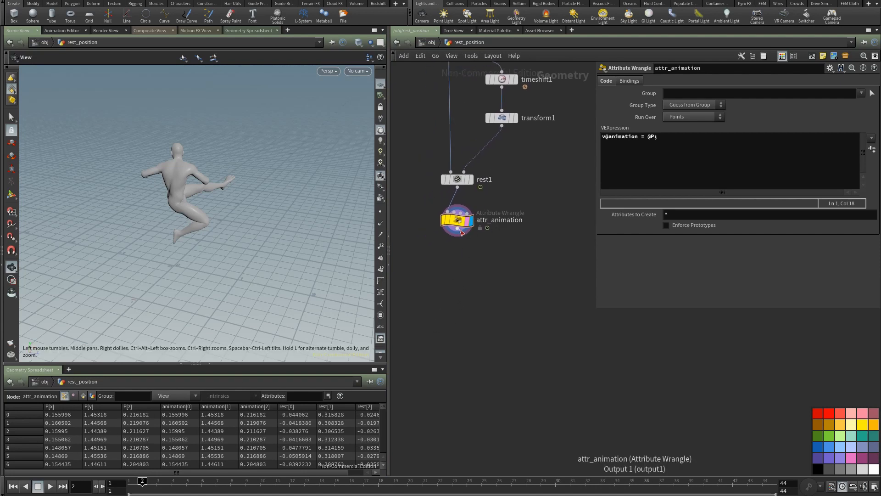
pyautogui.moveTo(461, 267); pyautogui.dragTo(445, 244, button='middle')
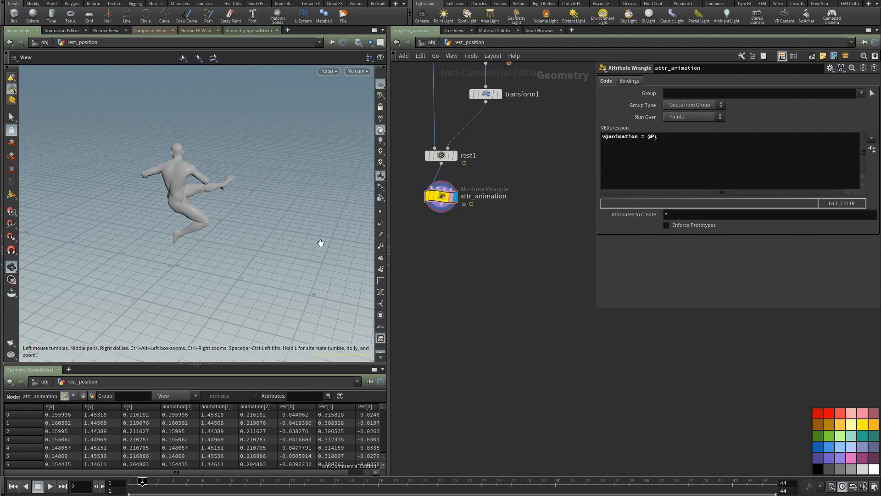
pyautogui.moveTo(219, 261); pyautogui.dragTo(205, 273, button='right')
pyautogui.moveTo(222, 259); pyautogui.dragTo(196, 278)
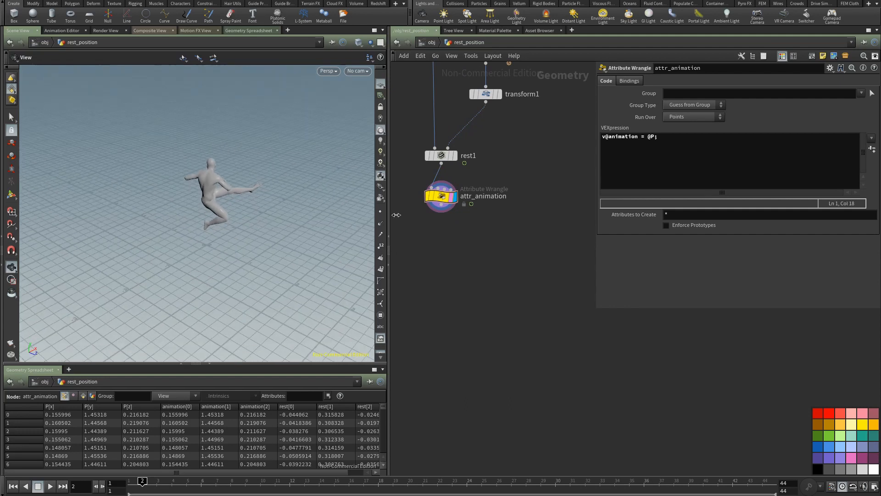
pyautogui.click(441, 210)
pyautogui.press('Tab')
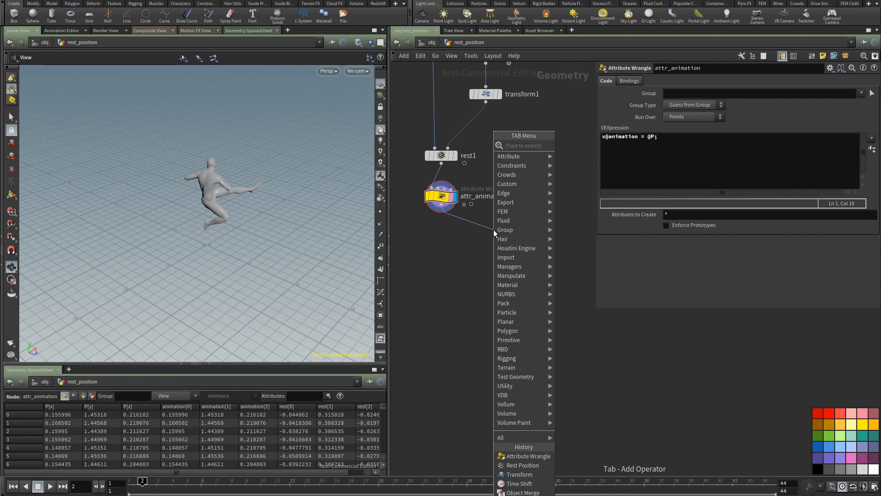
pyautogui.click(466, 242)
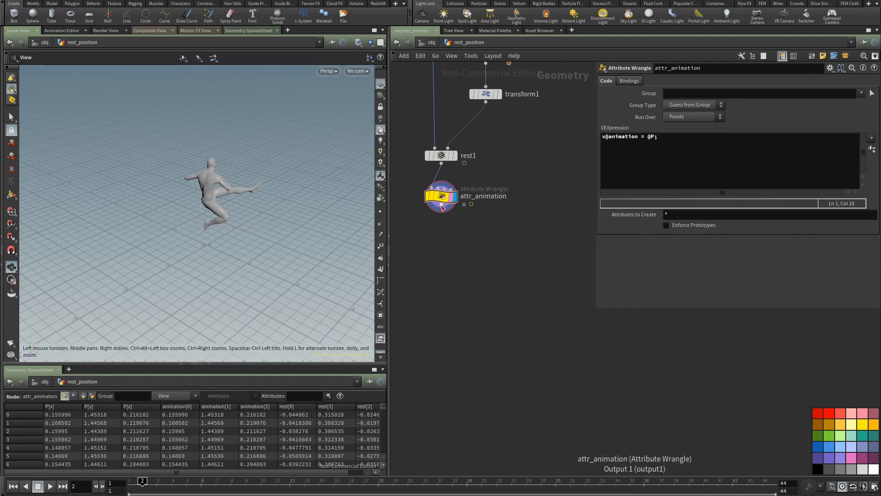
# Step: Add a second Attribute Wrangle node wired from attr_animation's output and display it
pyautogui.click(442, 207)
pyautogui.press('Tab')
pyautogui.write('wr')
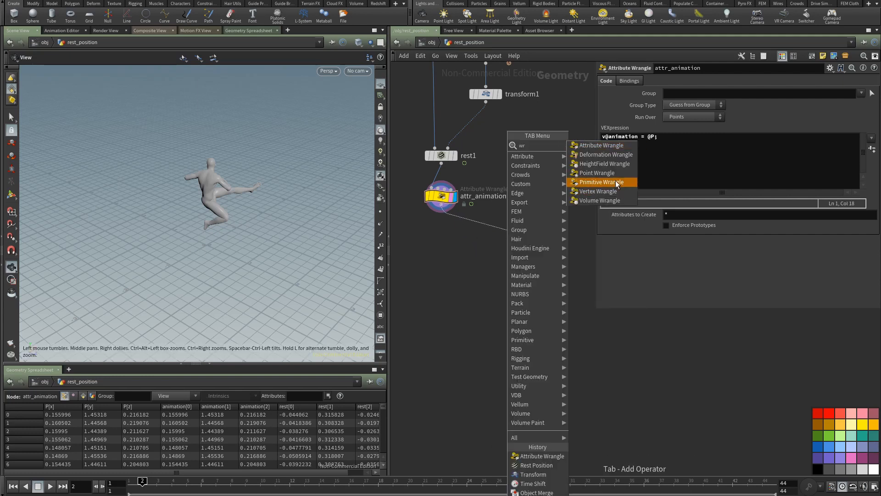
pyautogui.click(601, 145)
pyautogui.click(527, 255)
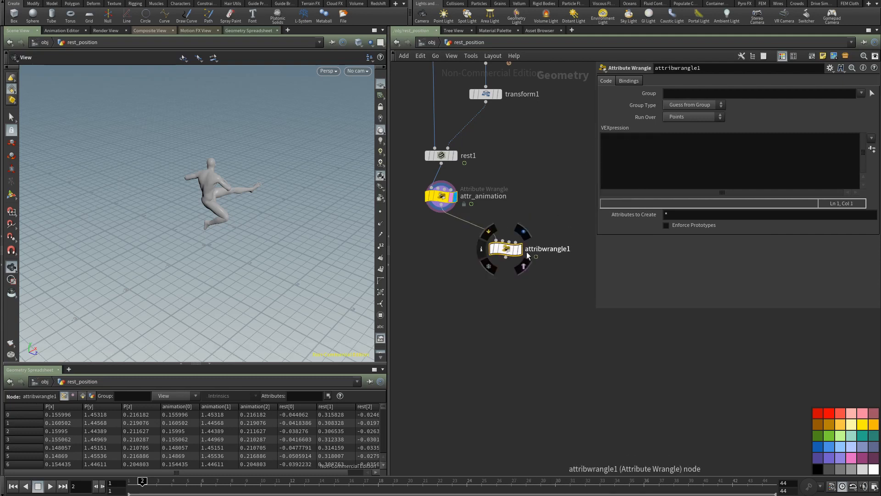
# Step: Rename the second Attribute Wrangle node as go_to_rest
pyautogui.doubleClick(547, 249)
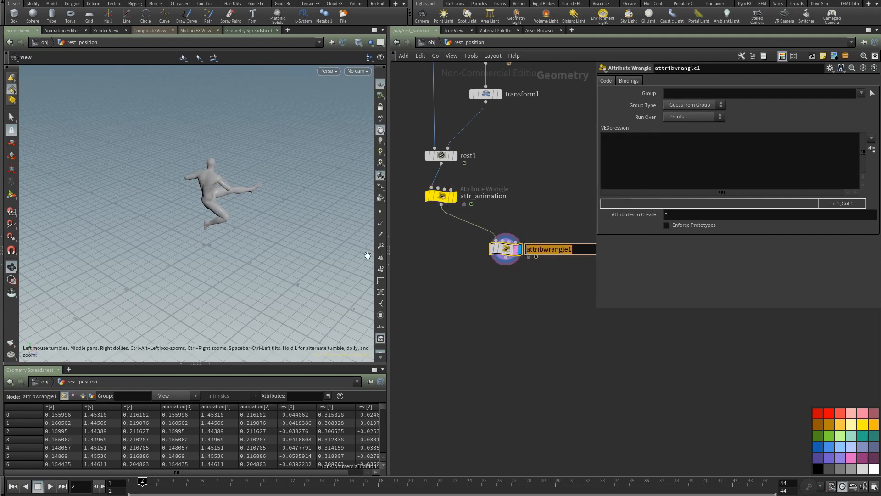
pyautogui.press('BackSpace')
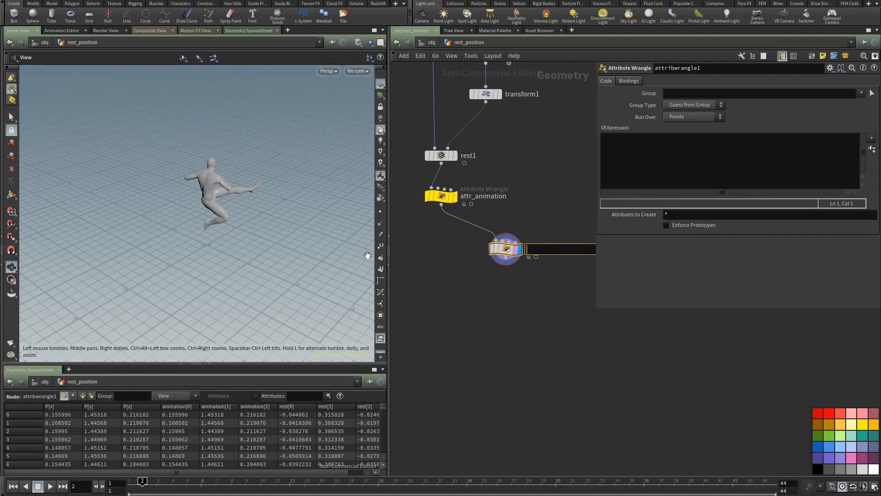
pyautogui.write('go_to_rest')
pyautogui.press('Return')
pyautogui.click(641, 143)
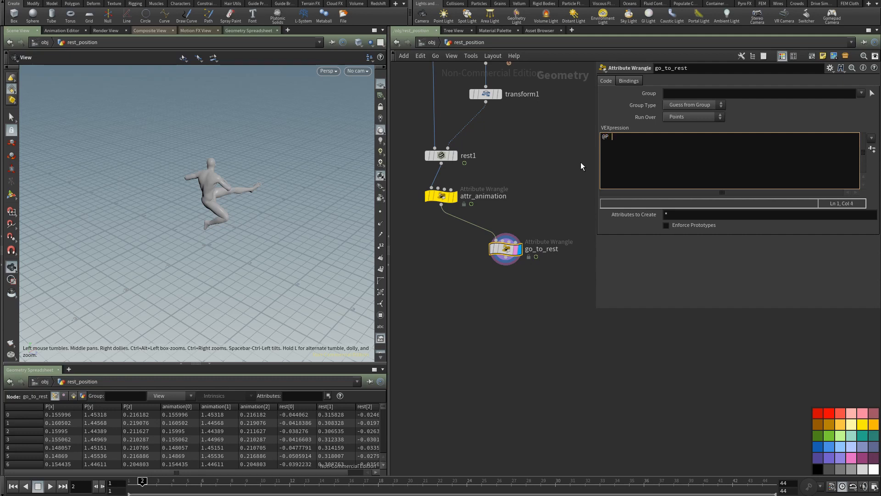
pyautogui.write('@P = @rest;')
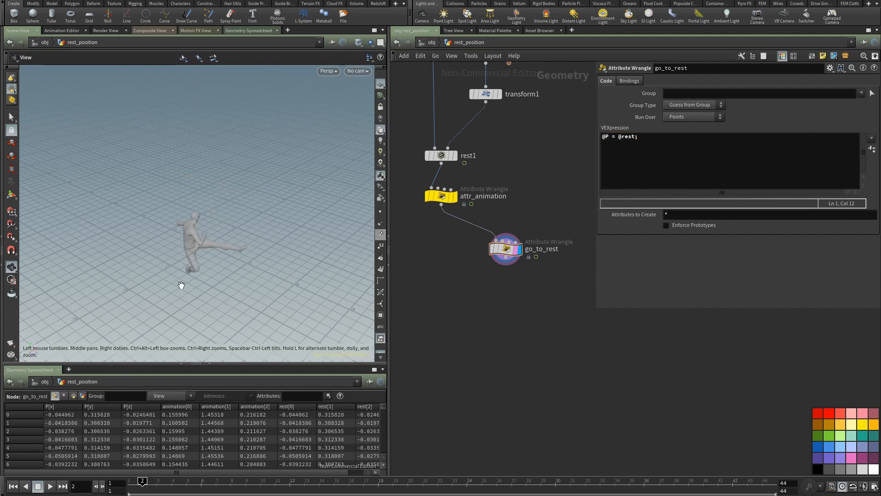
pyautogui.moveTo(181, 285); pyautogui.dragTo(191, 261)
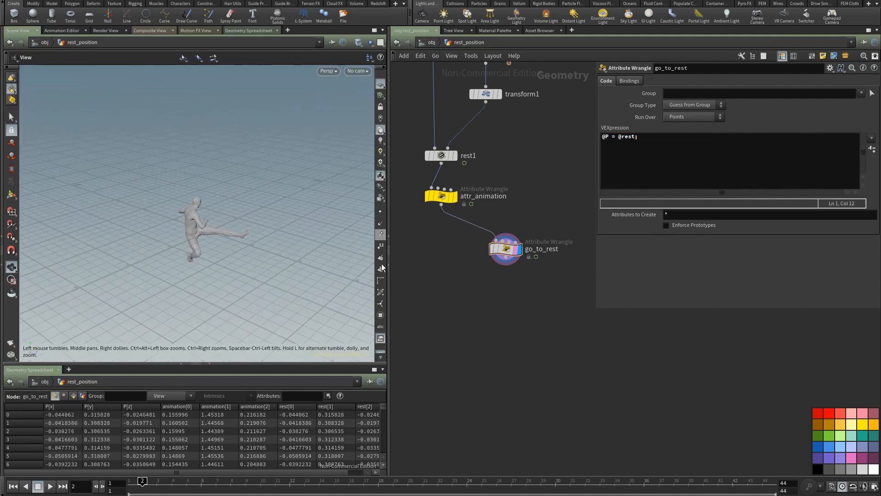
pyautogui.middleClick(504, 252)
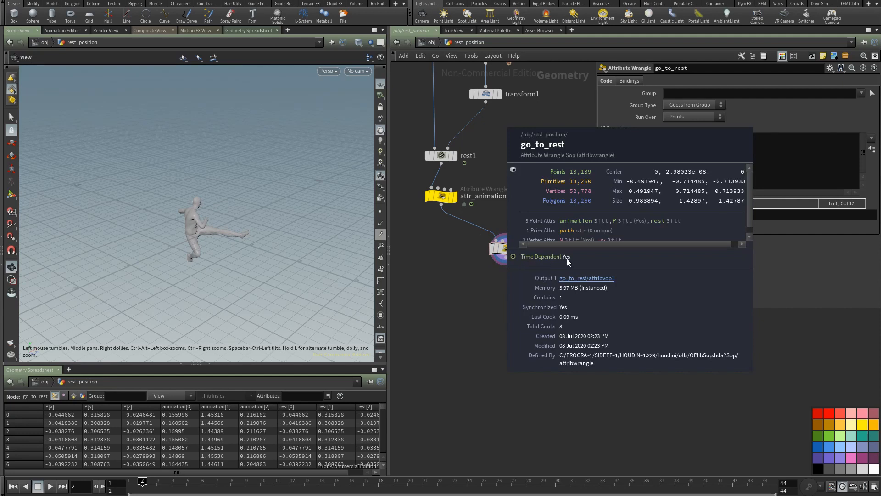
# Step: Insert a Time Shift node between attr_animation and go_to_rest
pyautogui.press('Tab')
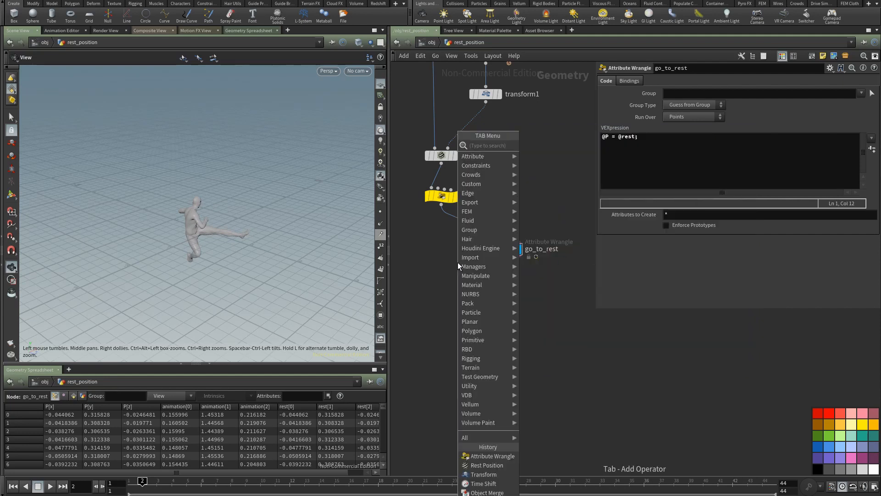
pyautogui.write('time')
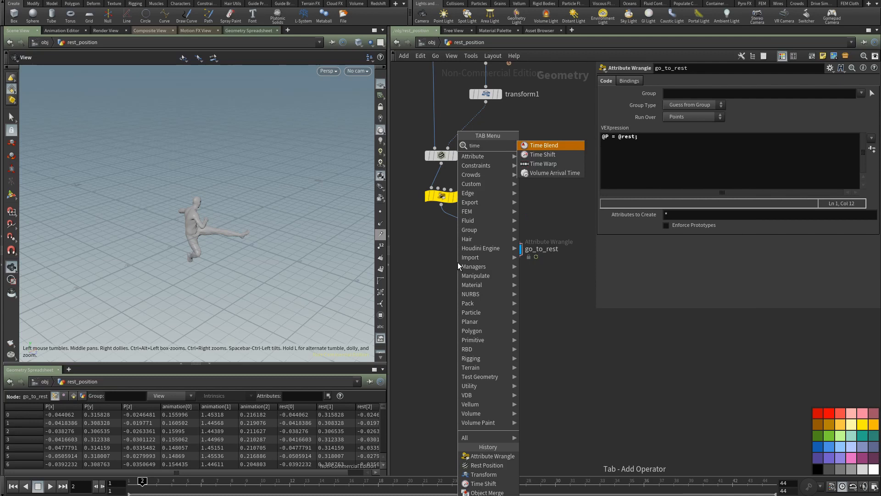
pyautogui.click(543, 155)
pyautogui.moveTo(481, 234); pyautogui.dragTo(508, 235)
# Step: Delete the channel on timeshift2's Frame parameter and set Frame to 1
pyautogui.moveTo(668, 92); pyautogui.dragTo(655, 101)
pyautogui.rightClick(652, 93)
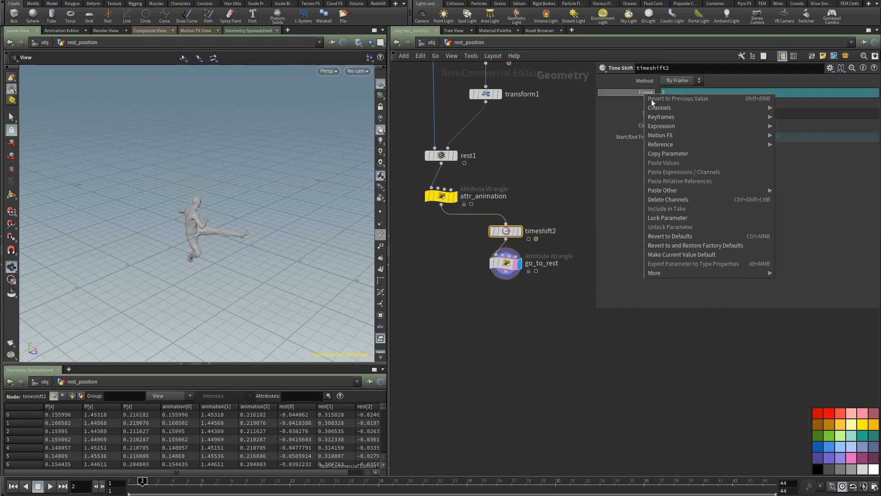
pyautogui.click(670, 199)
pyautogui.moveTo(669, 92); pyautogui.dragTo(643, 105)
pyautogui.write('1')
pyautogui.click(558, 186)
# Step: Add an IsoOffset node after go_to_rest and set its Uniform Sampling Divs to 50
pyautogui.moveTo(452, 310); pyautogui.dragTo(448, 267, button='middle')
pyautogui.click(502, 236)
pyautogui.press('Tab')
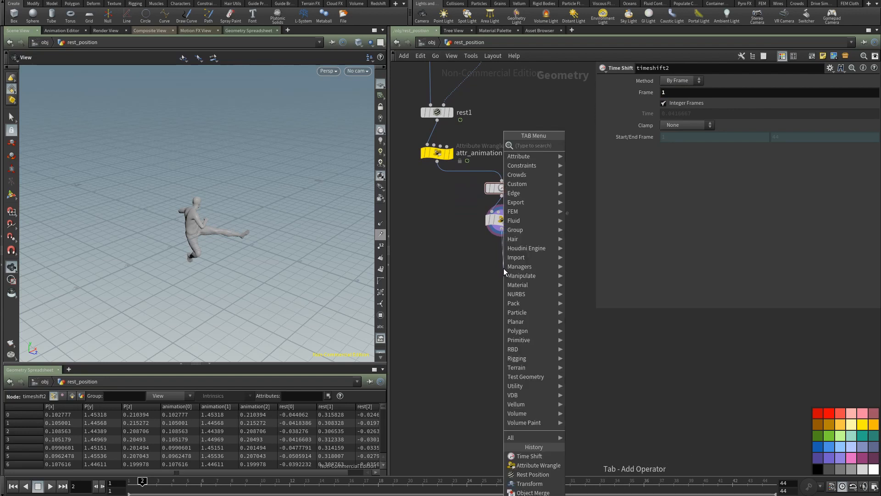
pyautogui.write('iso')
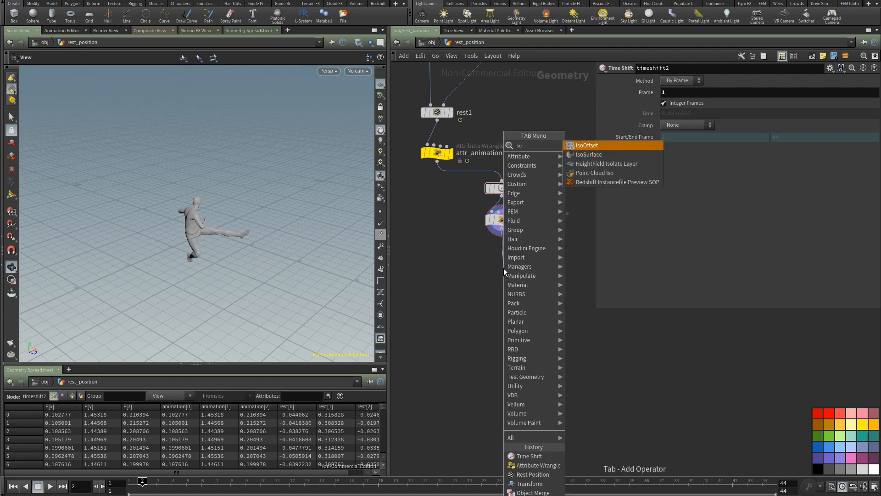
pyautogui.click(590, 145)
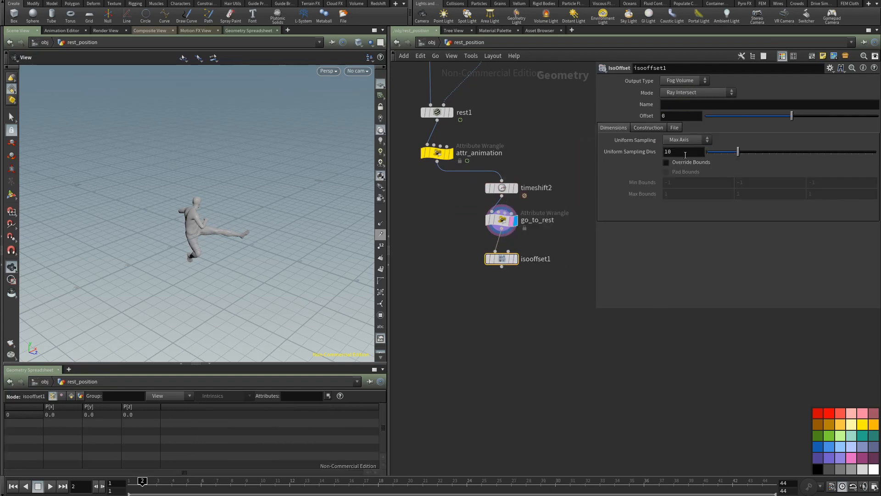
pyautogui.write('50')
pyautogui.press('Return')
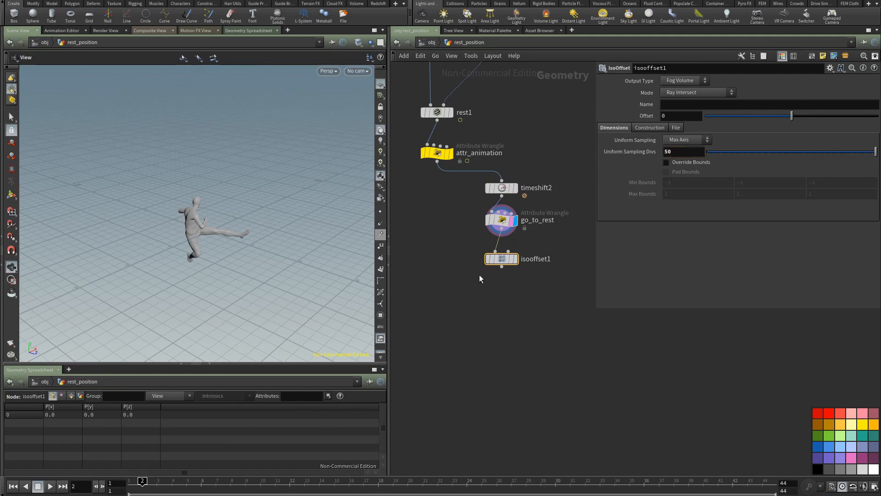
# Step: Add a Scatter node after isooffset1, set its Force Total Count to 20, and display it
pyautogui.press('Tab')
pyautogui.write('sca')
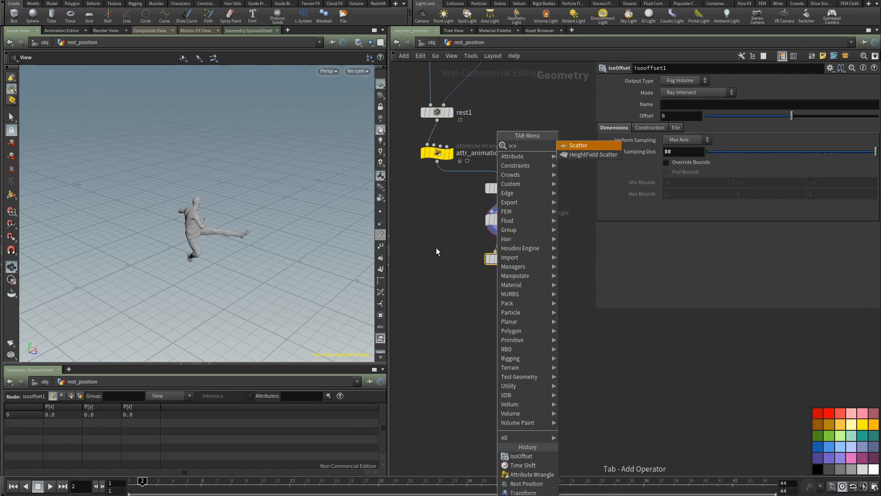
pyautogui.click(577, 145)
pyautogui.moveTo(691, 171); pyautogui.dragTo(549, 205)
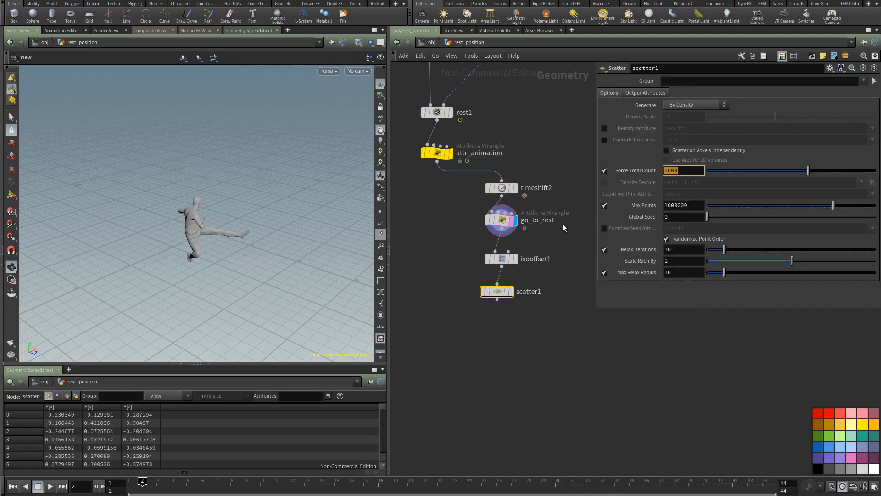
pyautogui.write('20')
pyautogui.click(510, 294)
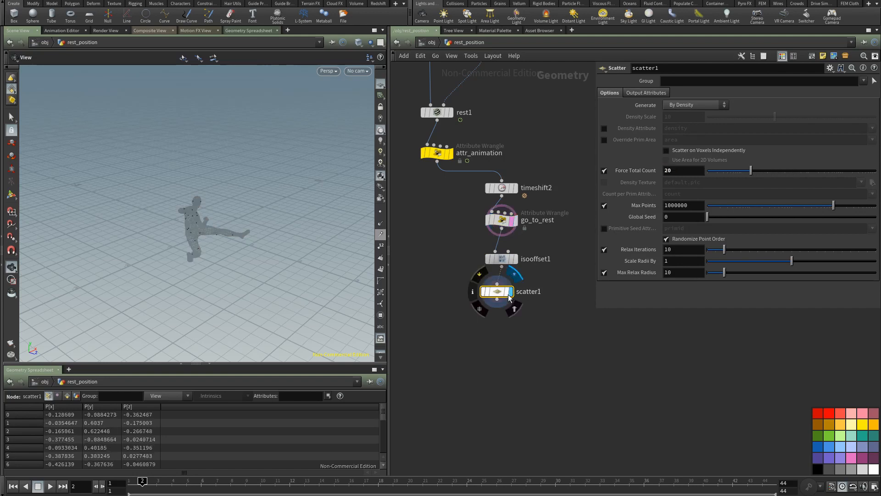
# Step: Add a Voronoi Fracture node below scatter1 and colour the go_to_rest node blue
pyautogui.press('Tab')
pyautogui.write('v')
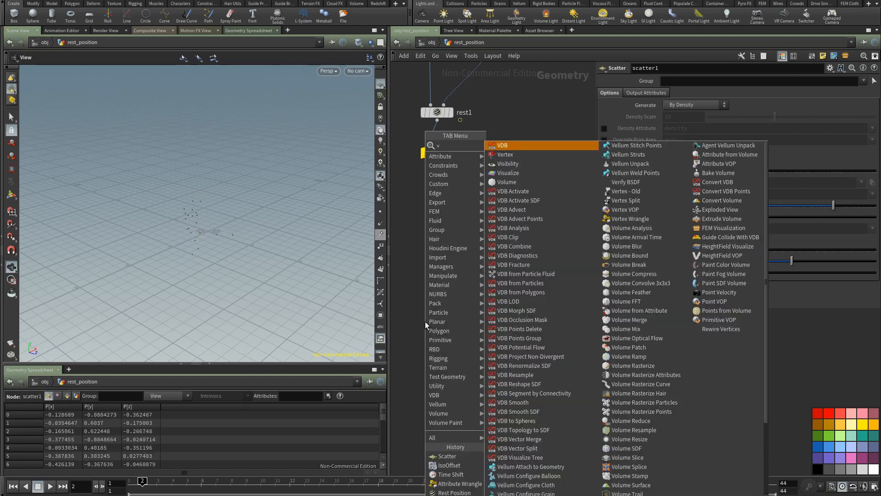
pyautogui.write('or')
pyautogui.click(516, 147)
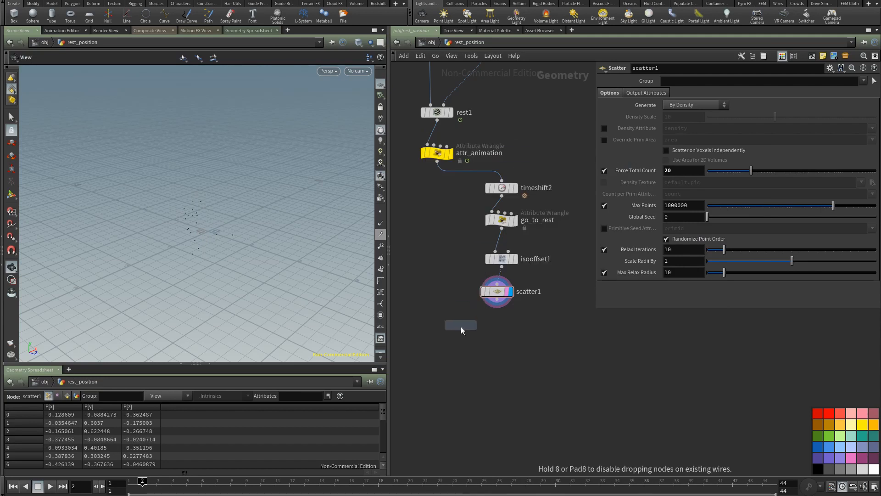
pyautogui.click(459, 330)
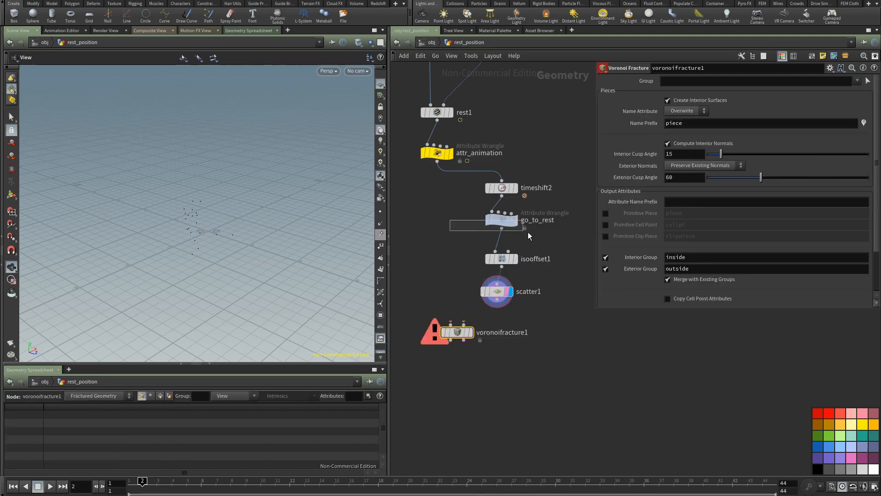
pyautogui.moveTo(528, 233); pyautogui.dragTo(528, 232)
pyautogui.click(818, 446)
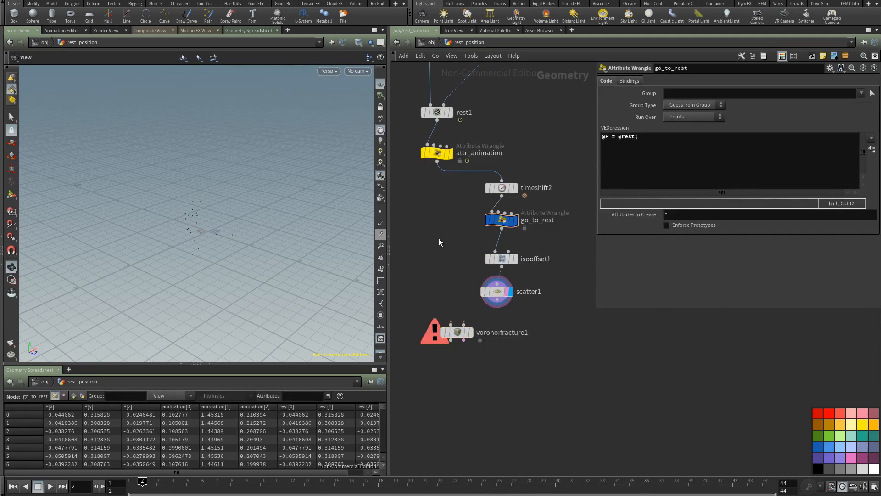
# Step: Connect go_to_rest to voronoifracture1's first input and scatter1 to its second, and display the fracture node
pyautogui.moveTo(439, 239); pyautogui.dragTo(527, 293)
pyautogui.moveTo(502, 229); pyautogui.dragTo(451, 324)
pyautogui.moveTo(527, 300); pyautogui.dragTo(484, 334)
pyautogui.click(474, 334)
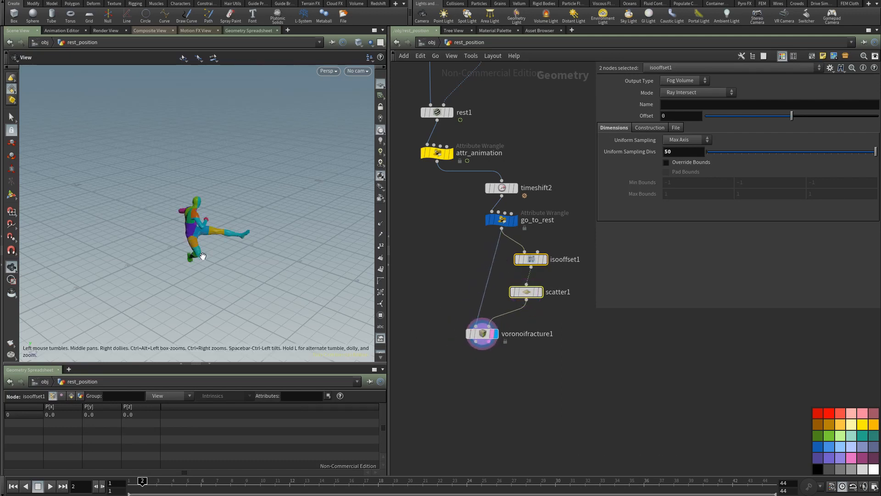
# Step: Look over the fractured character, display attr_animation for comparison, and scrub the timeline back to frame 1
pyautogui.moveTo(203, 256); pyautogui.dragTo(303, 261)
pyautogui.moveTo(443, 285); pyautogui.dragTo(443, 244, button='middle')
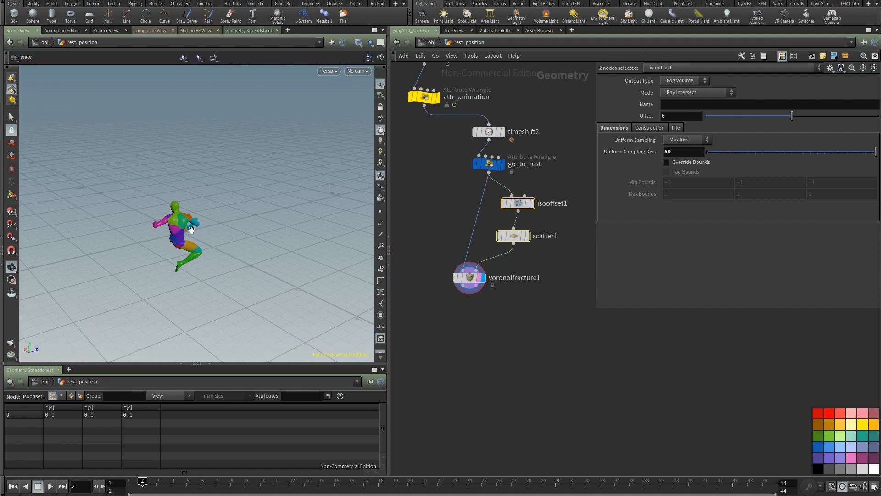
pyautogui.moveTo(198, 196); pyautogui.dragTo(160, 243)
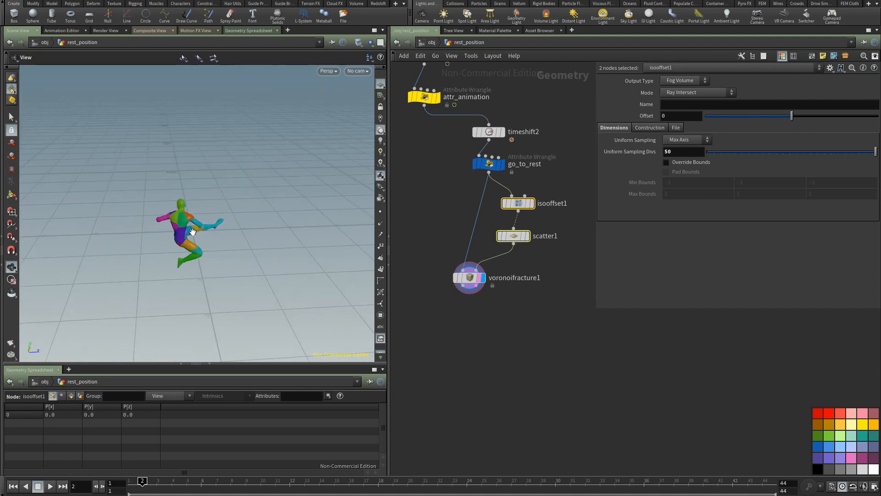
pyautogui.click(437, 96)
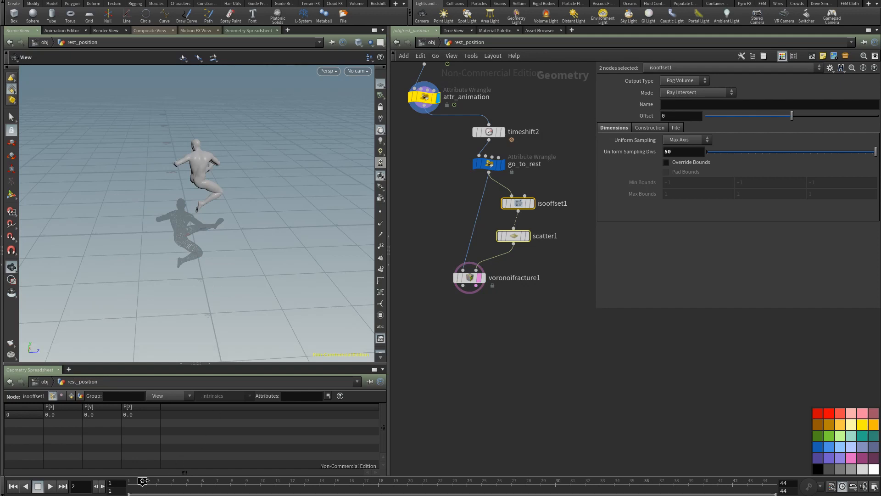
pyautogui.moveTo(202, 482); pyautogui.dragTo(131, 484)
# Step: Add an Attribute Wrangle with voronoifracture1 in its first input and attr_animation in its second, and display it
pyautogui.click(443, 319)
pyautogui.press('Tab')
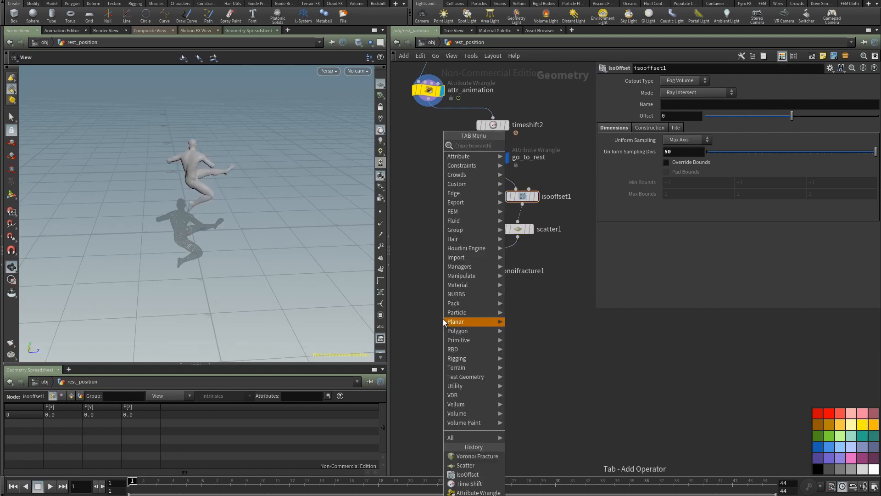
pyautogui.write('wr')
pyautogui.click(532, 146)
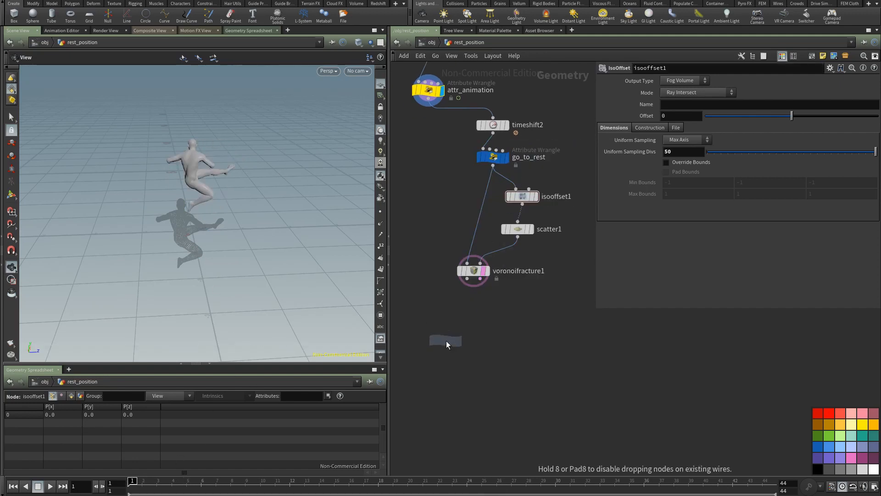
pyautogui.click(448, 334)
pyautogui.moveTo(468, 280); pyautogui.dragTo(428, 105)
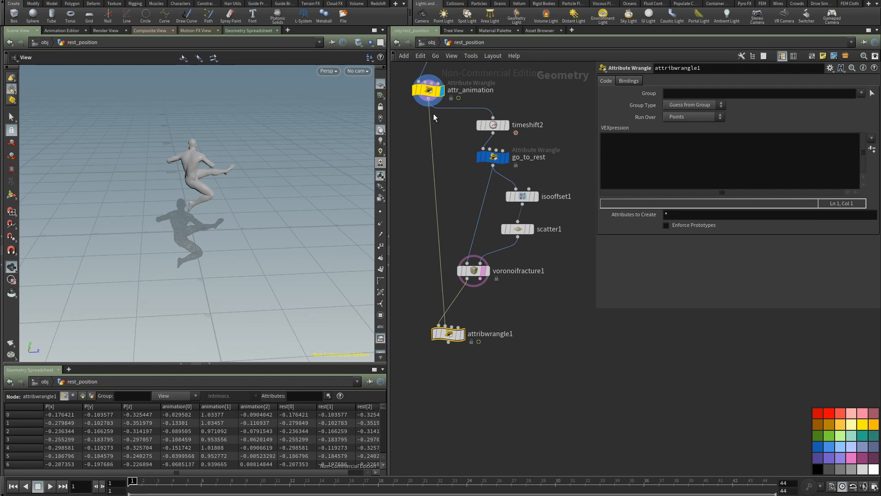
pyautogui.click(461, 334)
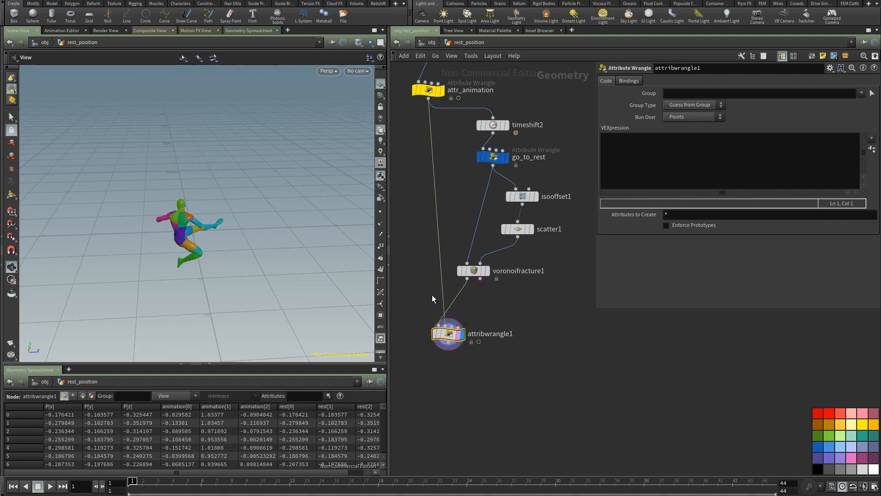
pyautogui.click(626, 143)
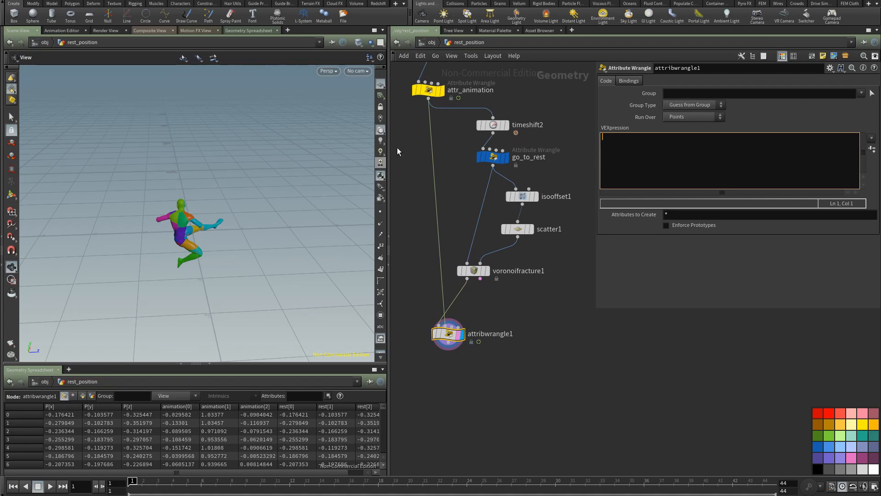
pyautogui.write('vector anim = point()1, "animation", @p')
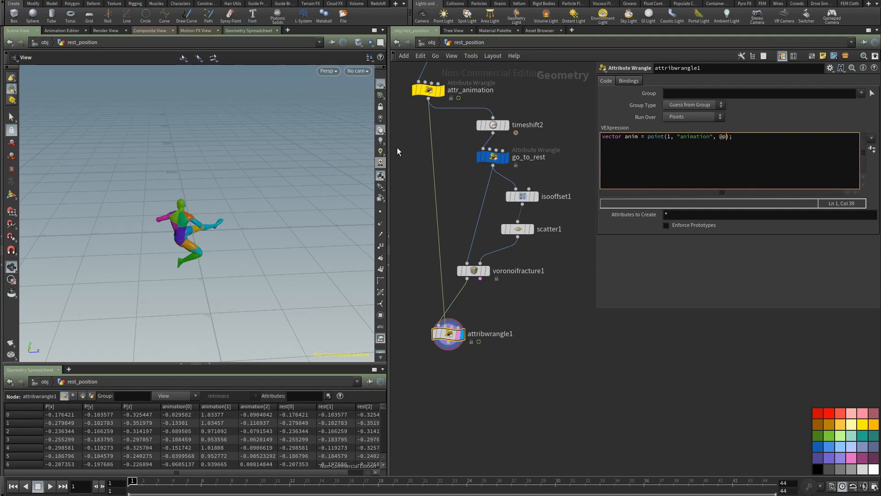
pyautogui.write('tnum')
pyautogui.press('Return')
pyautogui.write('@P = anim;')
pyautogui.click(444, 359)
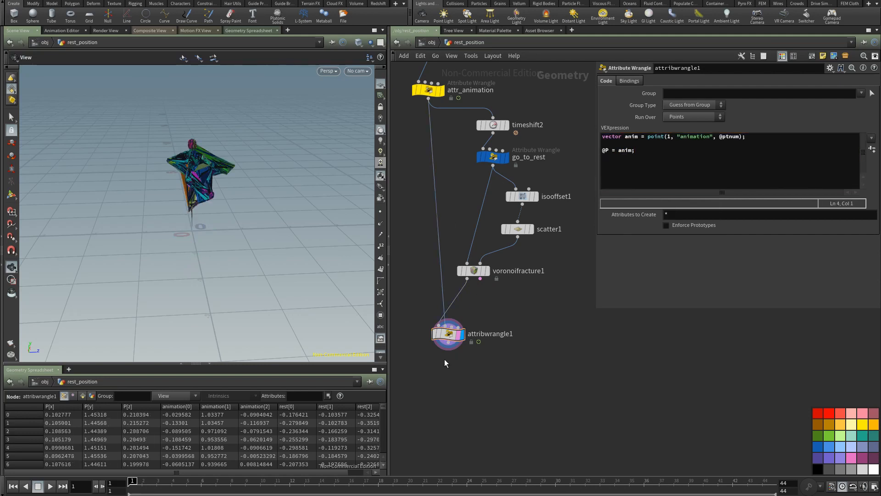
# Step: Examine the wrangle's result in the viewport and check the node information of attr_animation and voronoifracture1
pyautogui.moveTo(369, 261); pyautogui.dragTo(225, 198)
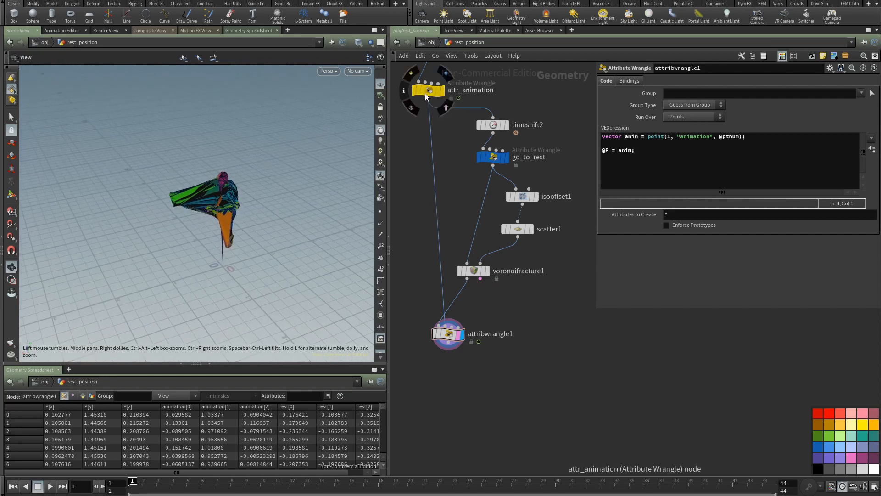
pyautogui.middleClick(429, 93)
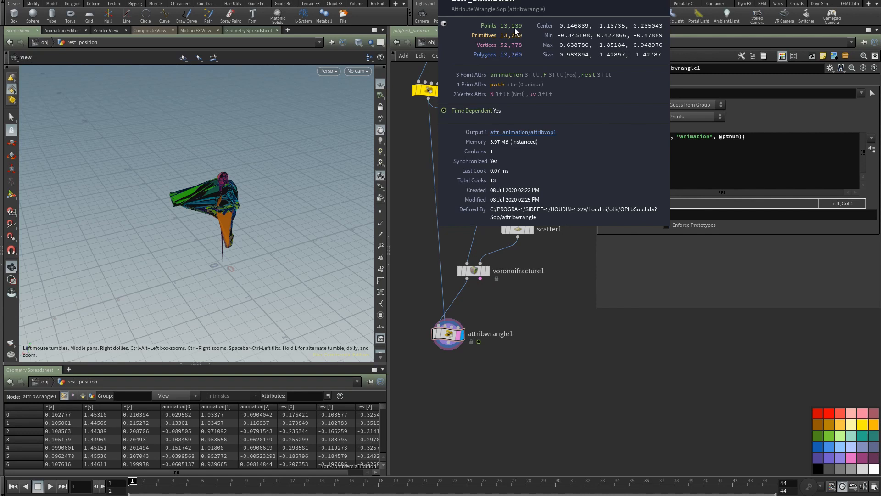
pyautogui.middleClick(472, 272)
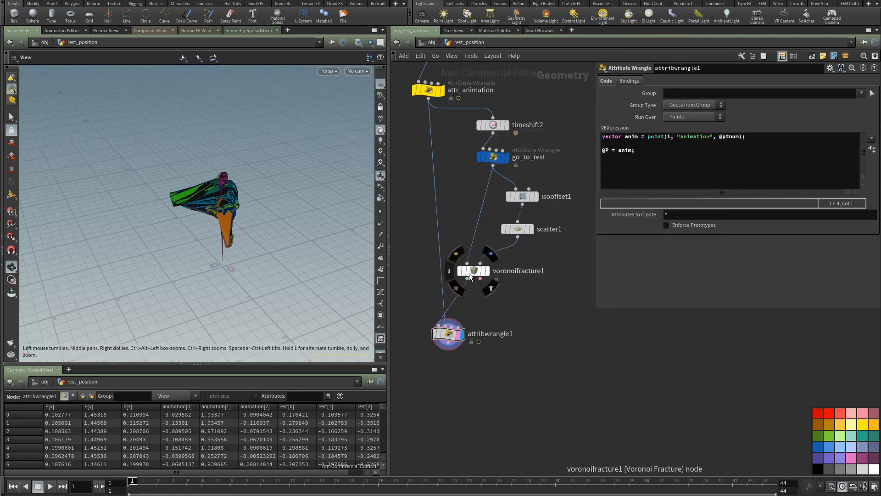
pyautogui.middleClick(491, 275)
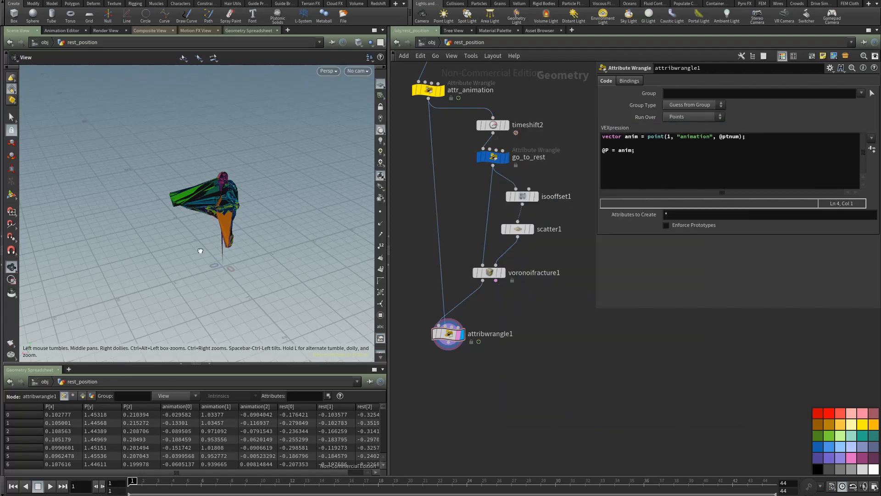
pyautogui.moveTo(200, 251); pyautogui.dragTo(206, 225)
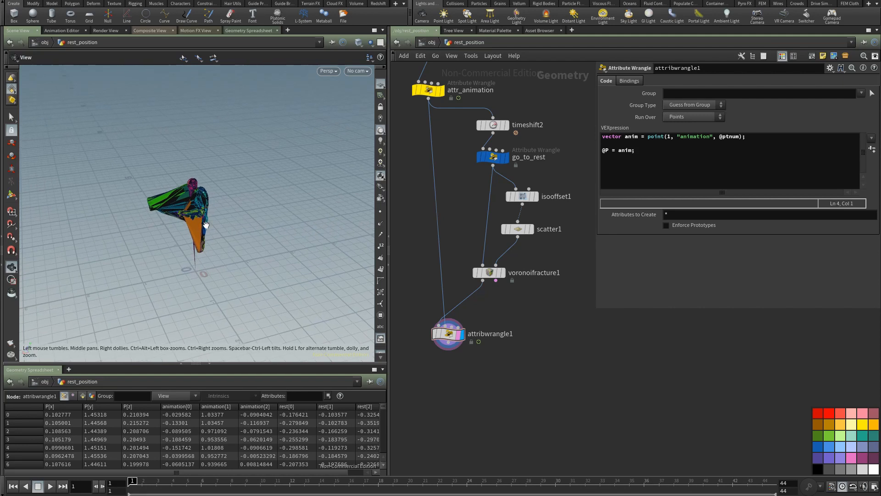
pyautogui.moveTo(187, 265)
pyautogui.mouseDown()
pyautogui.moveTo(195, 258)
pyautogui.moveTo(188, 263)
pyautogui.mouseUp()
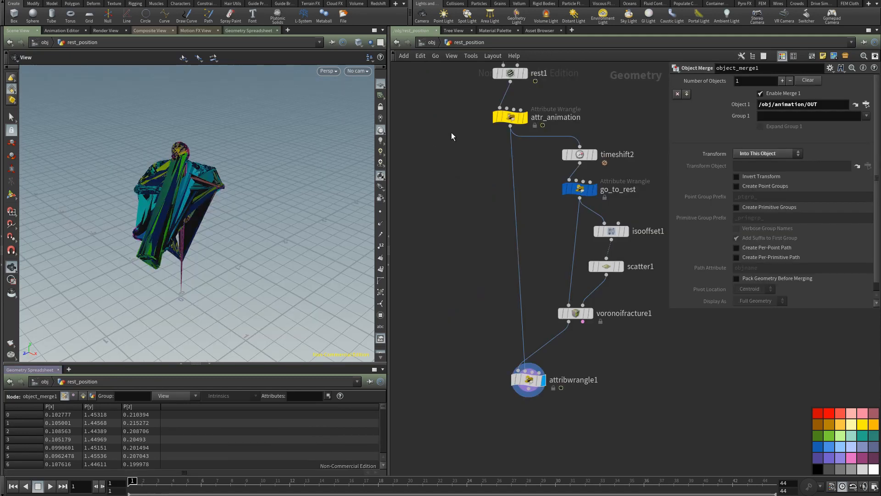
# Step: Copy the object_merge1 node at the start of the rest_position network and go up to the object level
pyautogui.moveTo(451, 133); pyautogui.dragTo(440, 150, button='middle')
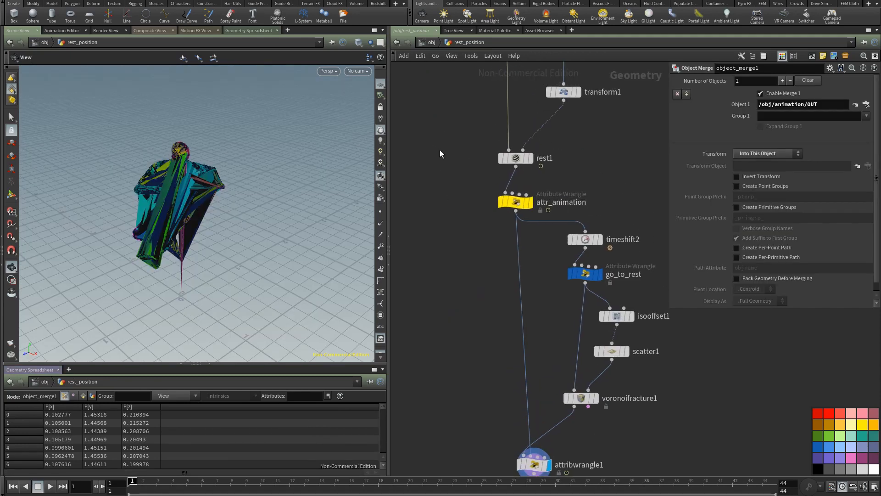
pyautogui.moveTo(439, 77); pyautogui.dragTo(441, 236, button='middle')
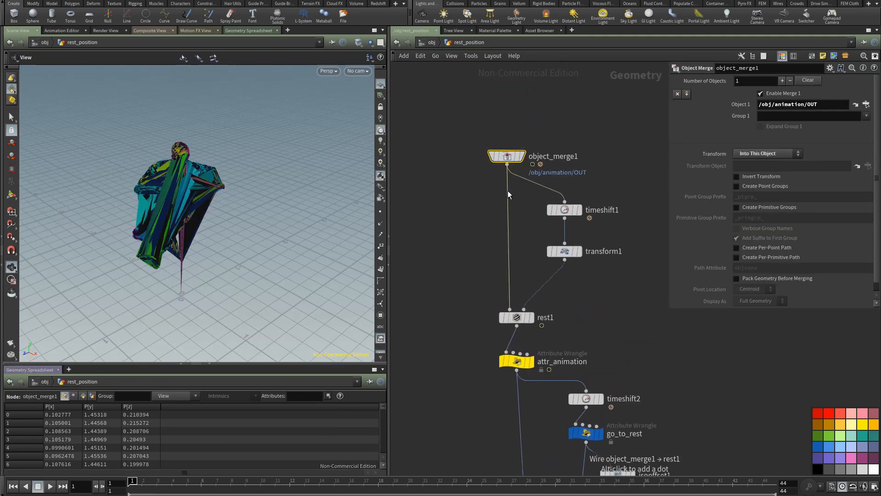
pyautogui.click(432, 42)
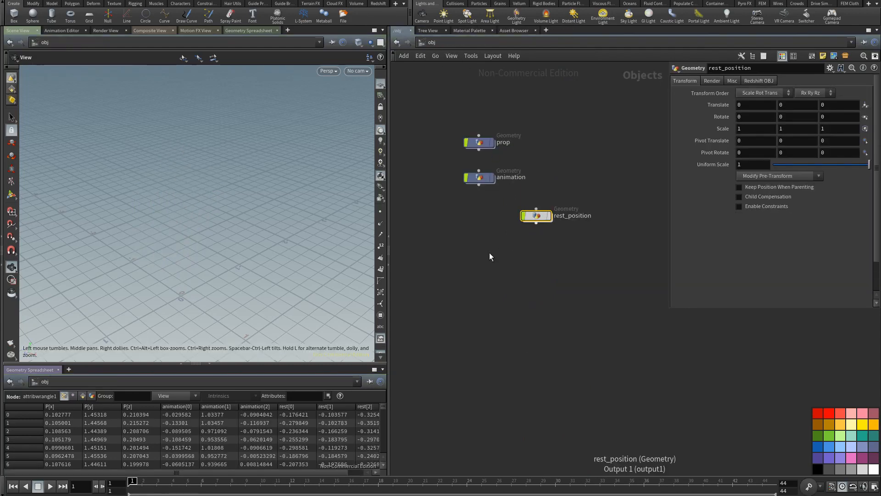
# Step: Create a Geometry object below rest_position and name it matrix_transform
pyautogui.press('Tab')
pyautogui.write('geo')
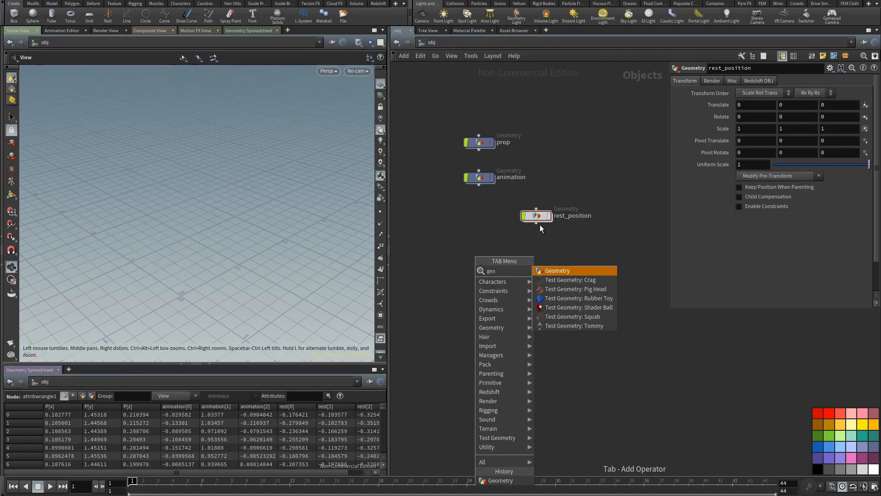
pyautogui.click(558, 272)
pyautogui.click(480, 258)
pyautogui.doubleClick(510, 259)
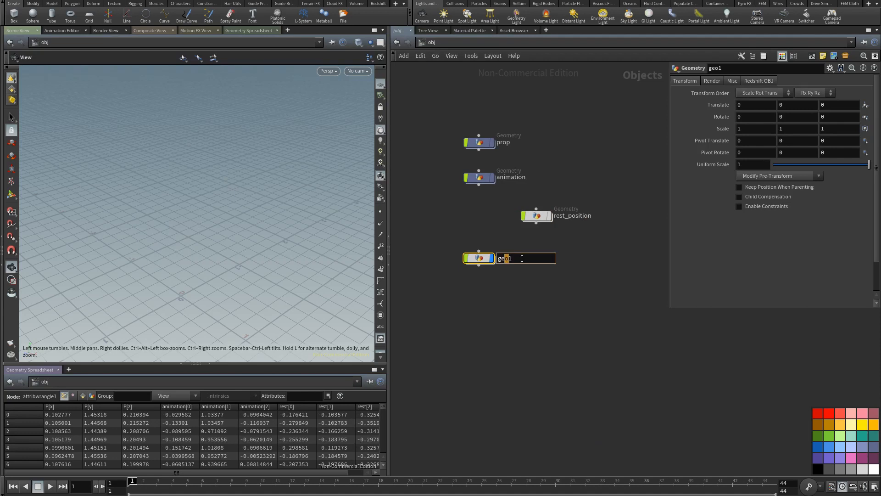
pyautogui.write('matrix_transform')
pyautogui.press('Return')
pyautogui.moveTo(479, 259); pyautogui.dragTo(479, 260)
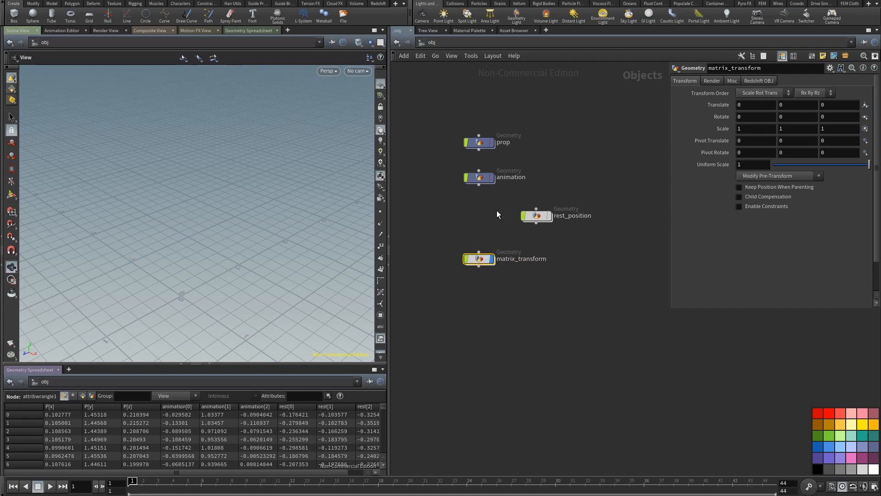
# Step: Paste the copied object_merge1 node inside matrix_transform and check its node information
pyautogui.doubleClick(479, 260)
pyautogui.hotkey('ctrl', 'v')
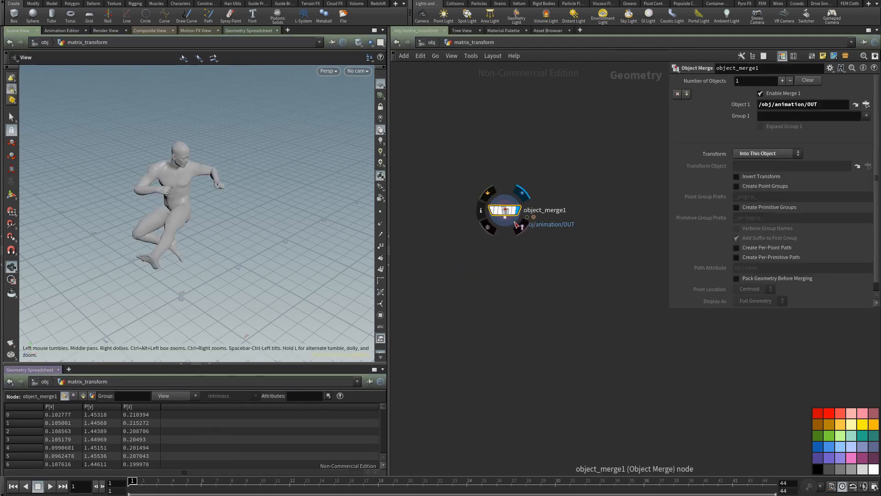
pyautogui.moveTo(505, 210); pyautogui.dragTo(511, 182)
pyautogui.moveTo(268, 248); pyautogui.dragTo(292, 214, button='middle')
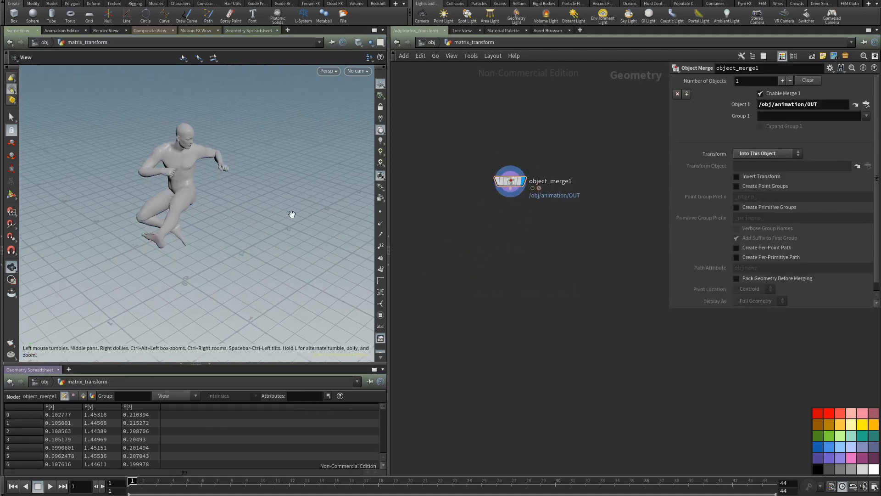
pyautogui.middleClick(513, 184)
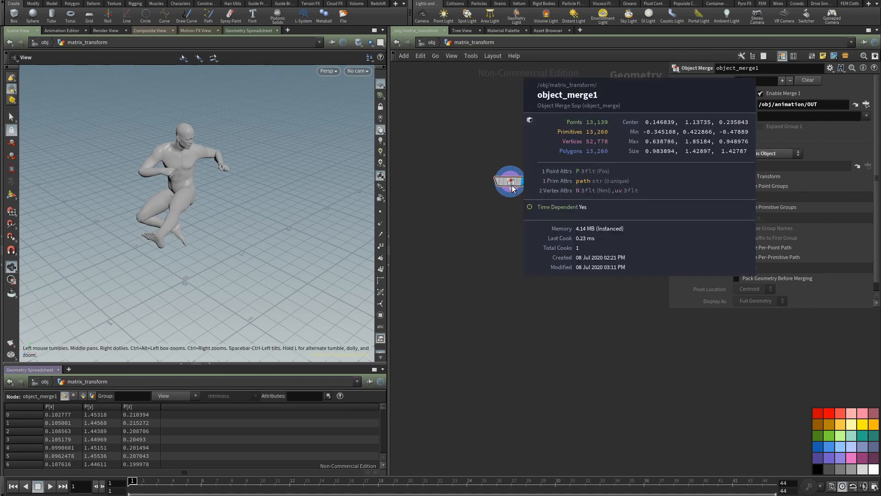
# Step: Add a Facet node after object_merge1 and display it
pyautogui.moveTo(511, 227); pyautogui.dragTo(511, 228)
pyautogui.write('facet')
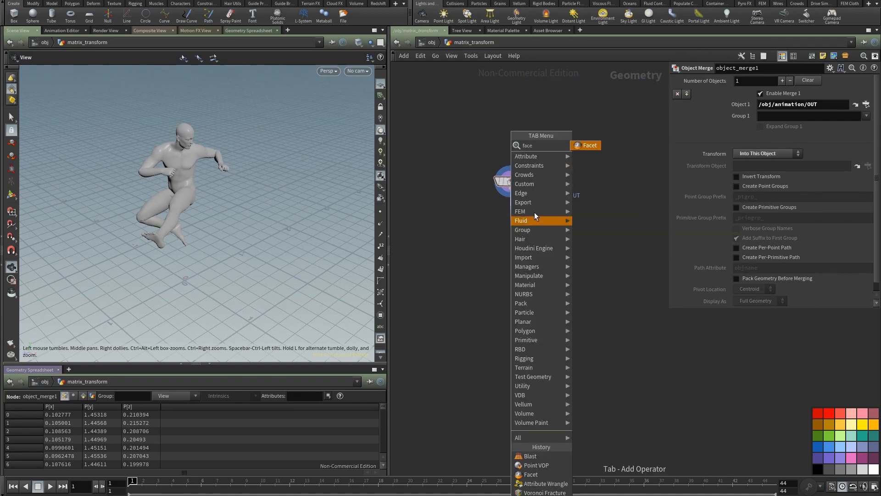
pyautogui.press('Return')
pyautogui.click(522, 225)
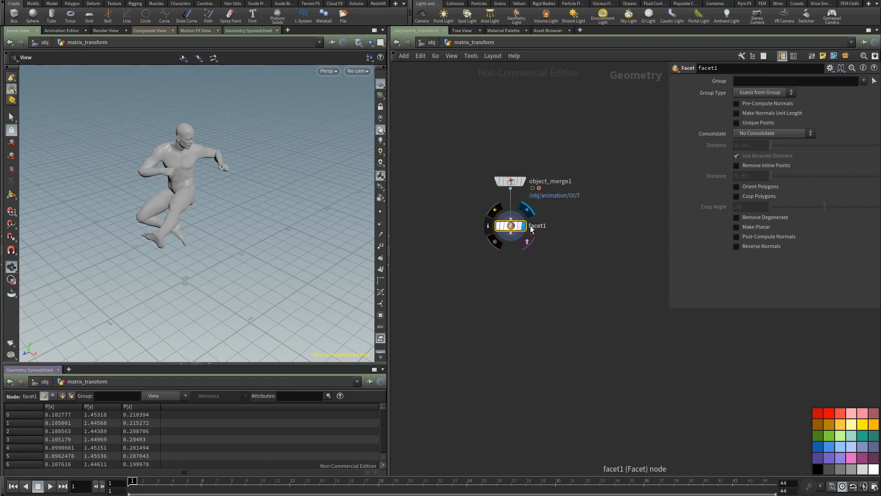
# Step: Enable Post-Compute Normals on facet1 and check the resulting point normals in the viewport, leaving their display off
pyautogui.click(763, 236)
pyautogui.click(381, 223)
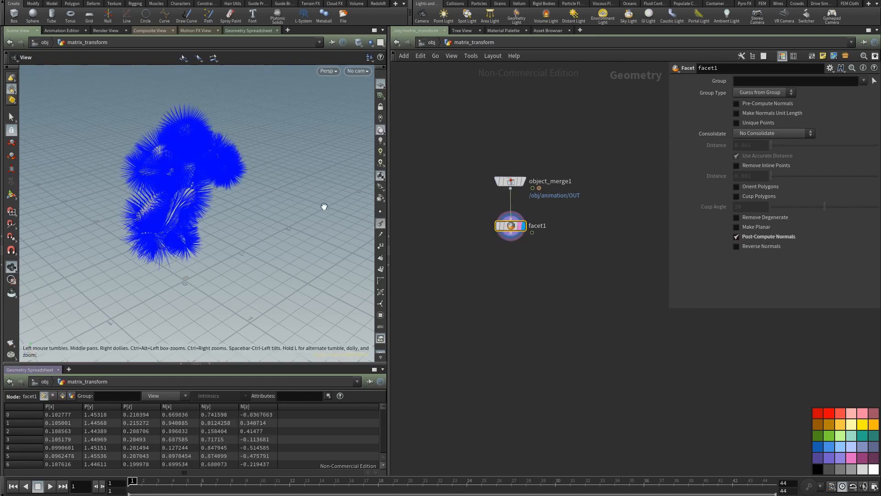
pyautogui.moveTo(183, 199); pyautogui.dragTo(179, 186)
pyautogui.click(380, 224)
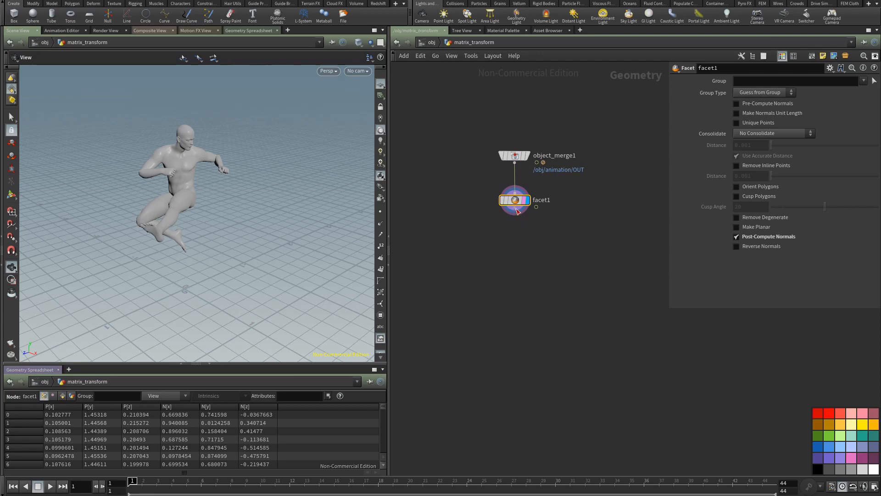
# Step: Add a Point VOP node fed by facet1 and place it below
pyautogui.moveTo(519, 213); pyautogui.dragTo(517, 264)
pyautogui.press('Tab')
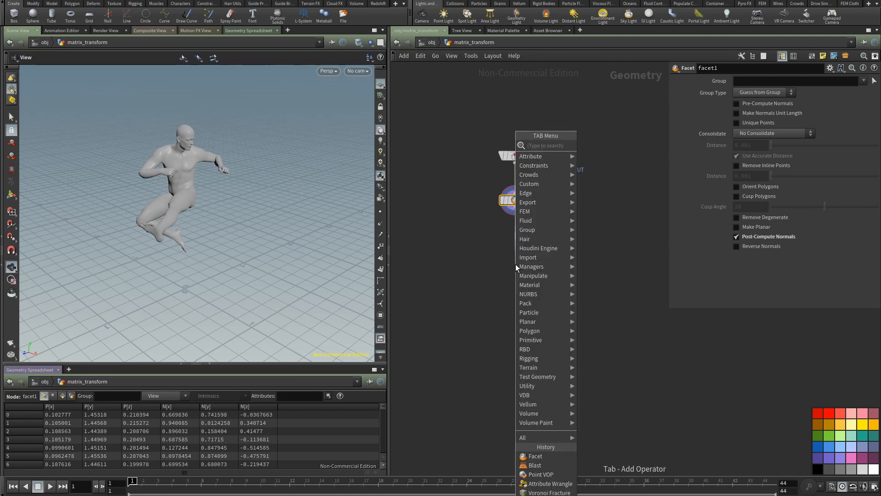
pyautogui.write('point')
pyautogui.press('Down')
pyautogui.press('Down')
pyautogui.press('Down')
pyautogui.press('Down')
pyautogui.press('Down')
pyautogui.press('Down')
pyautogui.press('Down')
pyautogui.press('Down')
pyautogui.press('Down')
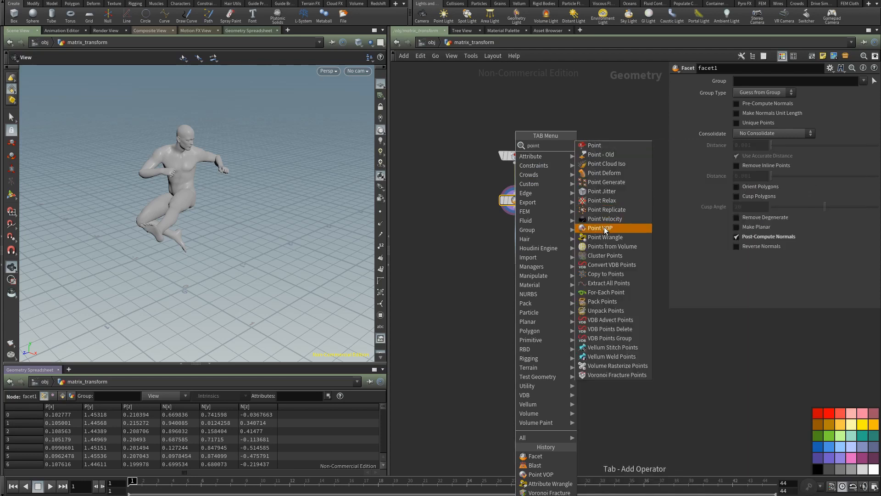
pyautogui.press('Return')
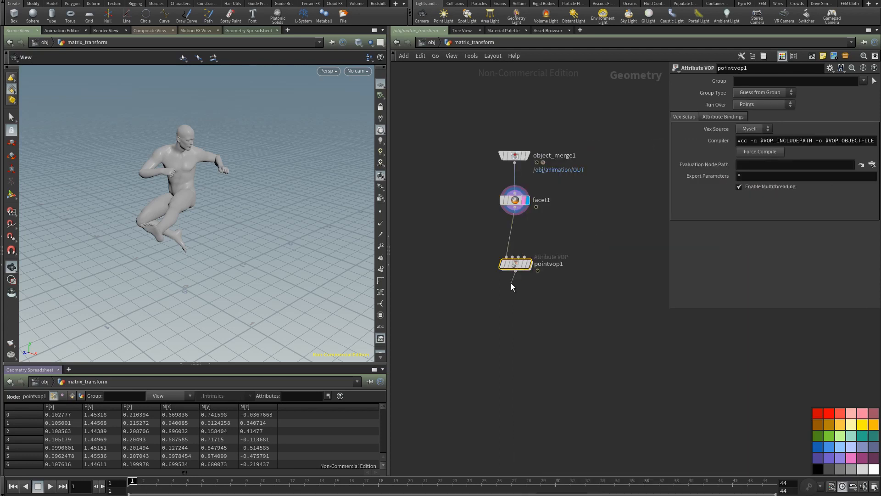
pyautogui.moveTo(516, 265); pyautogui.dragTo(517, 257)
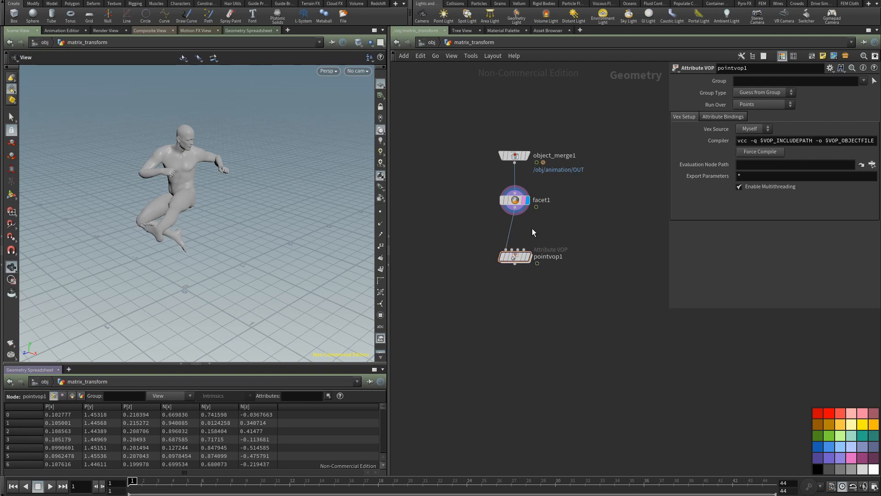
# Step: Insert a Blast node between facet1 and pointvop1
pyautogui.press('Tab')
pyautogui.write('blas')
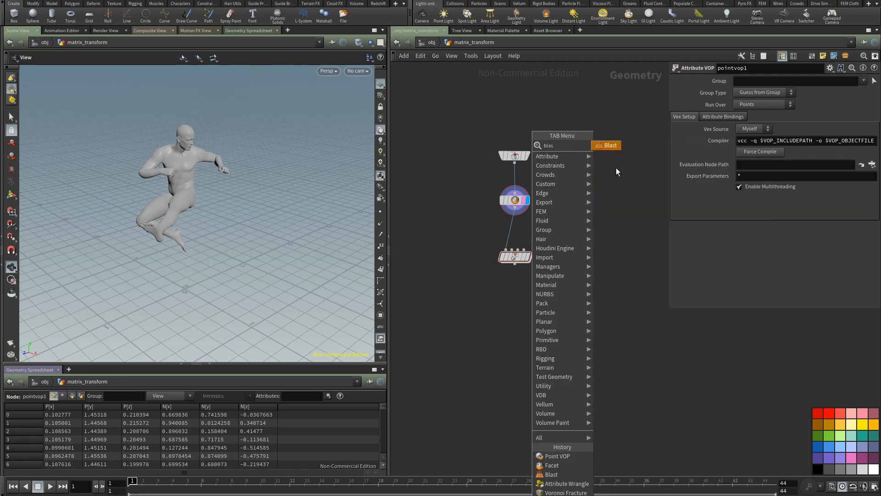
pyautogui.press('Return')
pyautogui.click(513, 233)
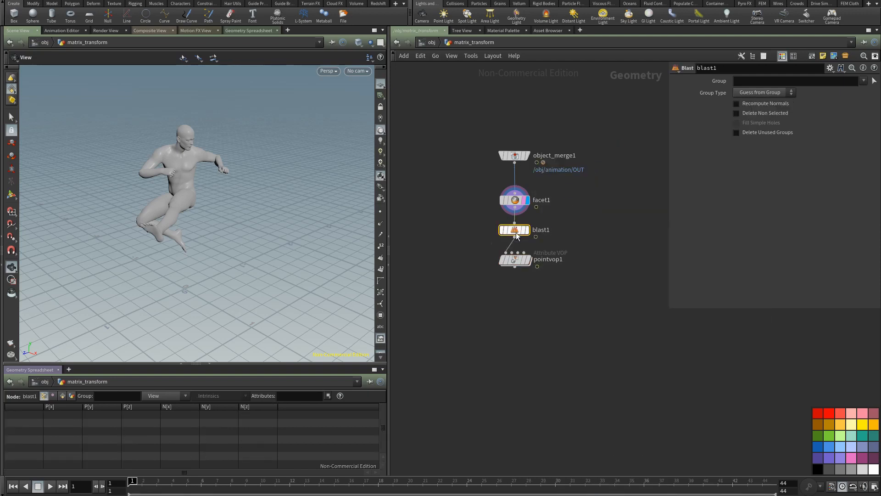
# Step: Set blast1 to group 0 of type Points with Delete Non Selected enabled, and display the node
pyautogui.click(748, 82)
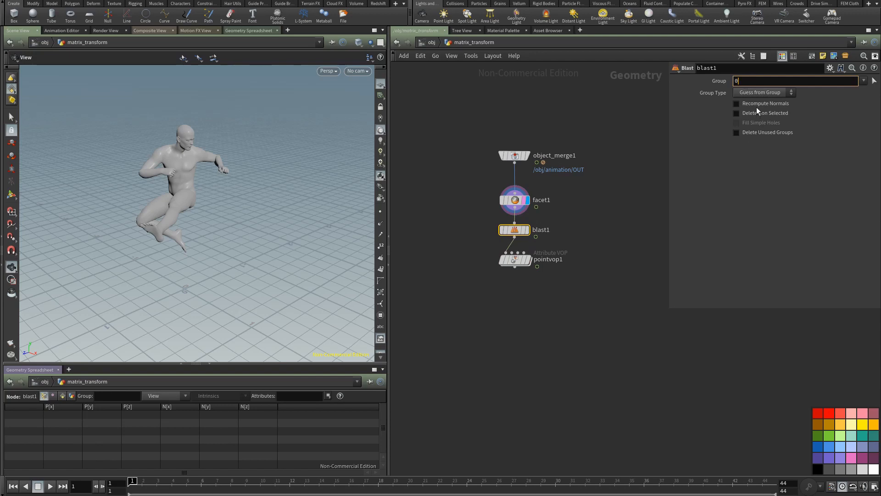
pyautogui.click(761, 92)
pyautogui.click(750, 130)
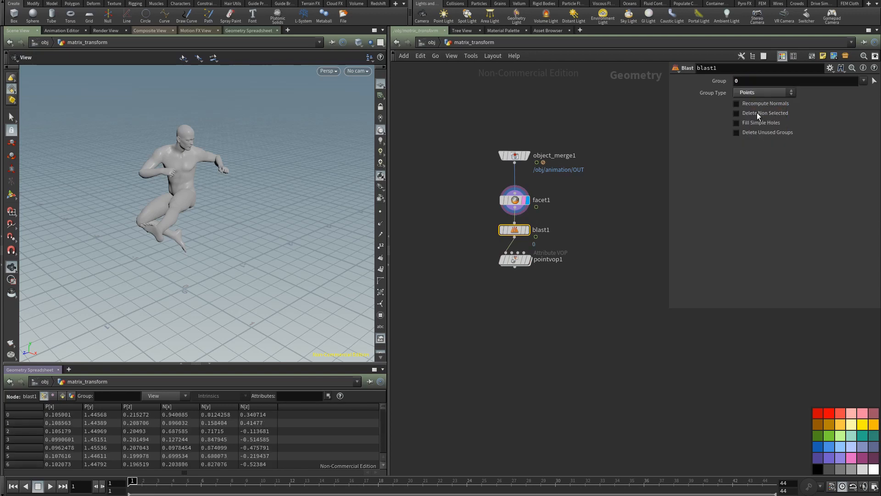
pyautogui.click(757, 113)
pyautogui.click(526, 231)
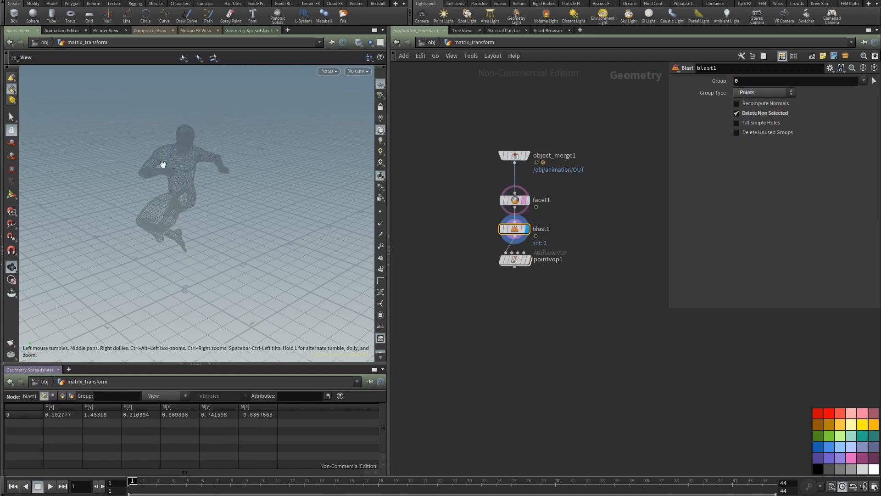
# Step: Go inside pointvop1 and move its output node farther from the global parameters node
pyautogui.doubleClick(516, 260)
pyautogui.moveTo(617, 297); pyautogui.dragTo(533, 269, button='middle')
pyautogui.moveTo(533, 269); pyautogui.dragTo(531, 297, button='right')
pyautogui.moveTo(532, 297); pyautogui.dragTo(492, 297, button='middle')
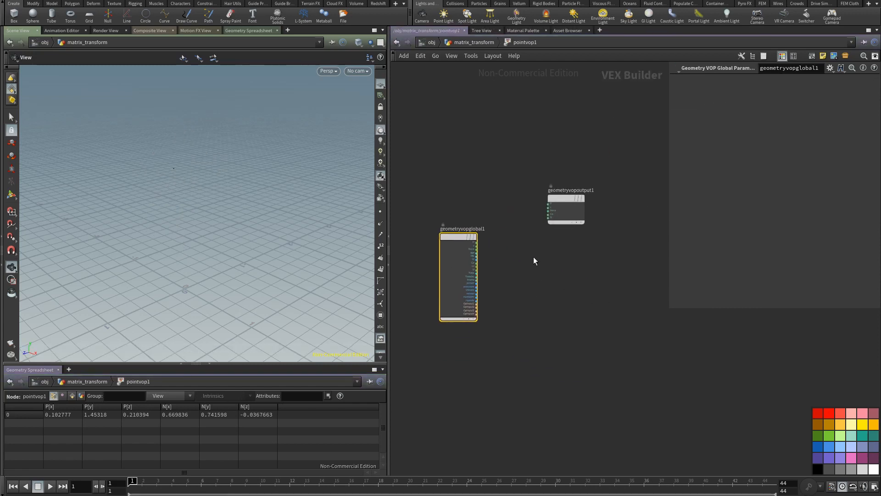
pyautogui.moveTo(566, 196); pyautogui.dragTo(591, 201)
pyautogui.scroll(5, 507, 240)
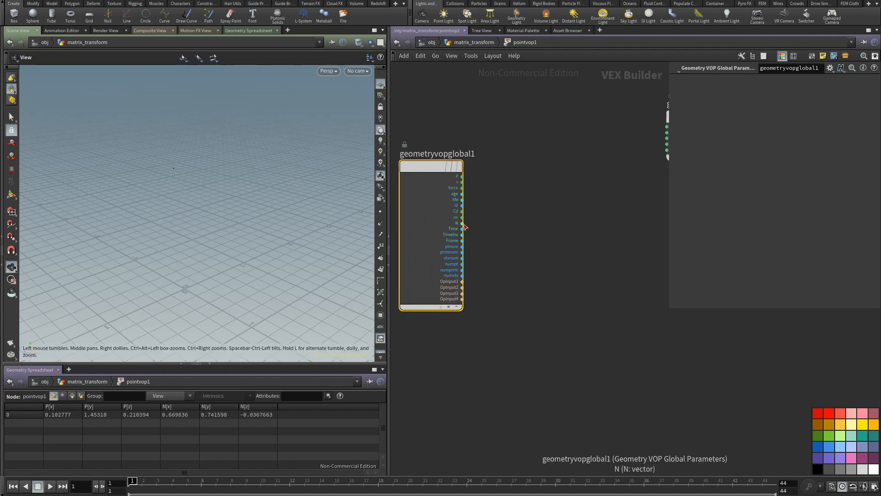
# Step: Add a Normalize node fed by the N output of the global parameters and place it beside them
pyautogui.moveTo(463, 223); pyautogui.dragTo(485, 224)
pyautogui.press('Tab')
pyautogui.write('norm')
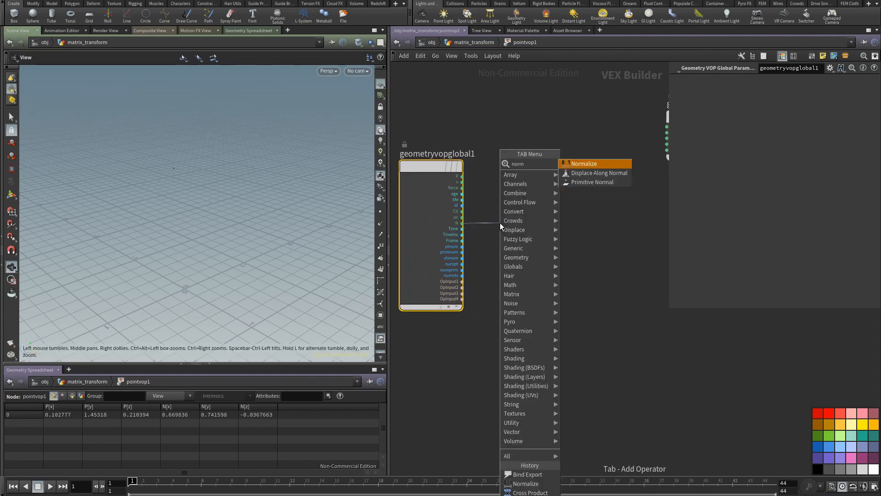
pyautogui.click(587, 164)
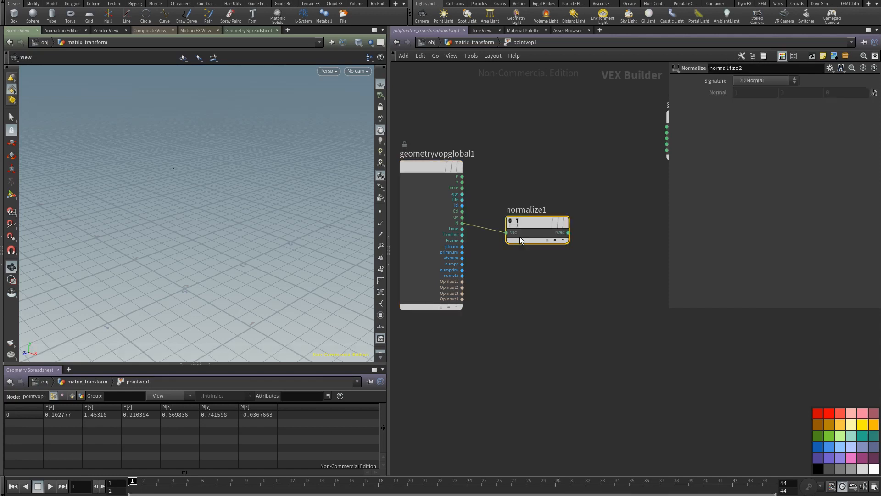
pyautogui.click(544, 223)
pyautogui.moveTo(544, 223); pyautogui.dragTo(520, 216)
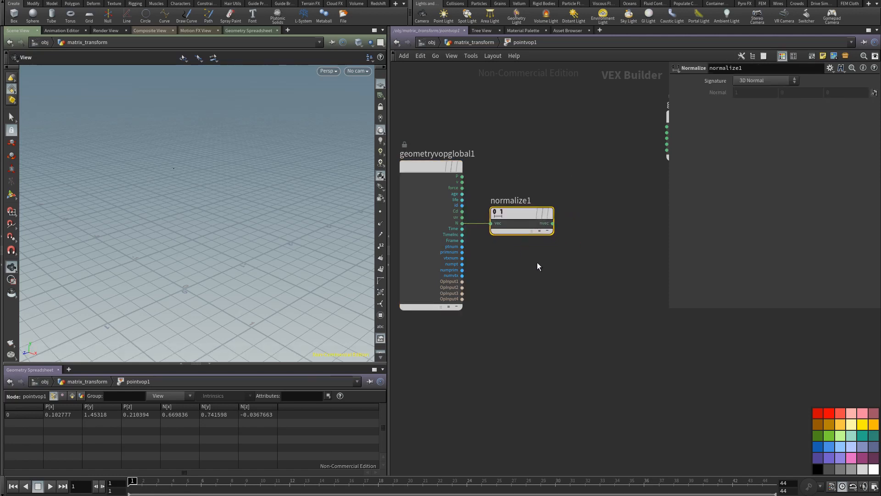
# Step: Review the scene's x, y and z vector visualizers in the viewport's visualizer list
pyautogui.moveTo(538, 265); pyautogui.dragTo(539, 220, button='middle')
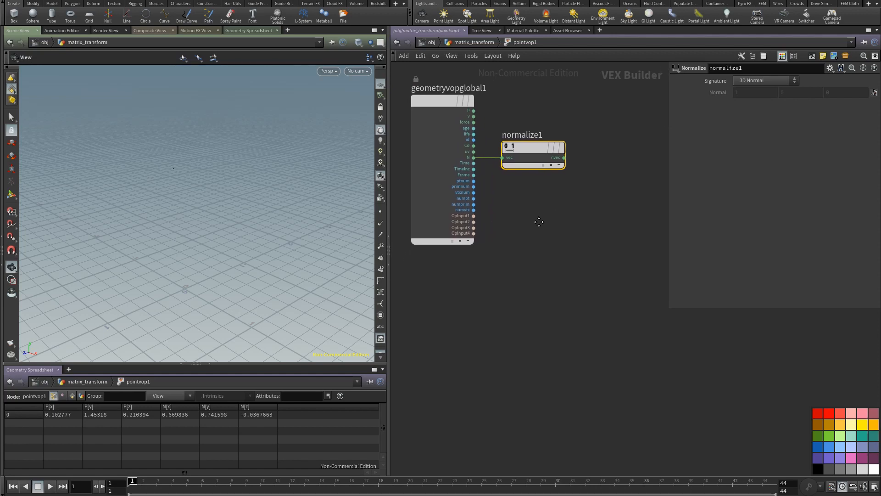
pyautogui.click(382, 351)
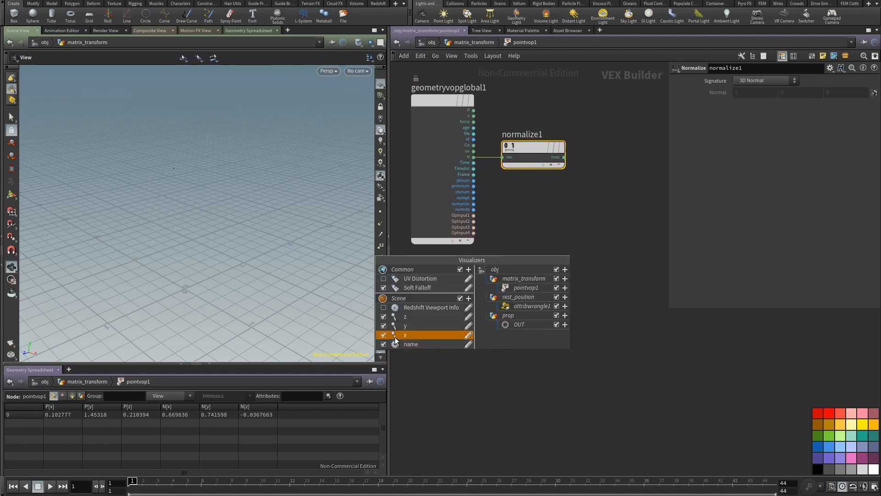
pyautogui.click(566, 241)
# Step: Add a Constant node below normalize1
pyautogui.moveTo(542, 263); pyautogui.dragTo(511, 263, button='middle')
pyautogui.press('Tab')
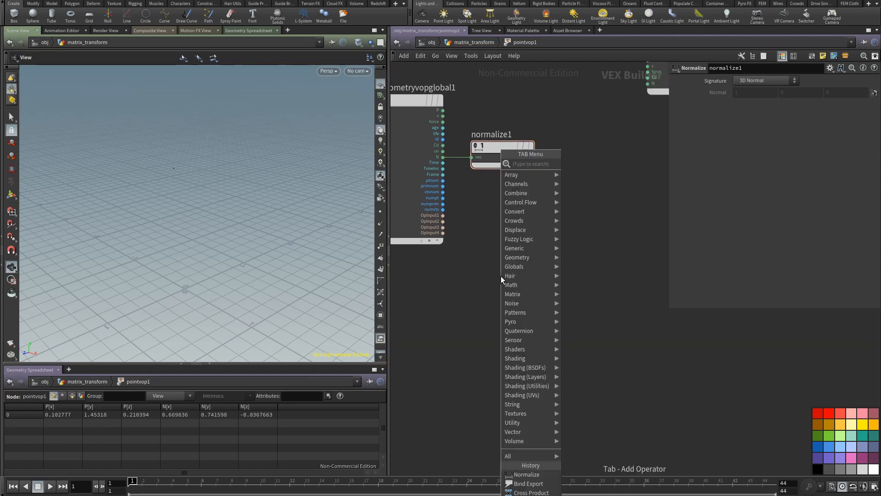
pyautogui.write('const')
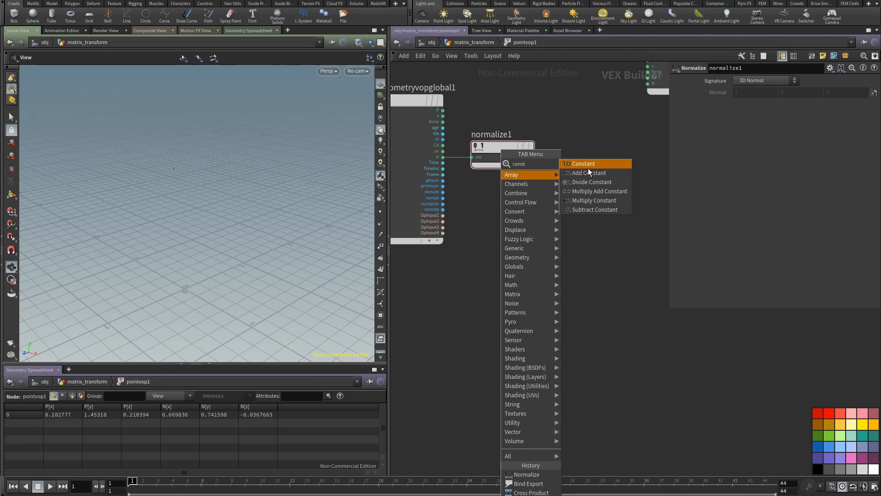
pyautogui.press('Return')
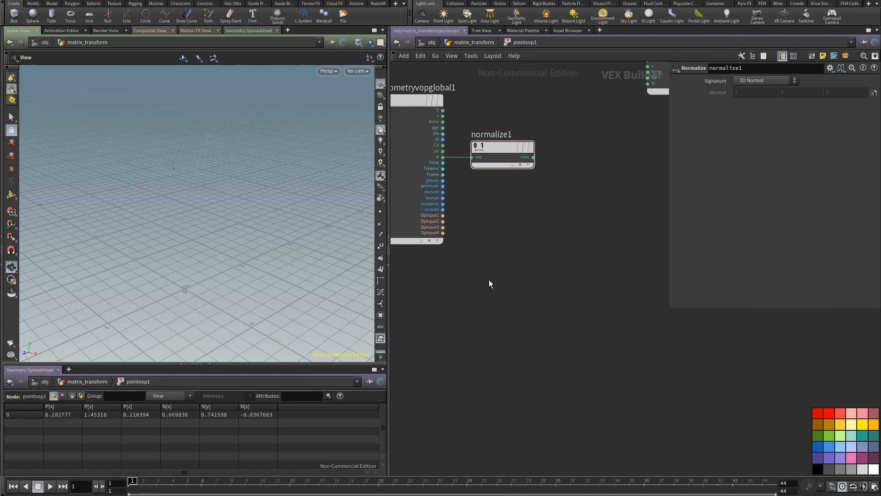
pyautogui.click(489, 278)
# Step: Set const1 to type 3 Floats (vector) with default 0, 1, 0 and constant name up
pyautogui.click(776, 81)
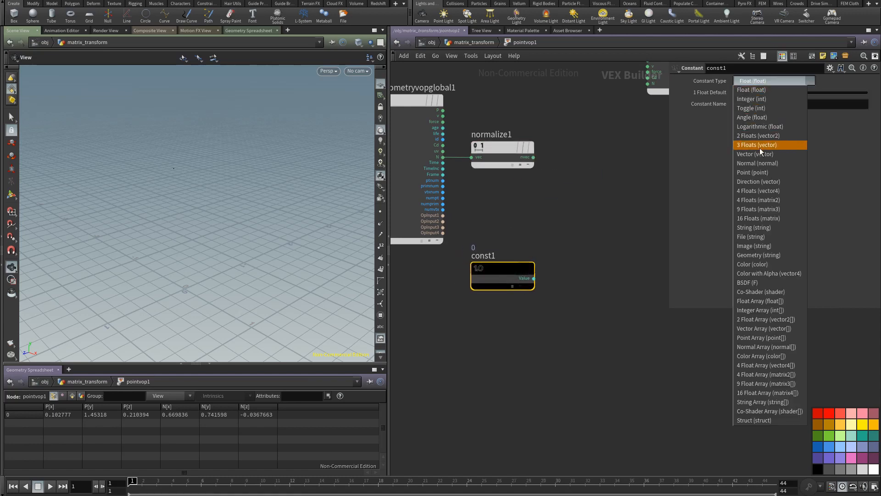
pyautogui.click(758, 151)
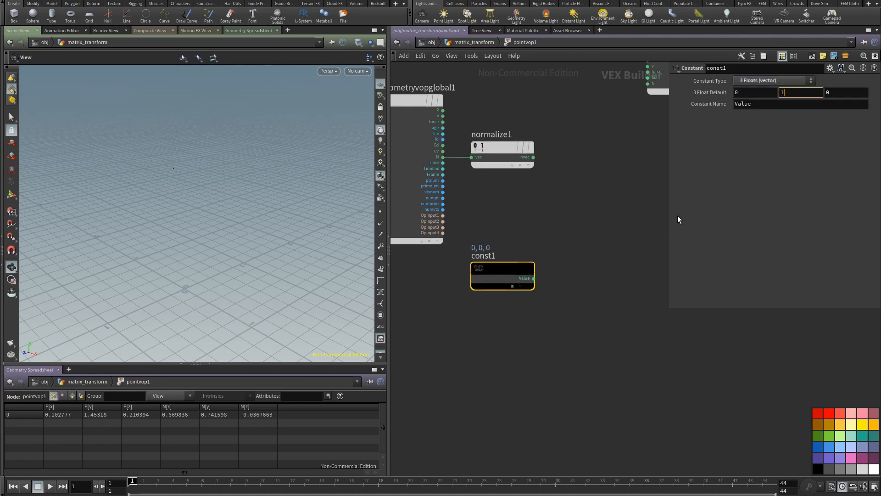
pyautogui.write('1')
pyautogui.doubleClick(762, 105)
pyautogui.write('up')
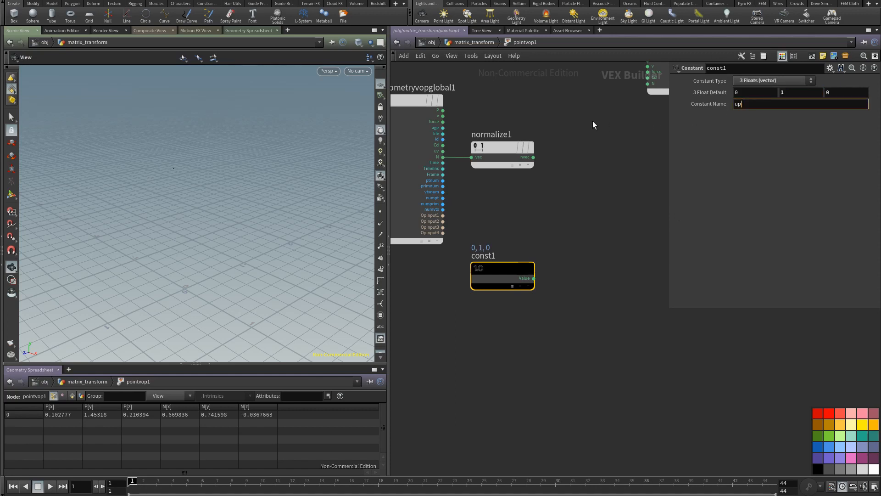
pyautogui.press('Return')
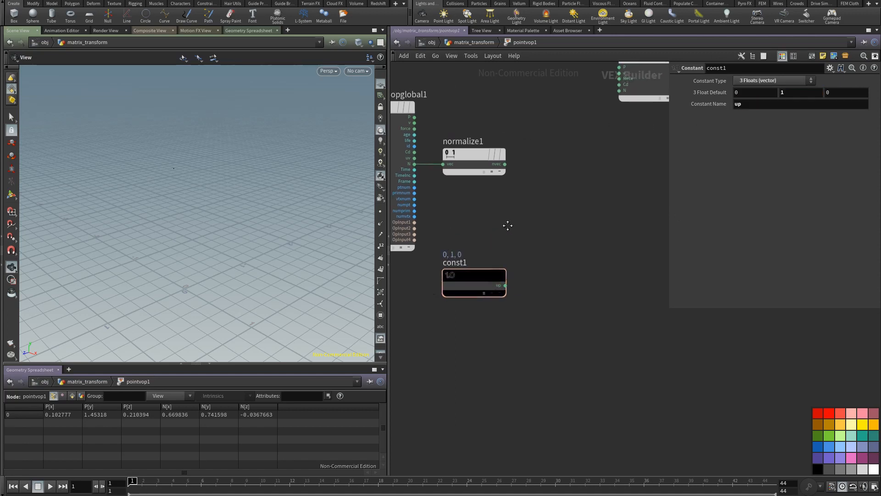
# Step: Add a Bind Export node fed by const1's up output and name its exported attribute y
pyautogui.moveTo(473, 281); pyautogui.dragTo(458, 248, button='middle')
pyautogui.moveTo(194, 278); pyautogui.dragTo(195, 259, button='middle')
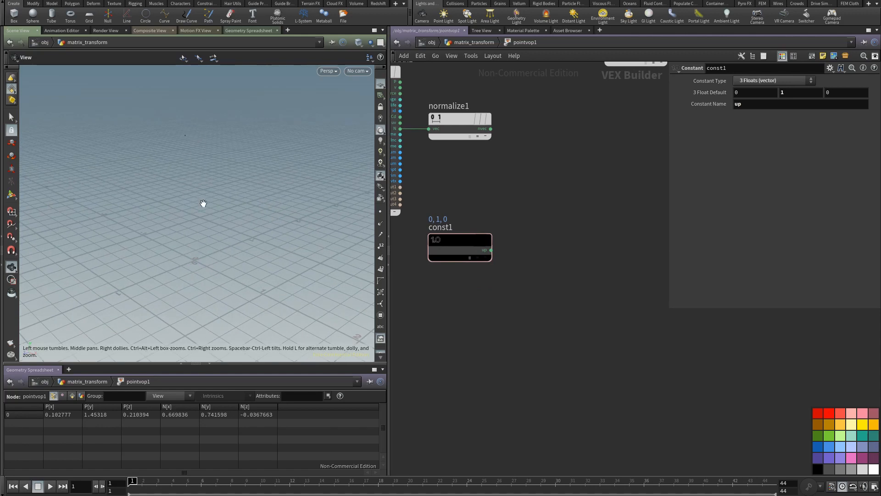
pyautogui.click(491, 250)
pyautogui.press('Tab')
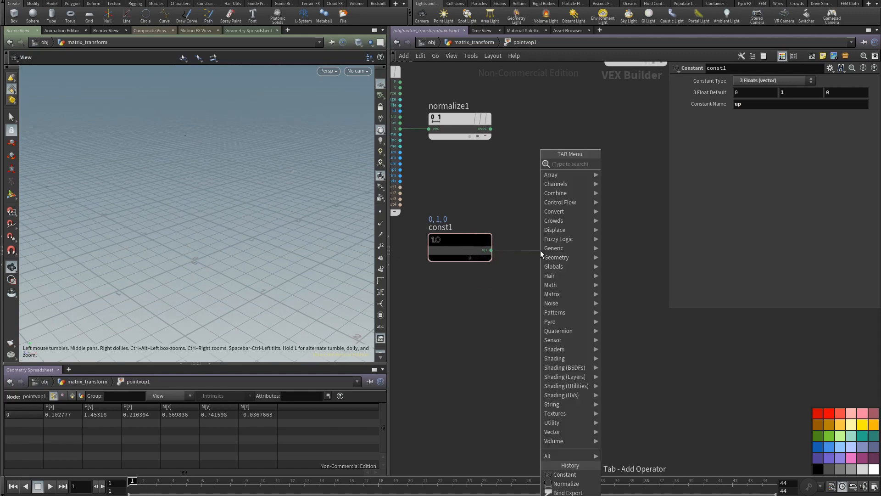
pyautogui.write('bind')
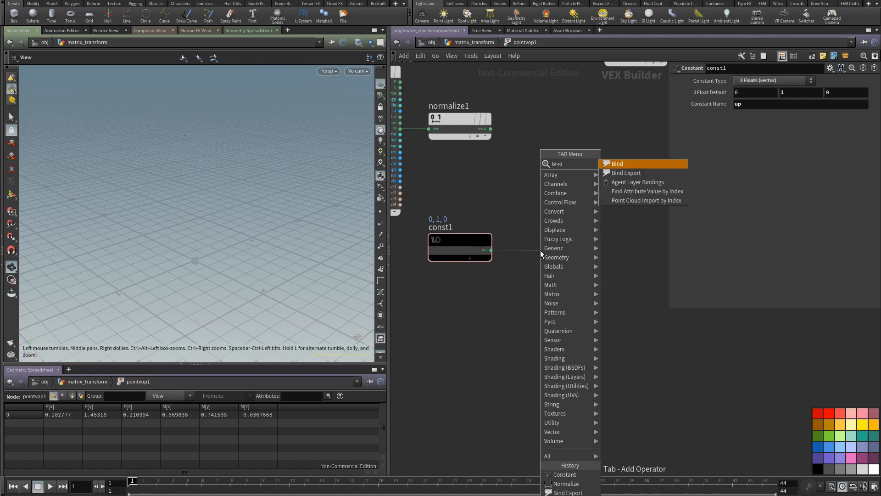
pyautogui.click(625, 173)
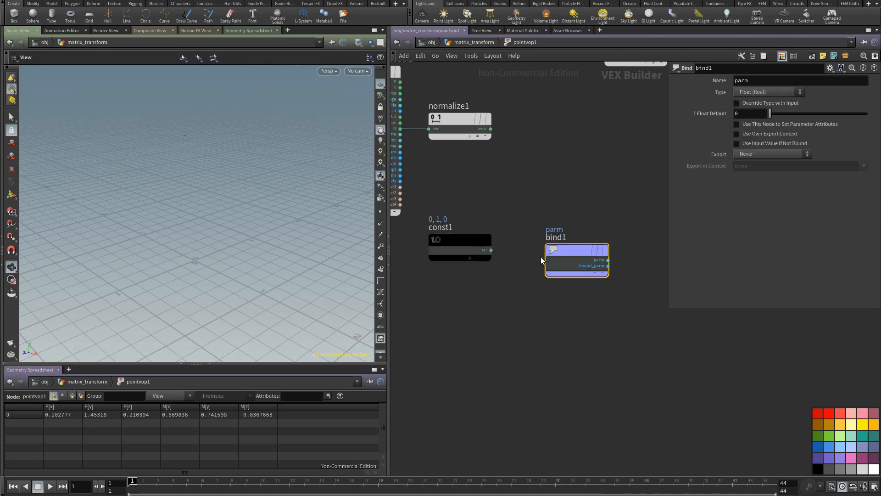
pyautogui.click(566, 242)
pyautogui.doubleClick(763, 84)
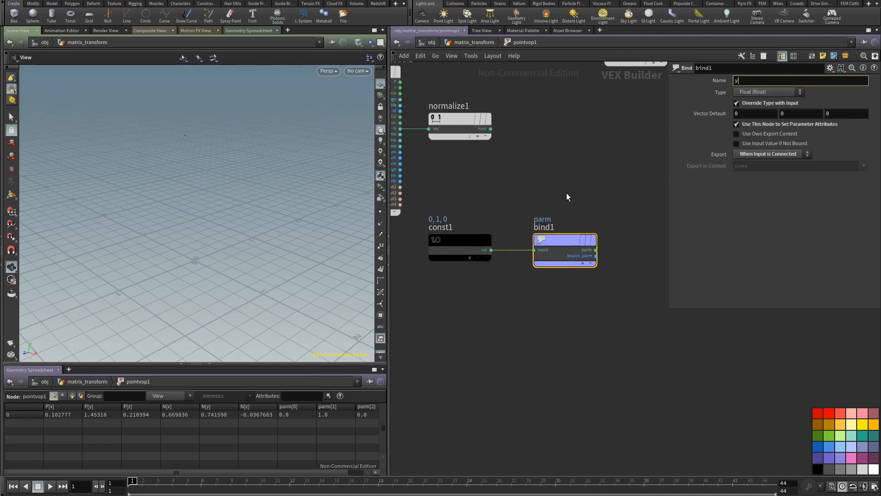
pyautogui.press('Return')
# Step: Display the point normals and compare the N direction with the y vector from several angles
pyautogui.moveTo(196, 207); pyautogui.dragTo(285, 218)
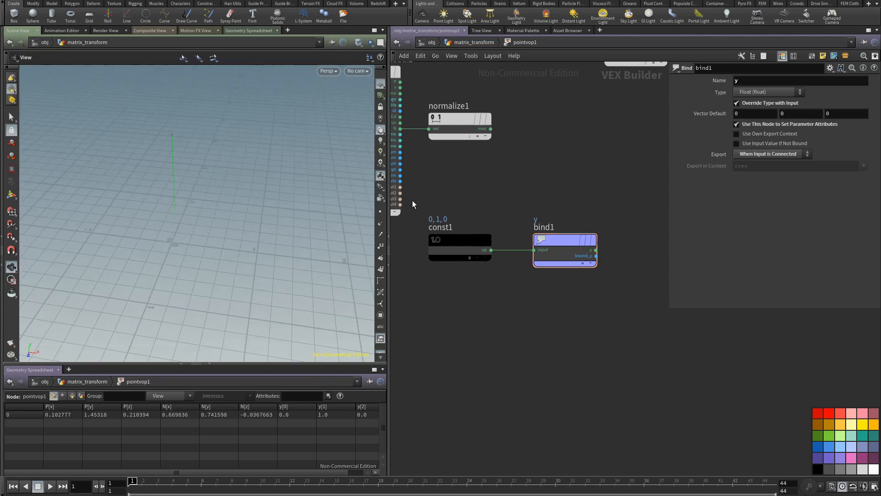
pyautogui.click(380, 224)
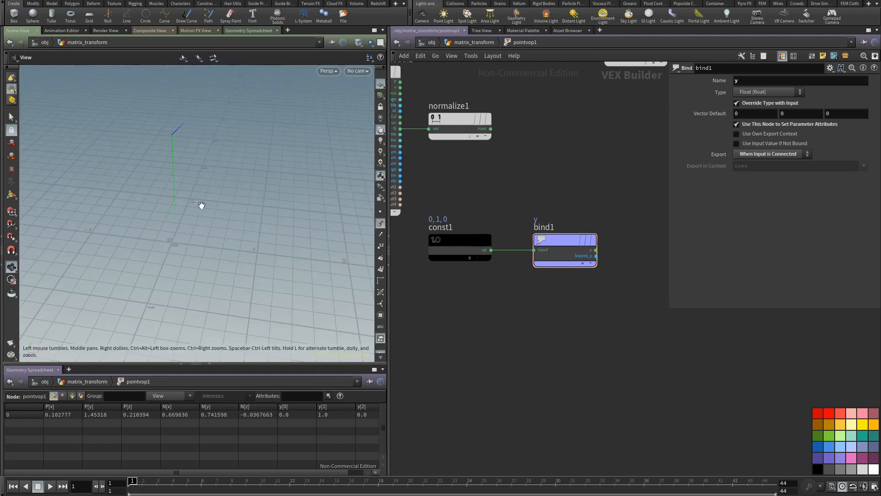
pyautogui.moveTo(202, 205)
pyautogui.mouseDown()
pyautogui.moveTo(308, 205)
pyautogui.moveTo(275, 240)
pyautogui.moveTo(230, 211)
pyautogui.moveTo(238, 210)
pyautogui.moveTo(226, 192)
pyautogui.moveTo(199, 209)
pyautogui.mouseUp()
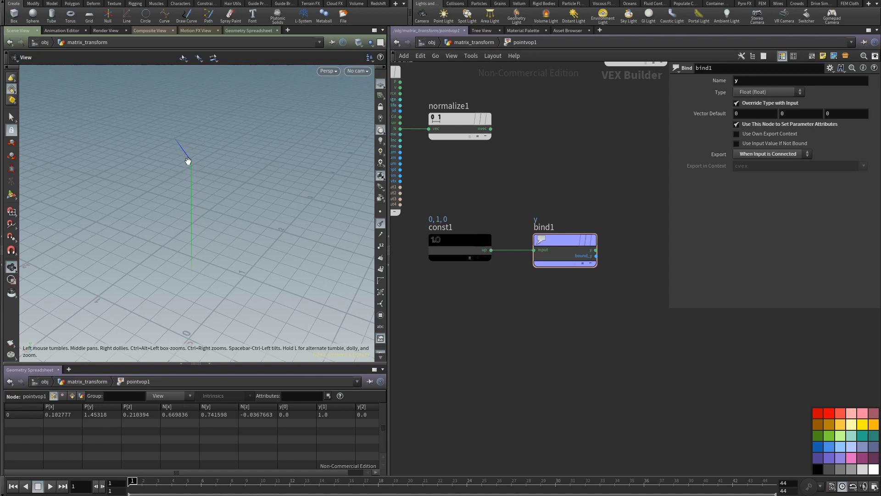
pyautogui.moveTo(198, 187); pyautogui.dragTo(206, 206)
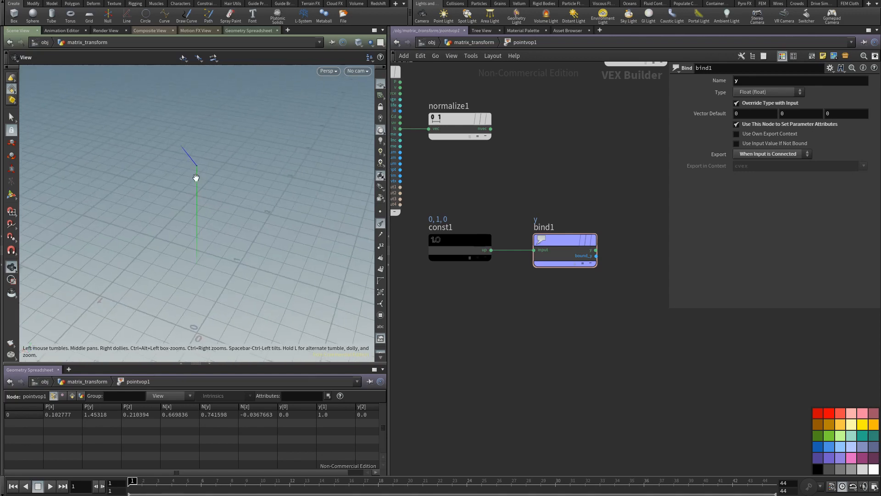
# Step: Add a Cross Product node, feeding vec1 from normalize1's output and vec2 from bind1's y output
pyautogui.moveTo(458, 169); pyautogui.dragTo(490, 205, button='middle')
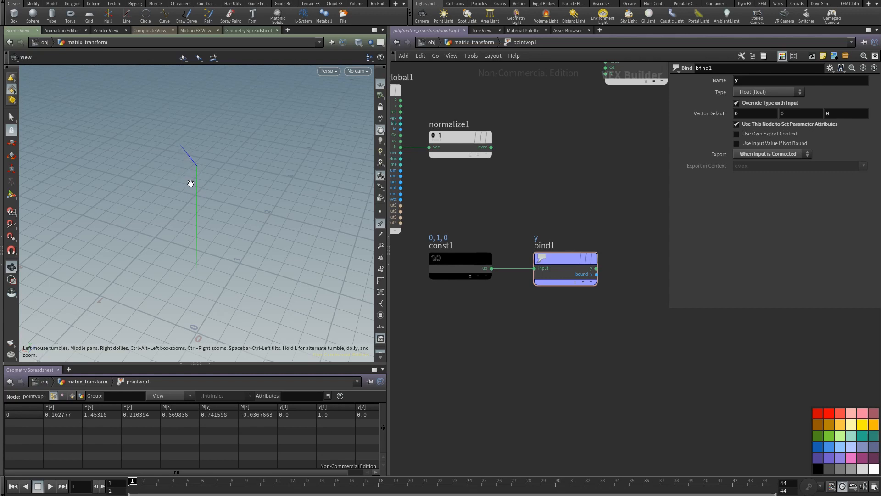
pyautogui.press('Tab')
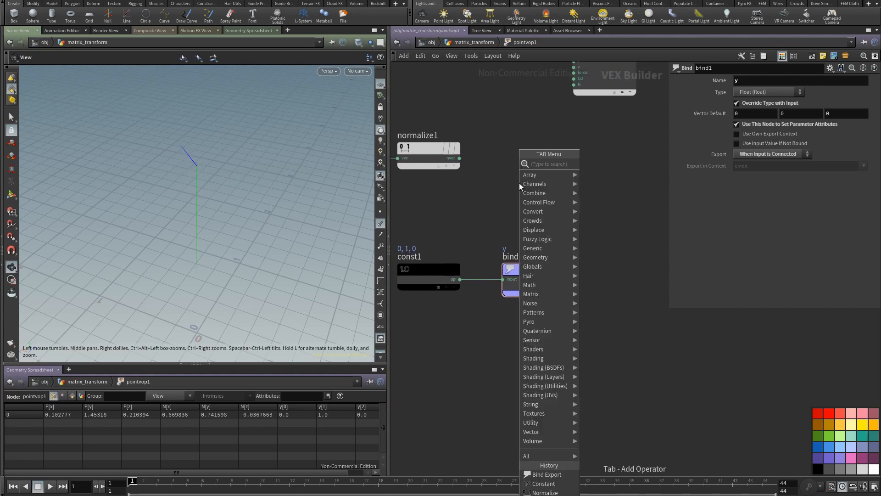
pyautogui.write('cros')
pyautogui.click(607, 164)
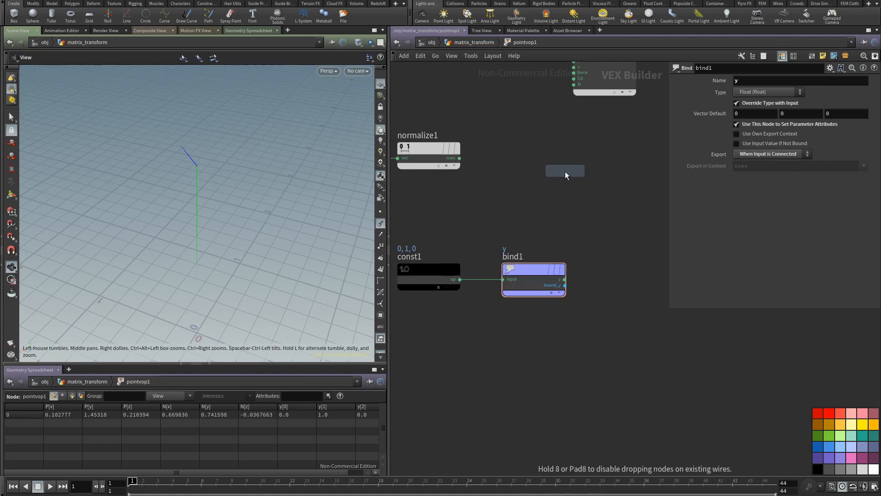
pyautogui.click(565, 173)
pyautogui.moveTo(460, 158); pyautogui.dragTo(573, 274)
pyautogui.moveTo(552, 236); pyautogui.dragTo(444, 244, button='middle')
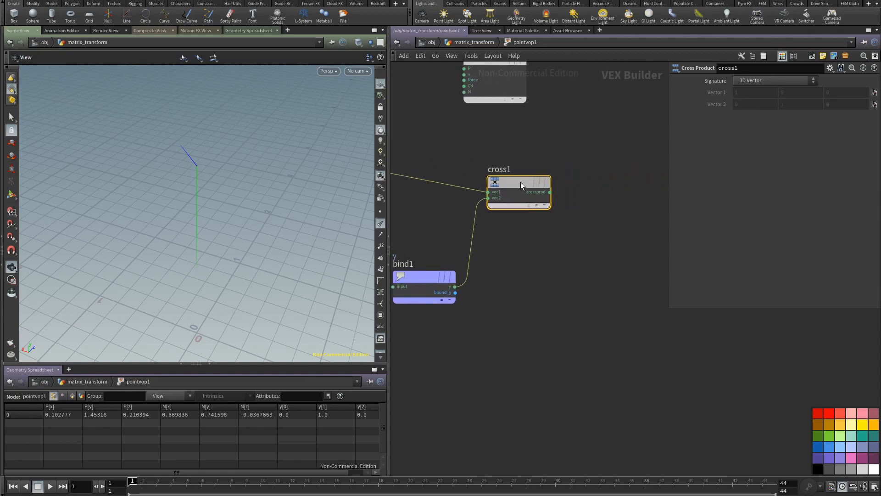
pyautogui.moveTo(521, 182); pyautogui.dragTo(513, 171)
# Step: Add a Bind Export node fed by cross1's crossprod output and name its exported attribute z
pyautogui.click(519, 240)
pyautogui.press('Tab')
pyautogui.write('v')
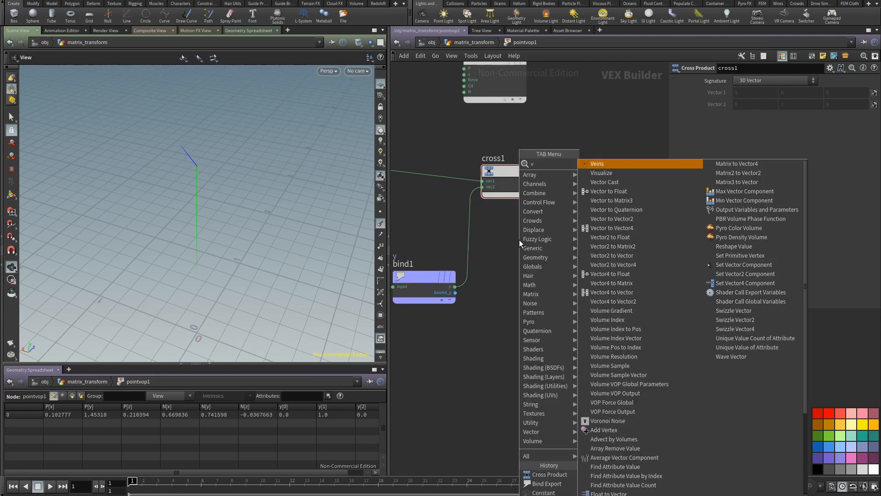
pyautogui.press('BackSpace')
pyautogui.write('bind')
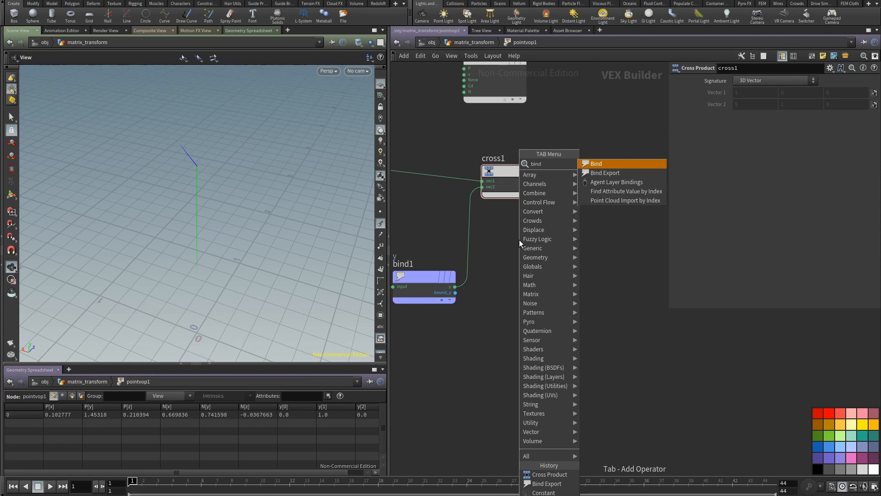
pyautogui.click(620, 173)
pyautogui.click(611, 173)
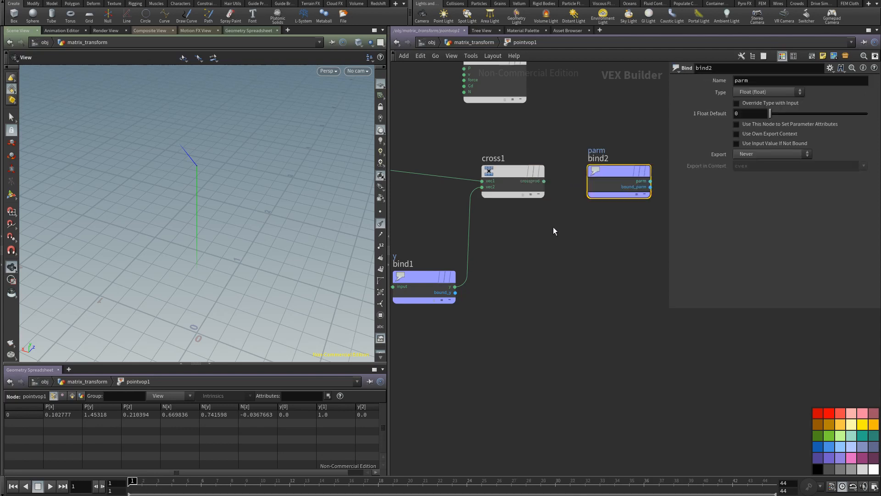
pyautogui.moveTo(552, 227); pyautogui.dragTo(468, 246, button='middle')
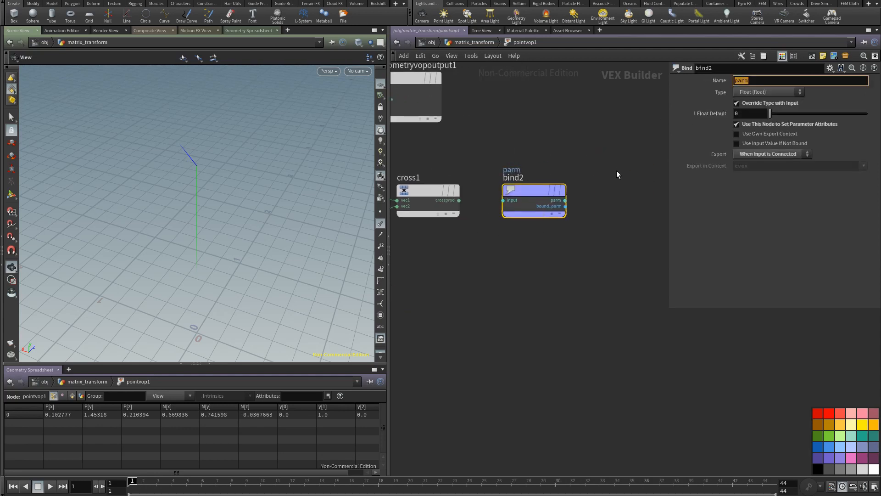
pyautogui.write('z')
pyautogui.moveTo(459, 200); pyautogui.dragTo(511, 201)
pyautogui.moveTo(534, 195); pyautogui.dragTo(590, 196)
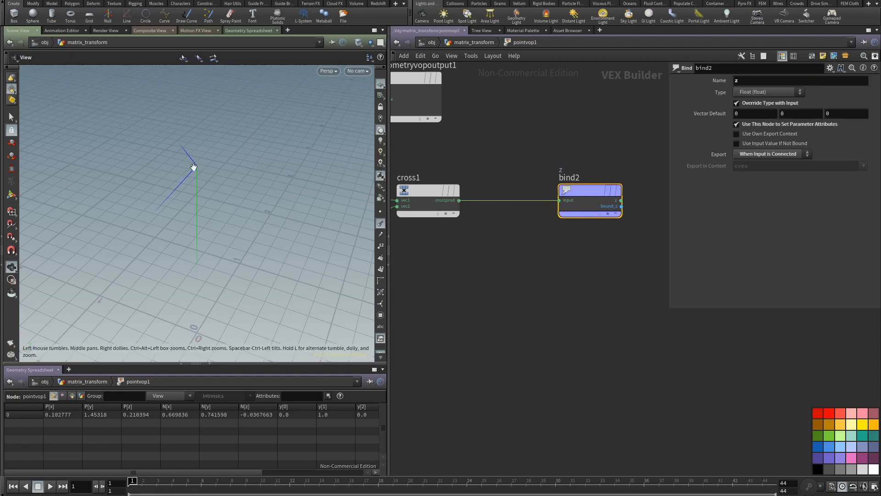
# Step: Insert a Normalize node on the wire between cross1 and bind2 and adjust the spacing of bind2
pyautogui.press('Tab')
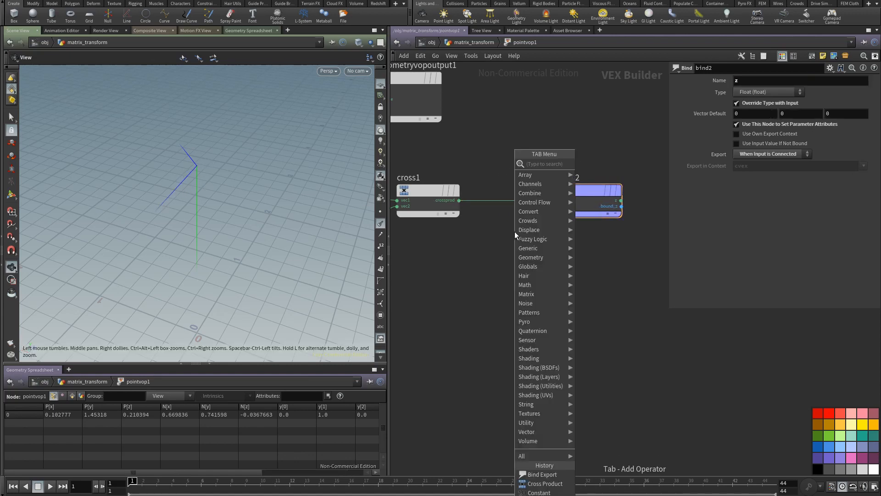
pyautogui.write('nor')
pyautogui.click(604, 164)
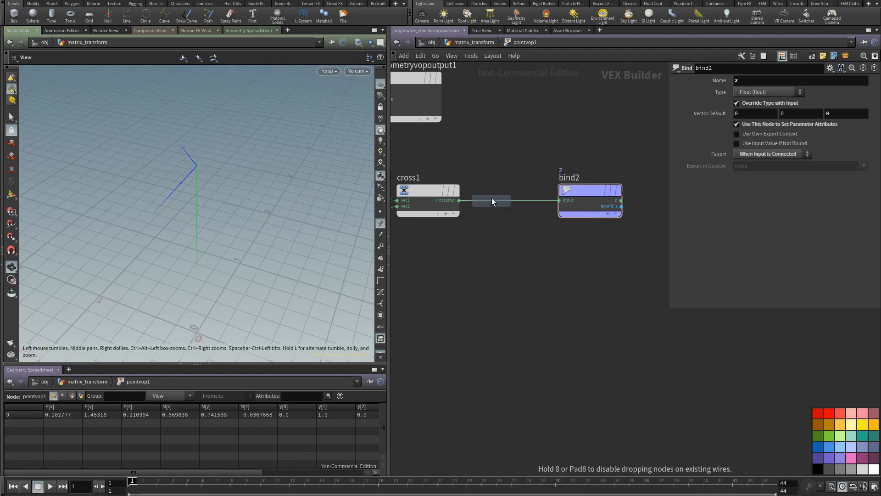
pyautogui.click(515, 205)
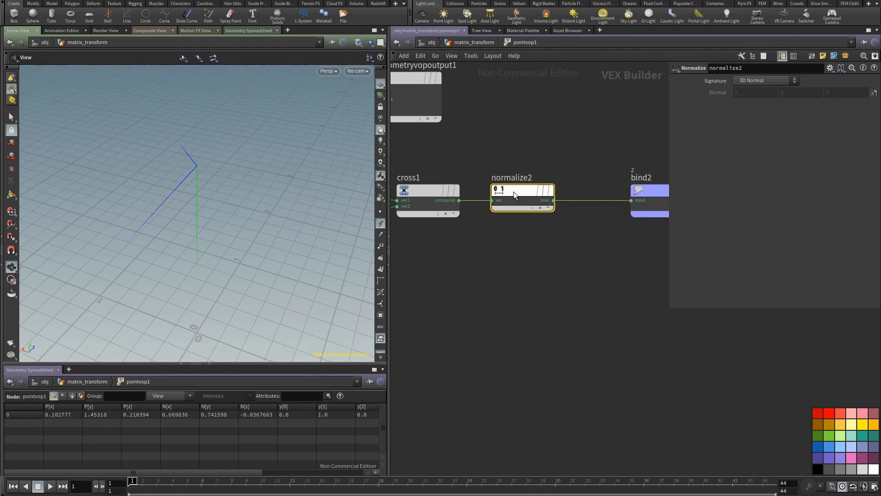
pyautogui.moveTo(640, 189); pyautogui.dragTo(610, 189)
# Step: Hide the point normals and compare the directions of the y and z vectors from several angles
pyautogui.moveTo(243, 202); pyautogui.dragTo(222, 202)
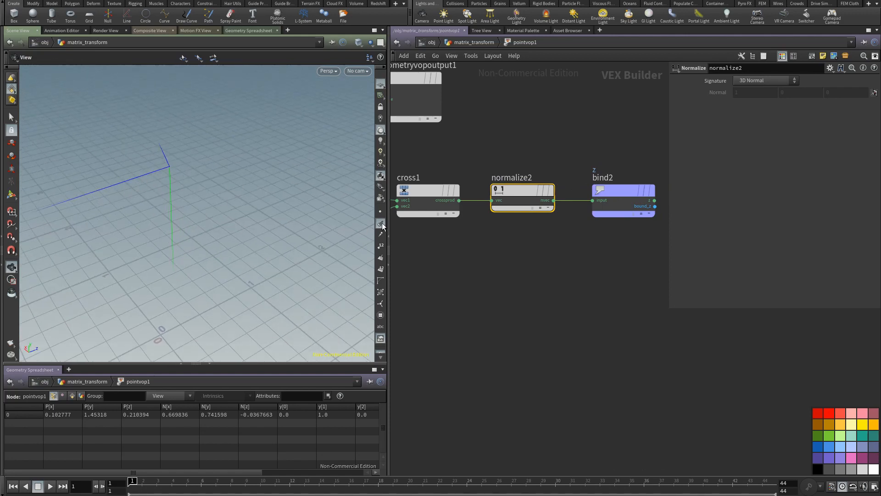
pyautogui.moveTo(275, 193); pyautogui.dragTo(334, 197)
pyautogui.scroll(-5, 478, 256)
pyautogui.moveTo(482, 271); pyautogui.dragTo(456, 253, button='middle')
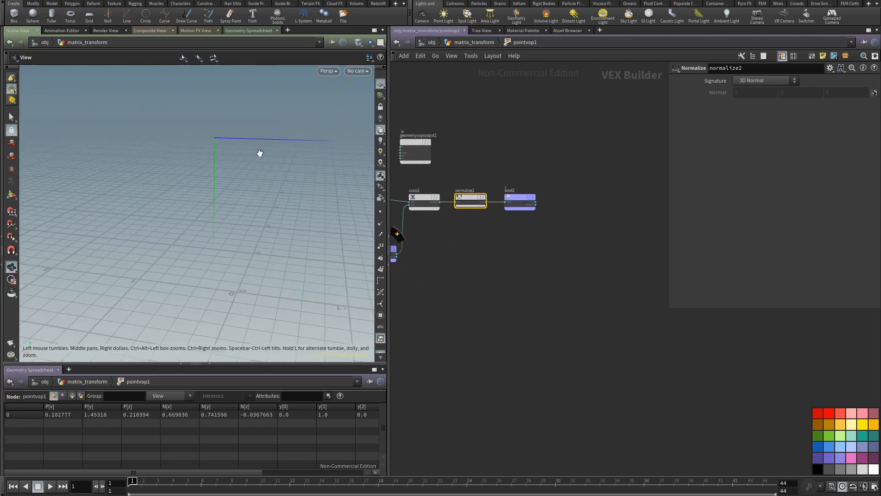
pyautogui.moveTo(255, 183); pyautogui.dragTo(296, 229)
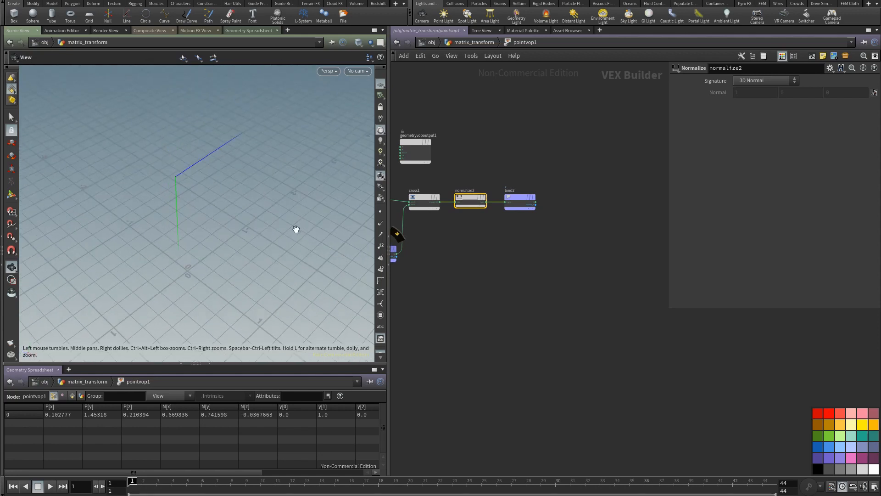
# Step: Add a second Cross Product node, feeding vec1 from bind2's z output and vec2 from bind1's y output
pyautogui.press('Tab')
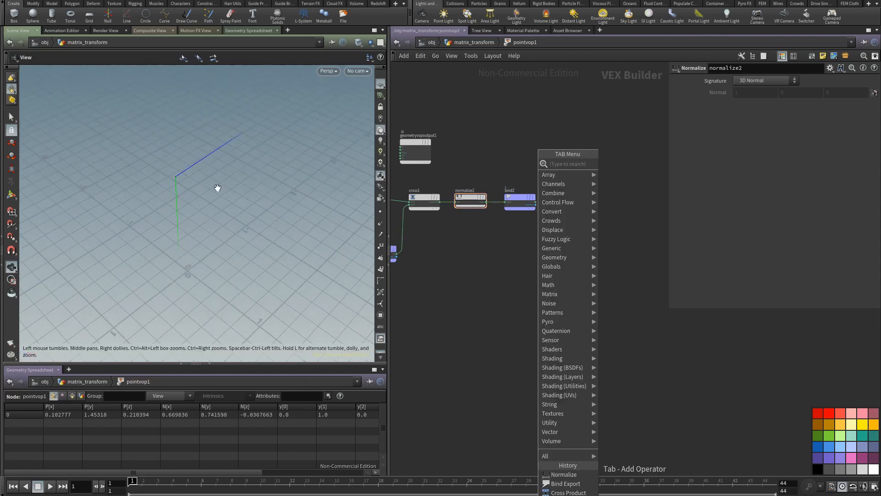
pyautogui.press('Escape')
pyautogui.press('Tab')
pyautogui.write('cros')
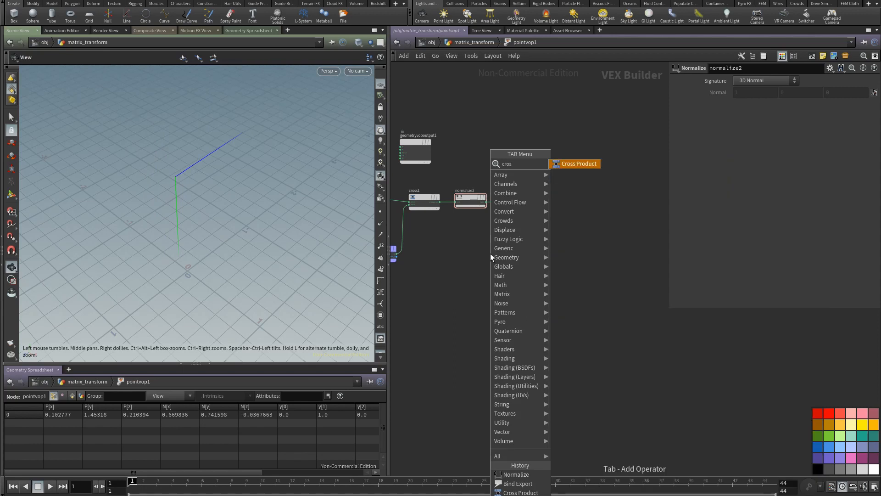
pyautogui.click(591, 166)
pyautogui.click(580, 206)
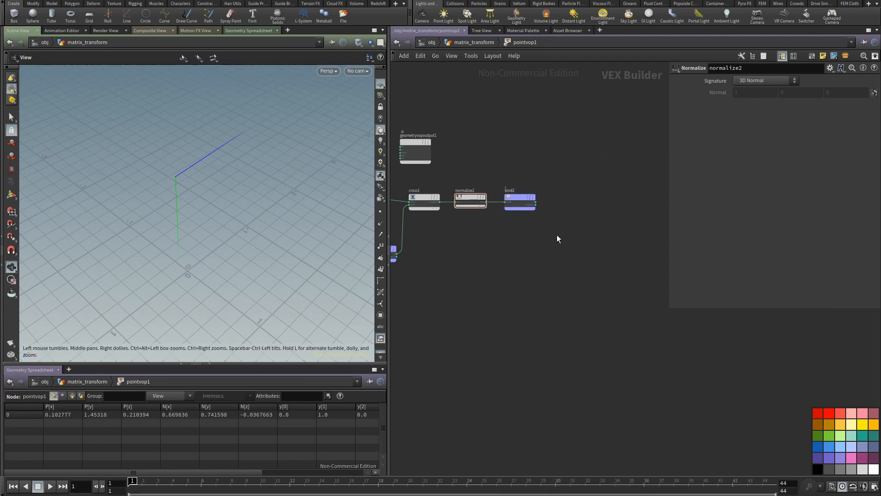
pyautogui.scroll(1, 536, 247)
pyautogui.scroll(2, 535, 248)
pyautogui.moveTo(544, 175); pyautogui.dragTo(606, 181)
pyautogui.moveTo(465, 233); pyautogui.dragTo(404, 276, button='middle')
pyautogui.click(465, 264)
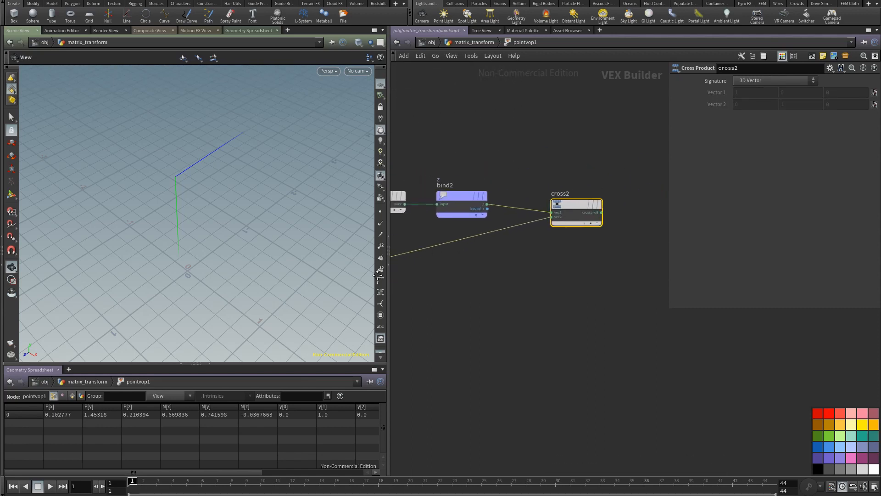
# Step: Add a Normalize node after cross2 and wire the cross product result into it
pyautogui.moveTo(467, 261); pyautogui.dragTo(447, 266, button='middle')
pyautogui.moveTo(500, 262); pyautogui.dragTo(487, 274, button='right')
pyautogui.keyDown('alt'); pyautogui.moveTo(416, 224); pyautogui.dragTo(621, 226); pyautogui.keyUp('alt')
pyautogui.moveTo(550, 235); pyautogui.dragTo(601, 232)
pyautogui.moveTo(608, 232); pyautogui.dragTo(582, 240)
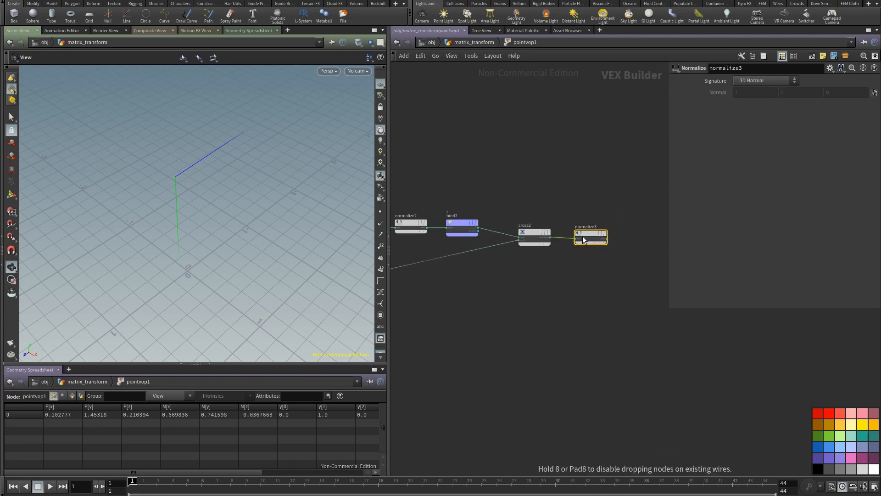
# Step: Add a Bind Export node fed by normalize3, with type 3 Floats (vector) and exported attribute name x
pyautogui.moveTo(573, 265); pyautogui.dragTo(489, 258, button='middle')
pyautogui.press('Tab')
pyautogui.write('bin')
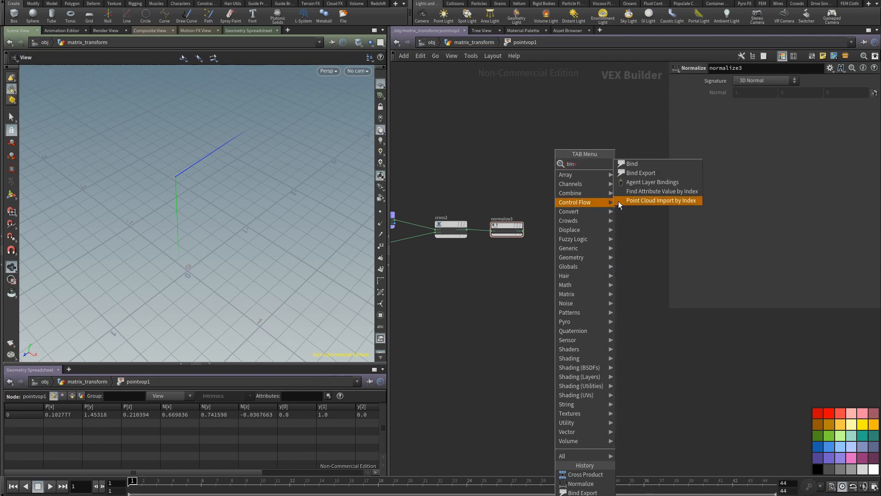
pyautogui.click(641, 173)
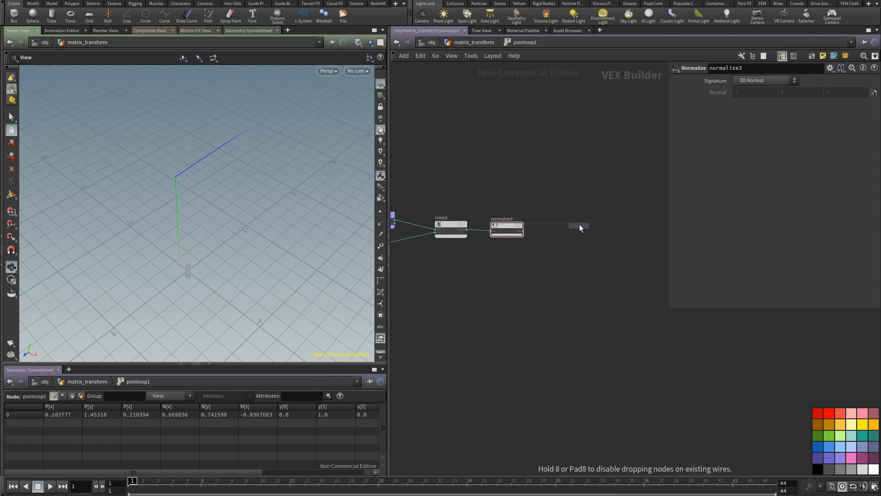
pyautogui.click(580, 225)
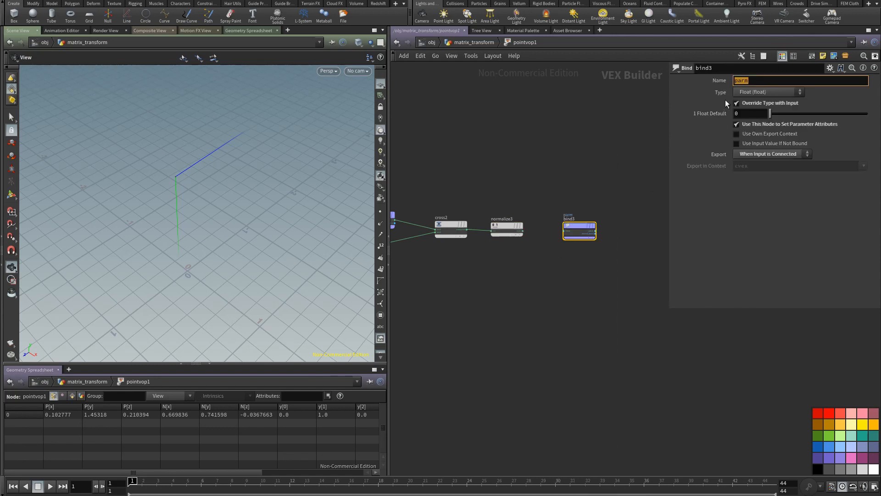
pyautogui.click(764, 92)
pyautogui.click(756, 157)
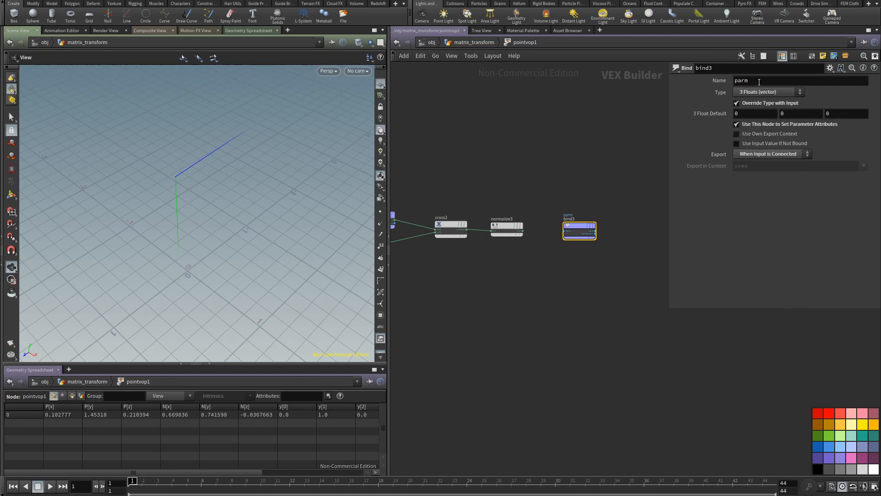
pyautogui.write('x')
pyautogui.moveTo(523, 231); pyautogui.dragTo(556, 225)
# Step: Examine the x, y and z vectors from several angles and play the animation to check how the axes follow the point
pyautogui.moveTo(194, 209); pyautogui.dragTo(277, 185)
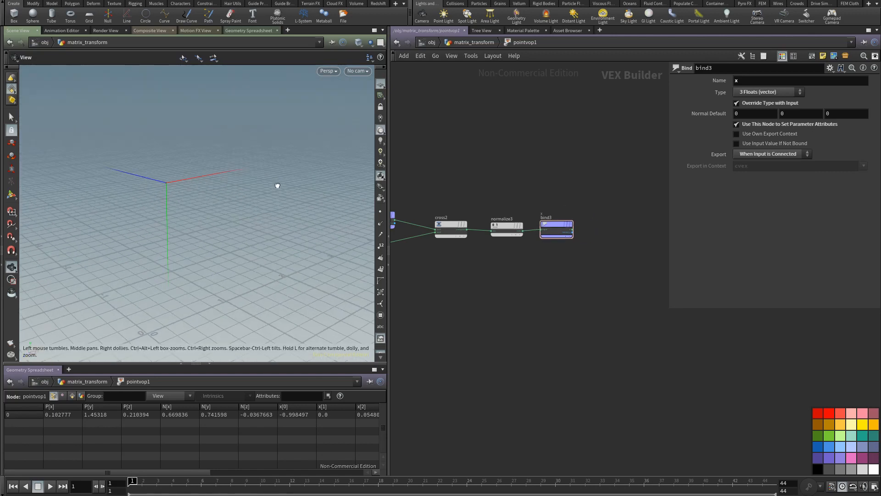
pyautogui.moveTo(172, 312); pyautogui.dragTo(178, 279, button='right')
pyautogui.moveTo(178, 278); pyautogui.dragTo(238, 297)
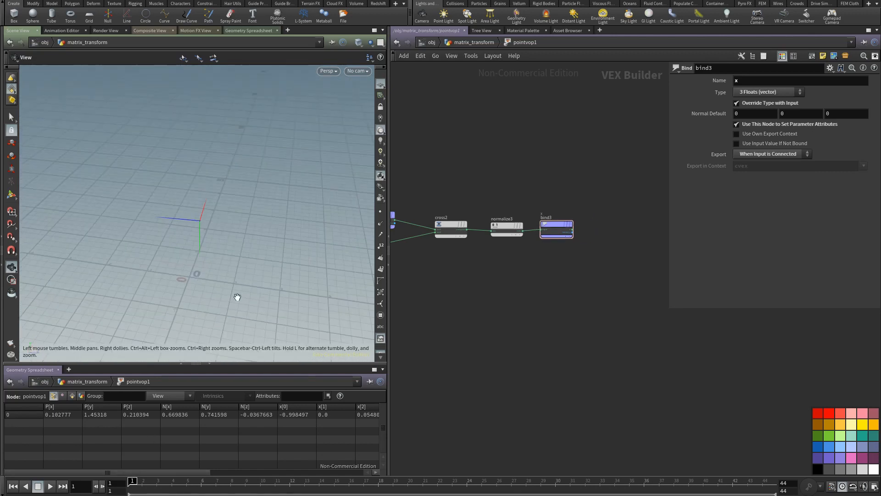
pyautogui.click(52, 485)
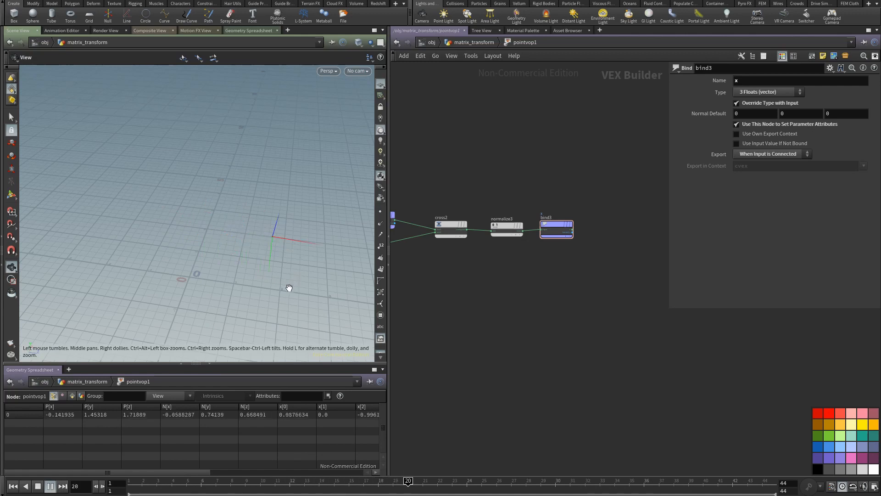
pyautogui.moveTo(237, 263); pyautogui.dragTo(191, 272, button='middle')
pyautogui.moveTo(193, 274); pyautogui.dragTo(311, 262)
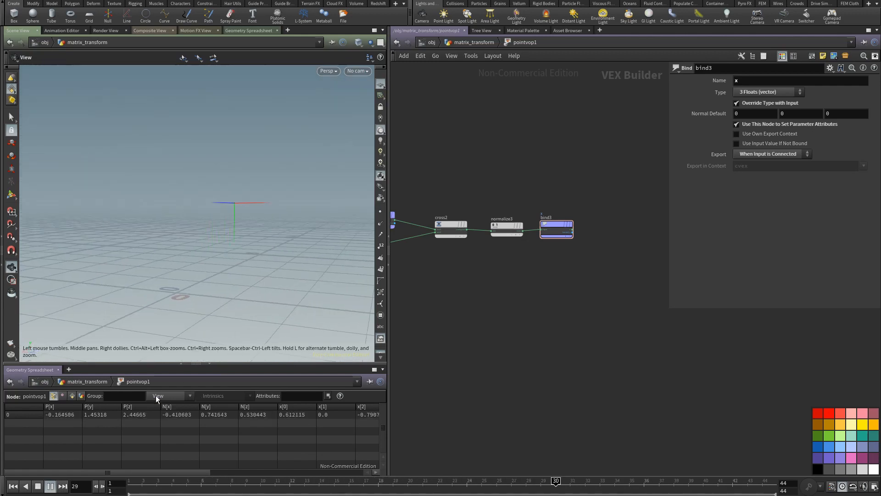
pyautogui.click(51, 486)
# Step: Color the bind nodes by axis: bind2 (z) blue, bind3 (x) red and bind1 (y) green
pyautogui.moveTo(469, 280); pyautogui.dragTo(528, 282, button='middle')
pyautogui.moveTo(449, 219); pyautogui.dragTo(453, 196)
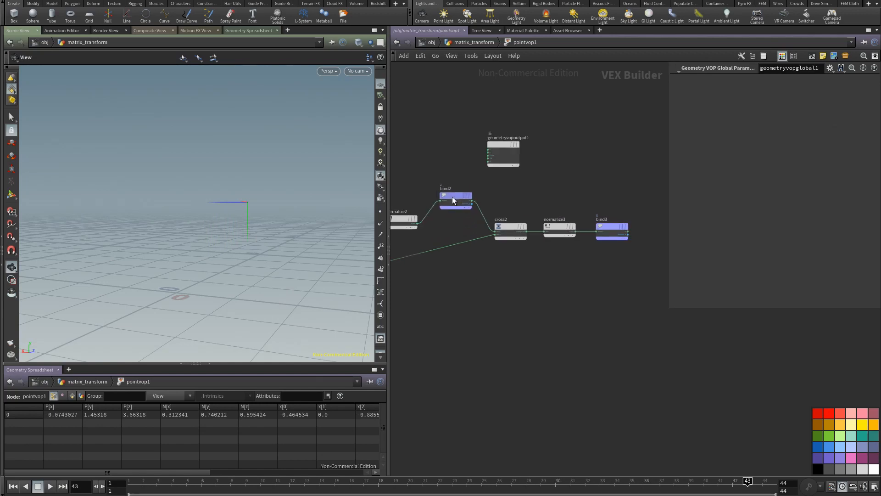
pyautogui.click(819, 446)
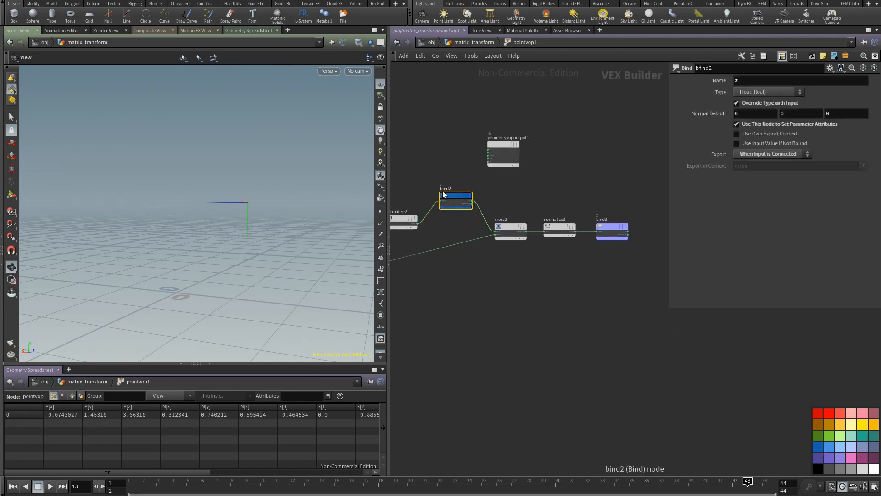
pyautogui.click(613, 227)
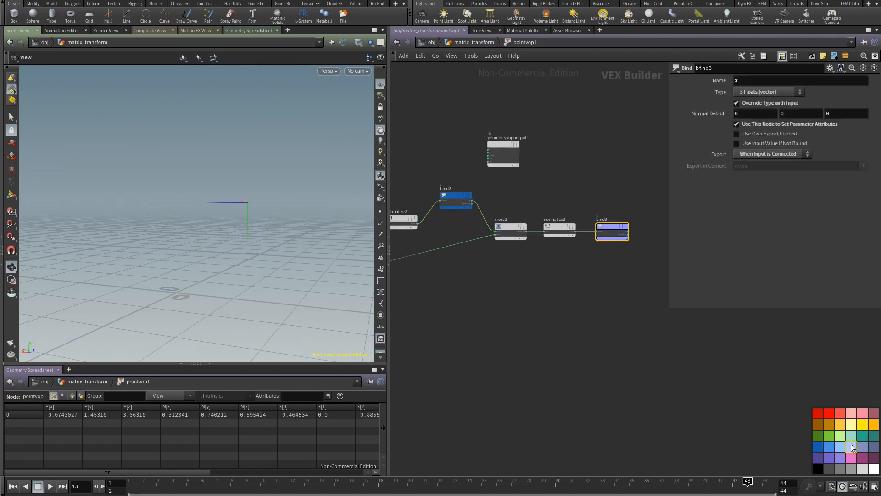
pyautogui.click(827, 414)
pyautogui.moveTo(485, 332); pyautogui.dragTo(675, 340, button='middle')
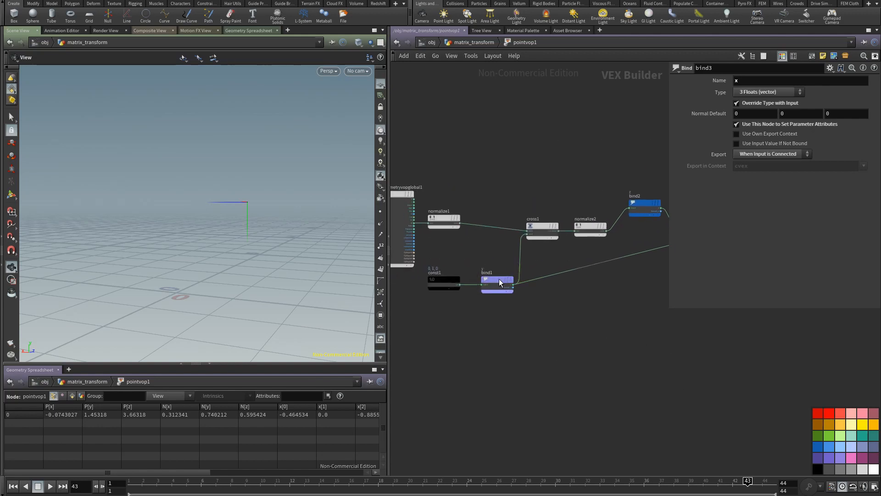
pyautogui.click(833, 435)
# Step: Rearrange the network so bind1 sits well below the cross product chain and bind2 sits slightly above it
pyautogui.moveTo(573, 346); pyautogui.dragTo(483, 346, button='middle')
pyautogui.moveTo(412, 288); pyautogui.dragTo(505, 332)
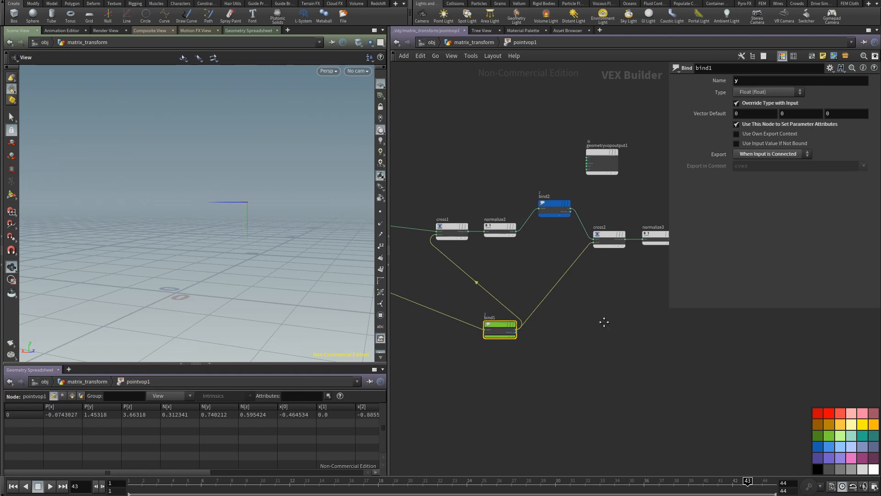
pyautogui.moveTo(604, 321); pyautogui.dragTo(489, 306, button='middle')
pyautogui.moveTo(434, 291); pyautogui.dragTo(491, 267, button='middle')
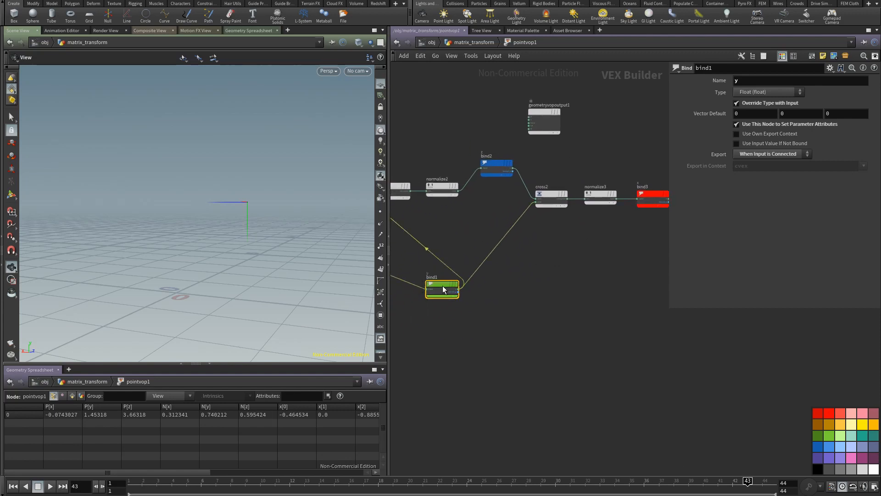
pyautogui.moveTo(442, 288); pyautogui.dragTo(486, 292)
pyautogui.moveTo(493, 162); pyautogui.dragTo(490, 155)
pyautogui.moveTo(598, 279); pyautogui.dragTo(484, 313, button='middle')
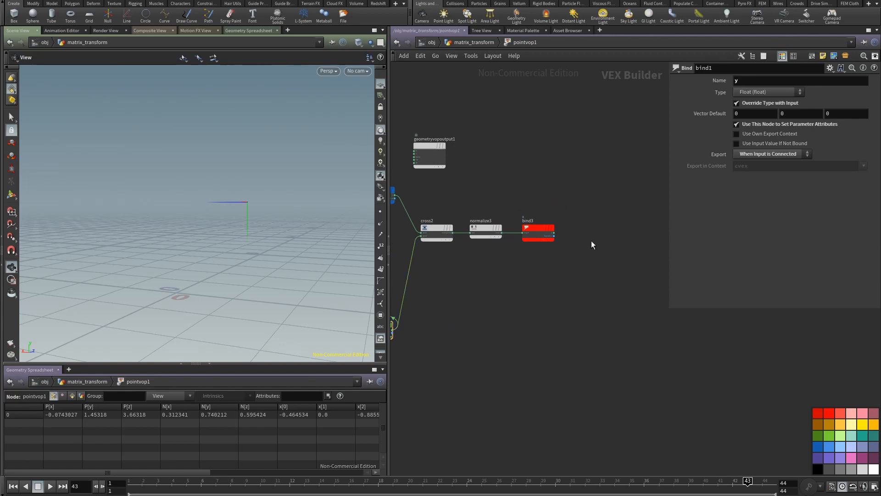
pyautogui.press('Tab')
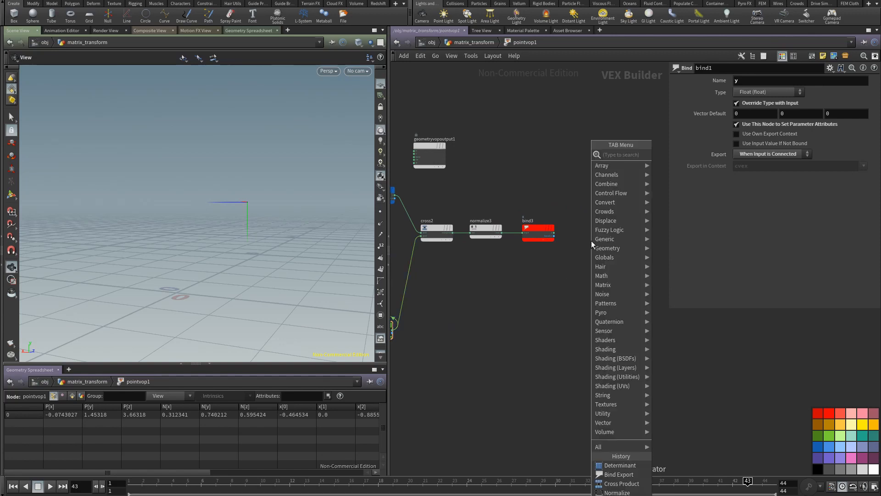
pyautogui.write('lok')
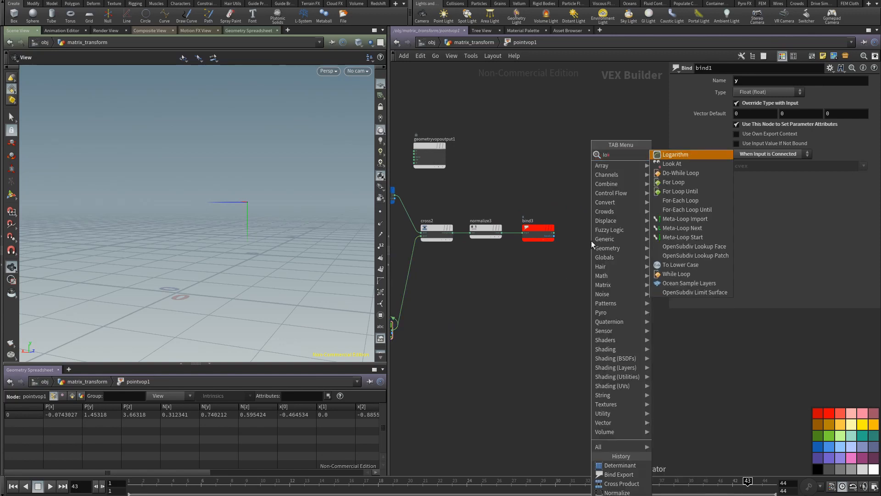
pyautogui.click(672, 163)
pyautogui.click(607, 236)
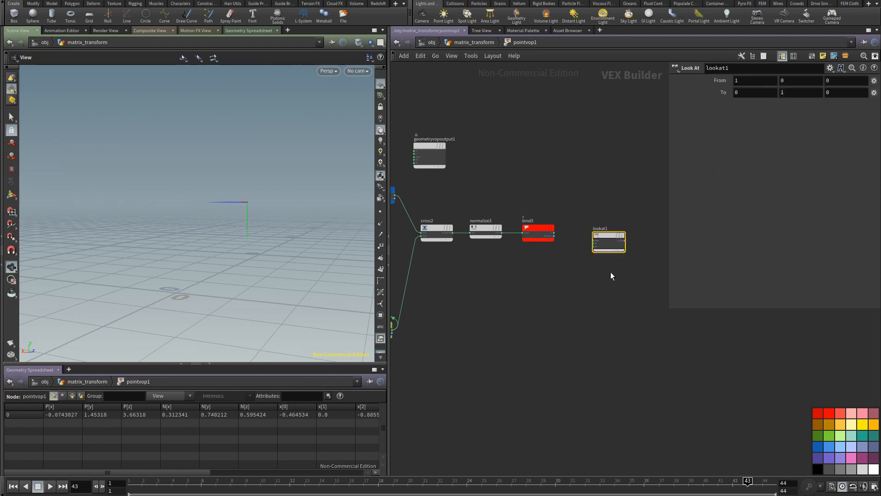
pyautogui.scroll(2, 549, 285)
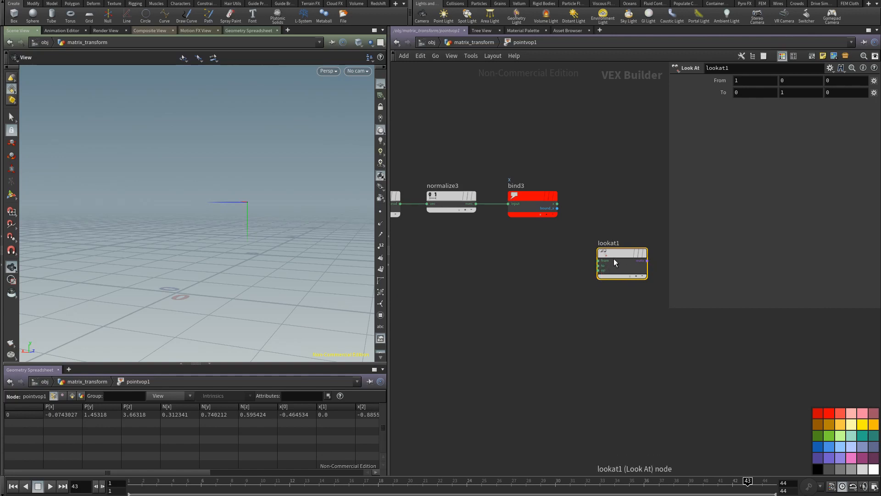
pyautogui.moveTo(614, 261); pyautogui.dragTo(514, 282)
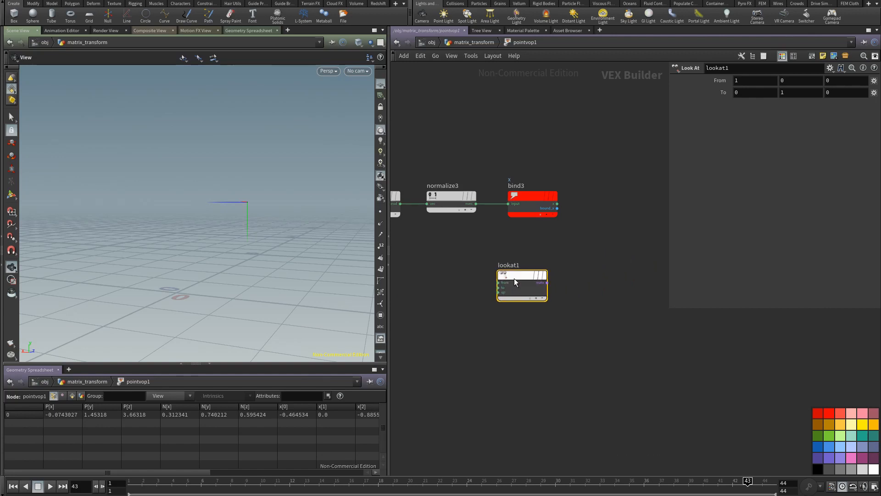
pyautogui.click(539, 209)
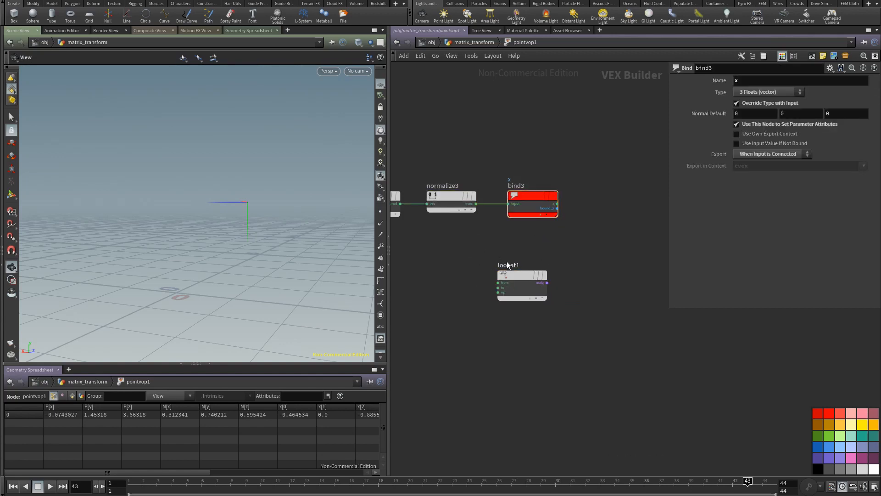
pyautogui.click(525, 277)
pyautogui.press('Delete')
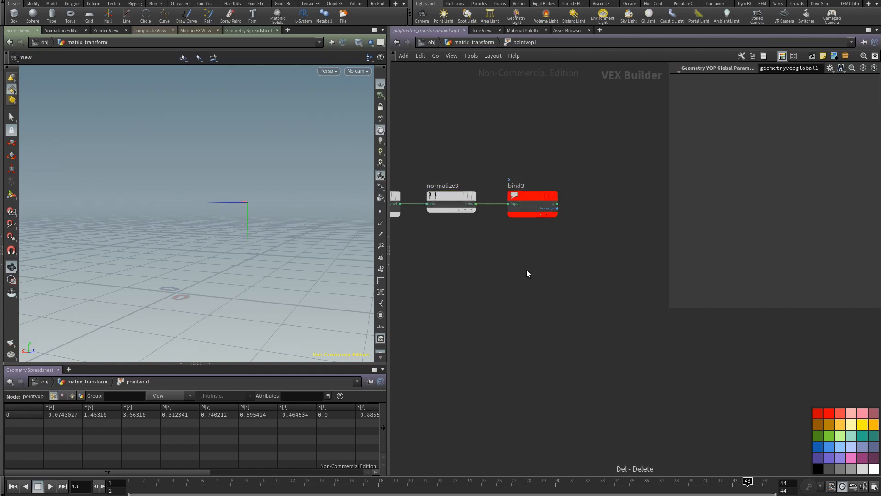
# Step: Add a Vector to Matrix3 node to the right of bind3
pyautogui.press('Tab')
pyautogui.write('vect')
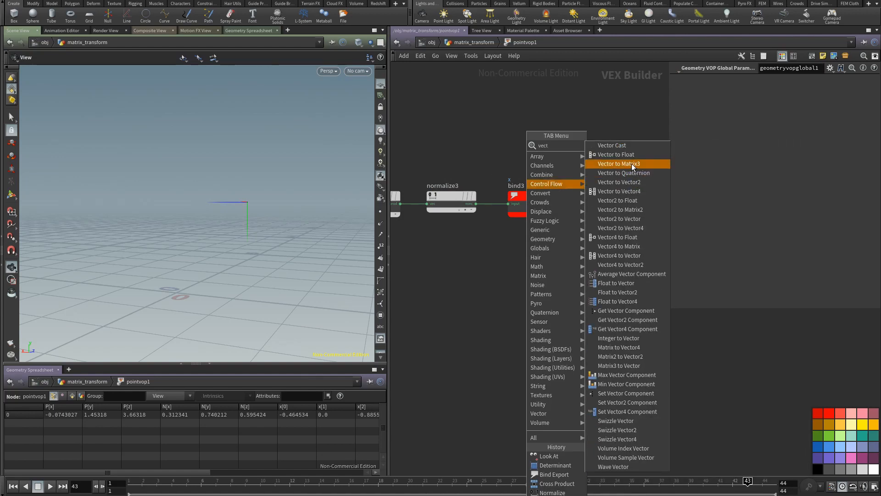
pyautogui.click(631, 164)
pyautogui.click(601, 244)
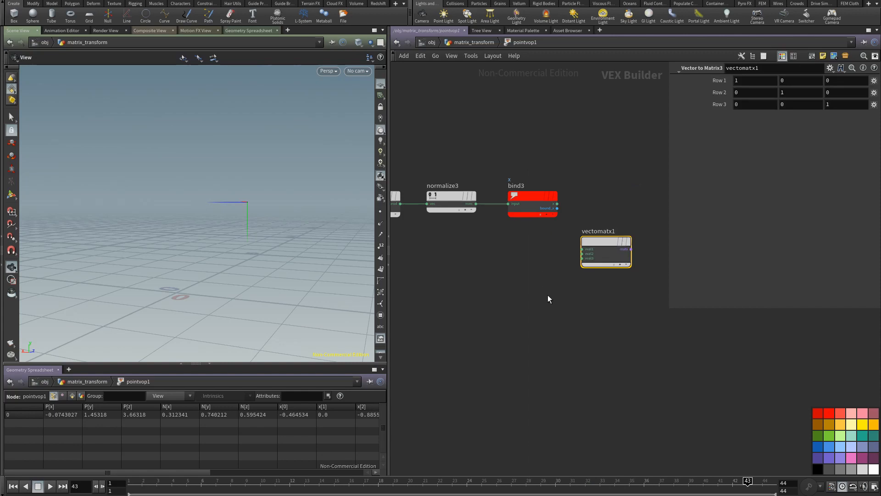
pyautogui.moveTo(516, 276)
pyautogui.mouseDown(button='middle')
pyautogui.moveTo(484, 271)
pyautogui.moveTo(464, 295)
pyautogui.moveTo(508, 291)
pyautogui.mouseUp(button='middle')
pyautogui.scroll(-2, 483, 272)
pyautogui.moveTo(585, 252); pyautogui.dragTo(613, 208)
# Step: Wire bind3 (x), bind1 (y) and bind2 (z) into the first, second and third row inputs of the Vector to Matrix3 node
pyautogui.moveTo(536, 217); pyautogui.dragTo(472, 280, button='middle')
pyautogui.moveTo(471, 279); pyautogui.dragTo(532, 277)
pyautogui.moveTo(482, 300); pyautogui.dragTo(676, 315, button='middle')
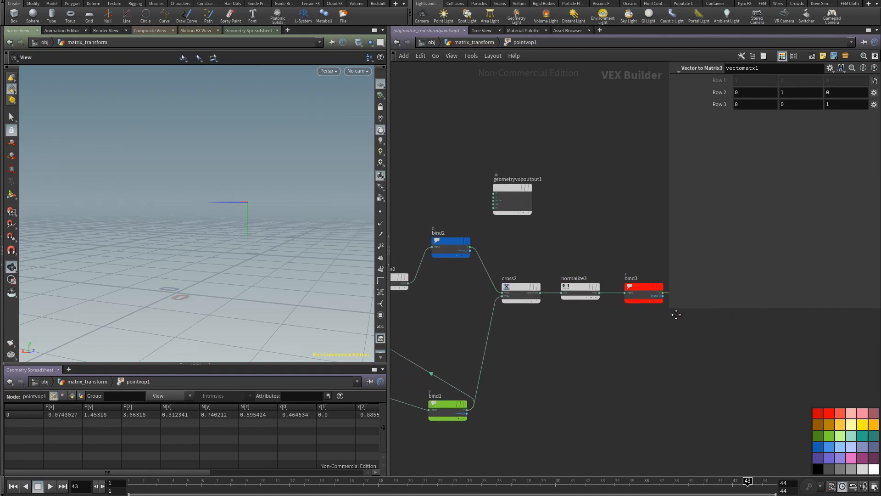
pyautogui.click(467, 407)
pyautogui.moveTo(616, 348); pyautogui.dragTo(461, 404, button='middle')
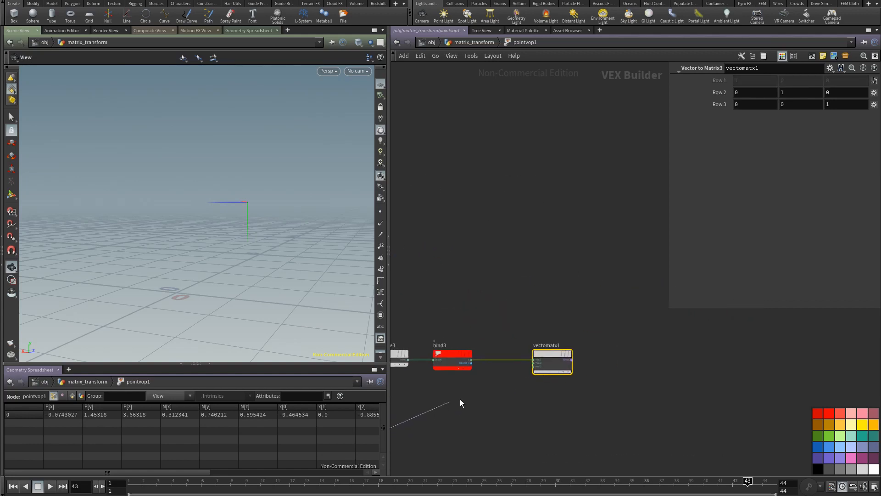
pyautogui.click(524, 363)
pyautogui.moveTo(512, 322); pyautogui.dragTo(660, 307, button='middle')
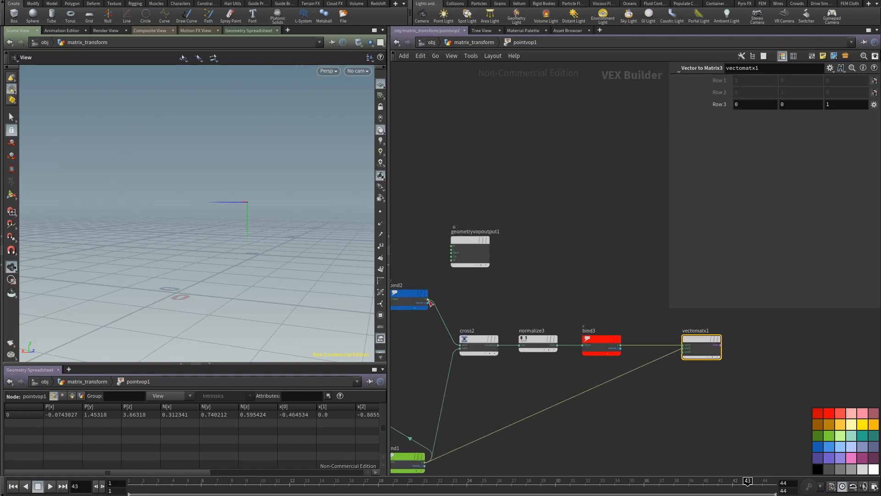
pyautogui.click(684, 351)
# Step: Return the animation to frame 1
pyautogui.moveTo(669, 379); pyautogui.dragTo(466, 352, button='middle')
pyautogui.scroll(5, 465, 351)
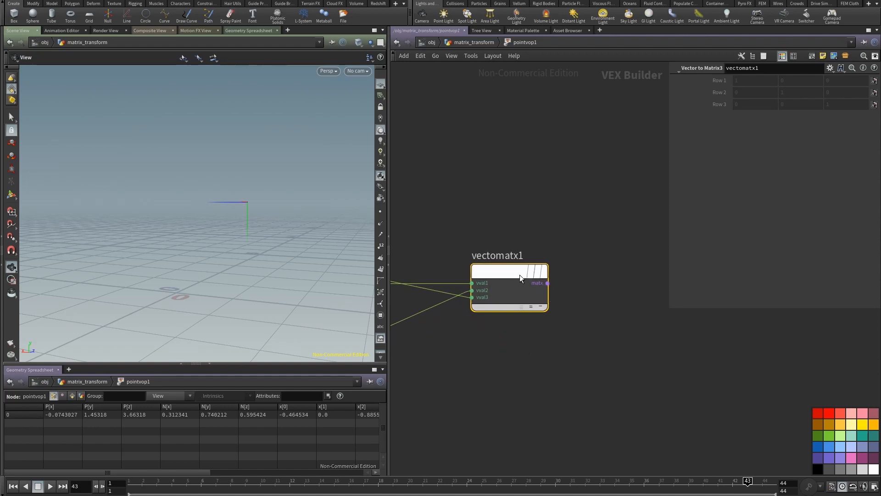
pyautogui.moveTo(504, 276); pyautogui.dragTo(516, 275)
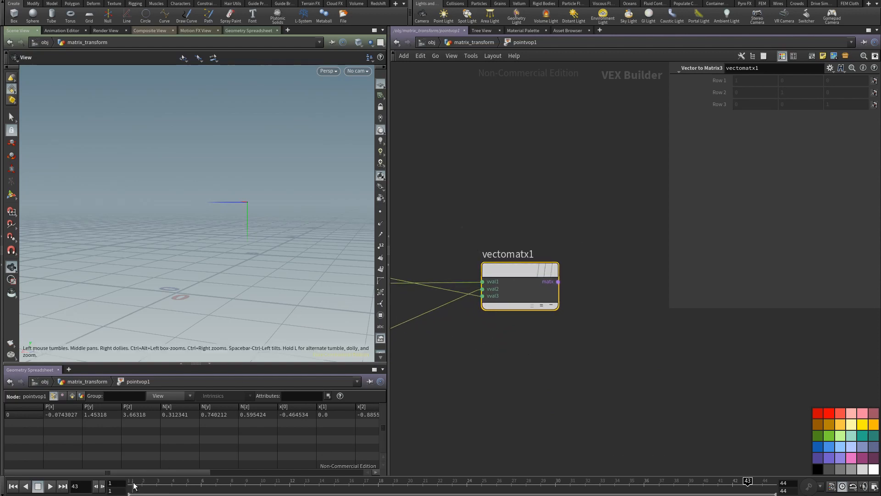
pyautogui.moveTo(134, 486); pyautogui.dragTo(102, 486)
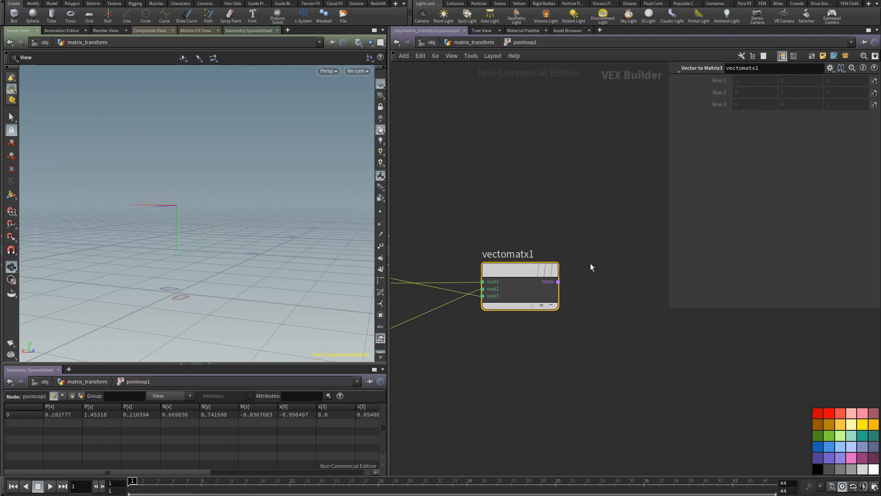
# Step: Add a Matrix3 to Matrix4 node and feed it the matrix output of vectomatx1
pyautogui.moveTo(591, 263); pyautogui.dragTo(535, 254, button='middle')
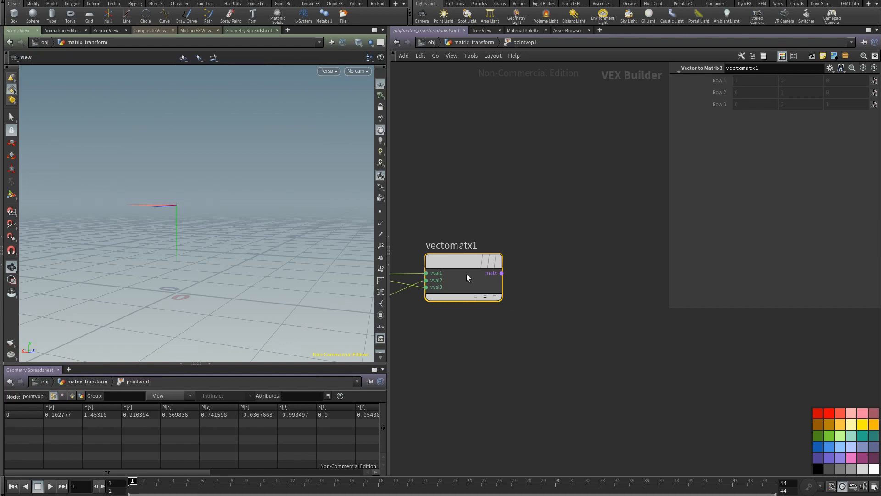
pyautogui.press('Tab')
pyautogui.write('c')
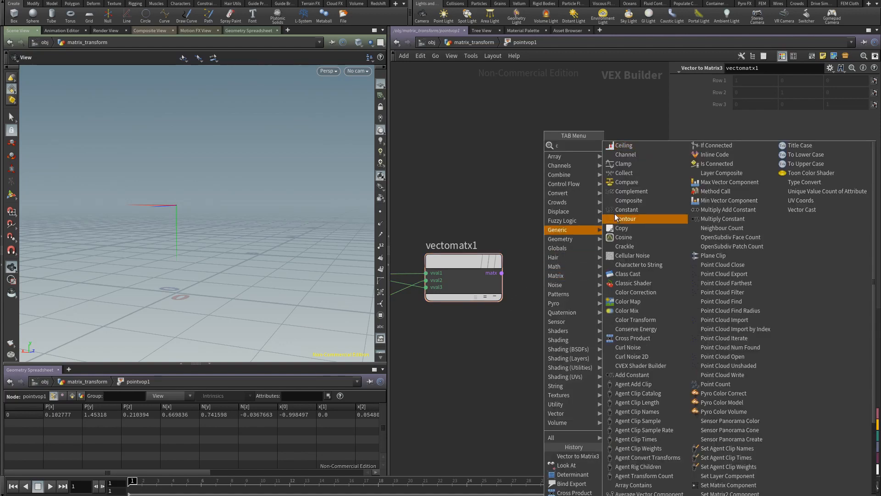
pyautogui.moveTo(575, 195)
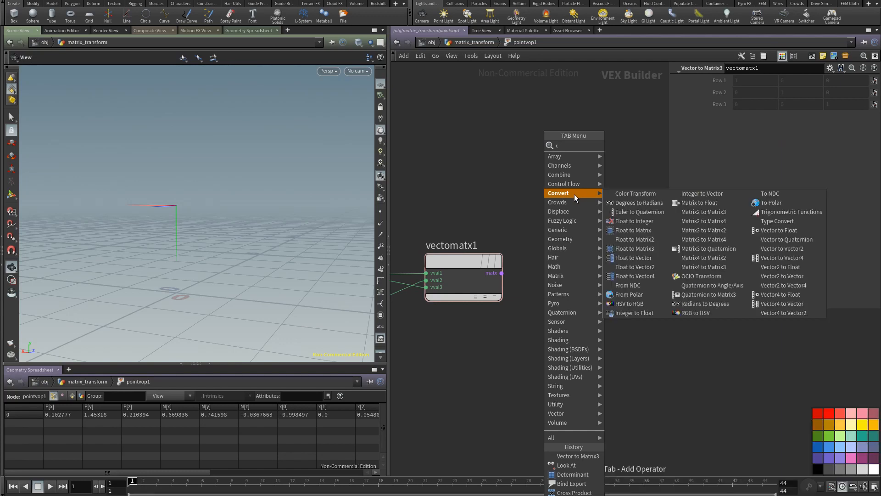
pyautogui.click(709, 240)
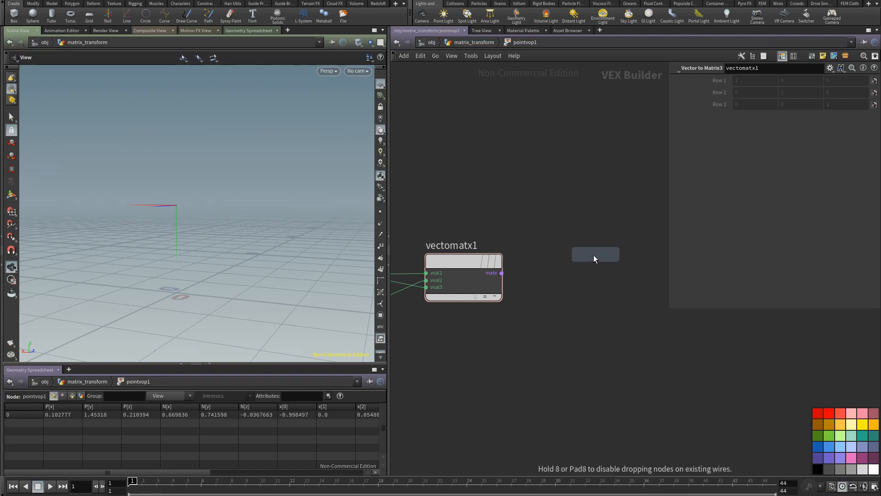
pyautogui.click(583, 271)
pyautogui.moveTo(502, 273); pyautogui.dragTo(587, 263)
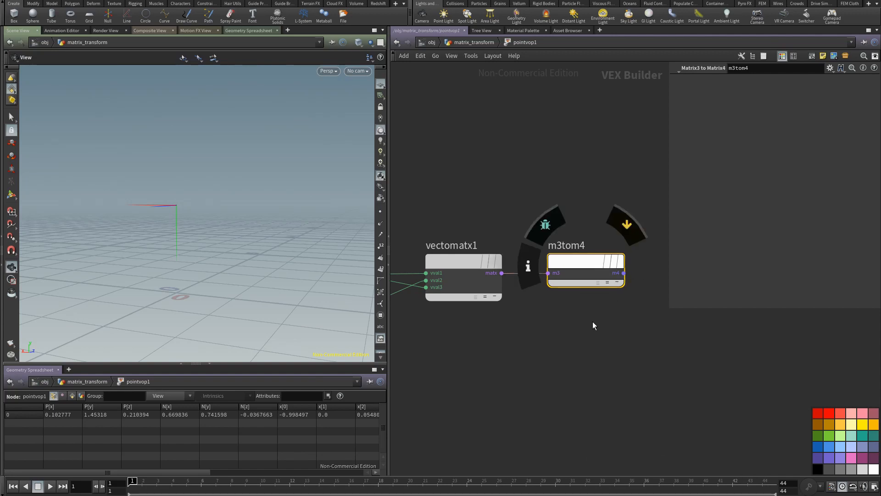
# Step: Add a Determinant node with the 4x4 Matrix signature below m3tom4 and connect the m3tom4 output to it
pyautogui.scroll(-3, 594, 320)
pyautogui.moveTo(559, 334); pyautogui.dragTo(493, 309, button='middle')
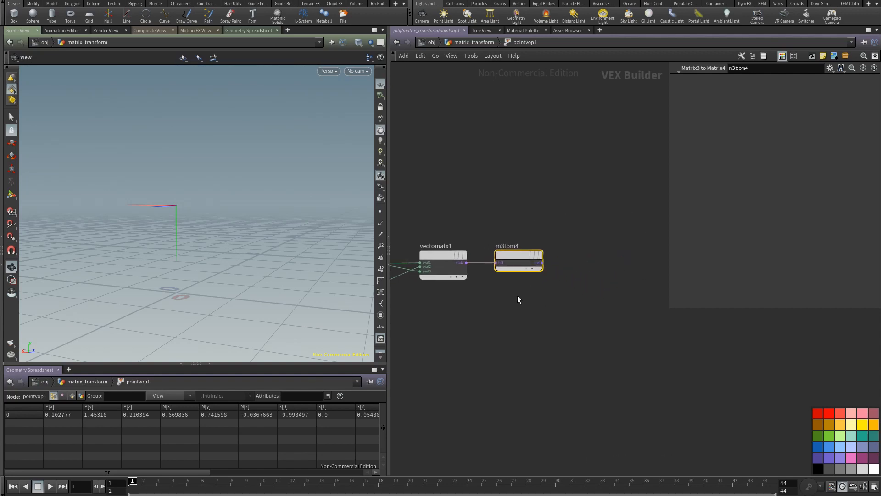
pyautogui.moveTo(510, 299); pyautogui.dragTo(657, 311, button='middle')
pyautogui.scroll(-3, 512, 308)
pyautogui.moveTo(564, 199); pyautogui.dragTo(570, 196)
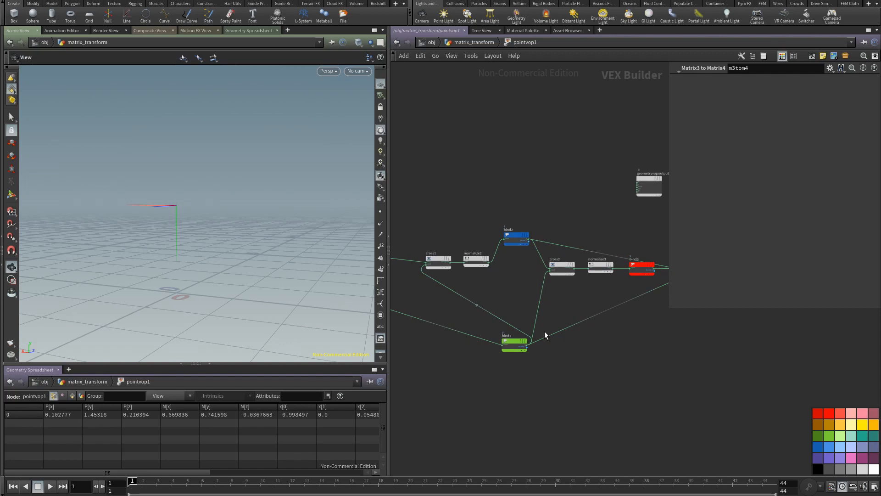
pyautogui.moveTo(547, 333); pyautogui.dragTo(395, 322, button='middle')
pyautogui.moveTo(522, 311); pyautogui.dragTo(402, 329, button='middle')
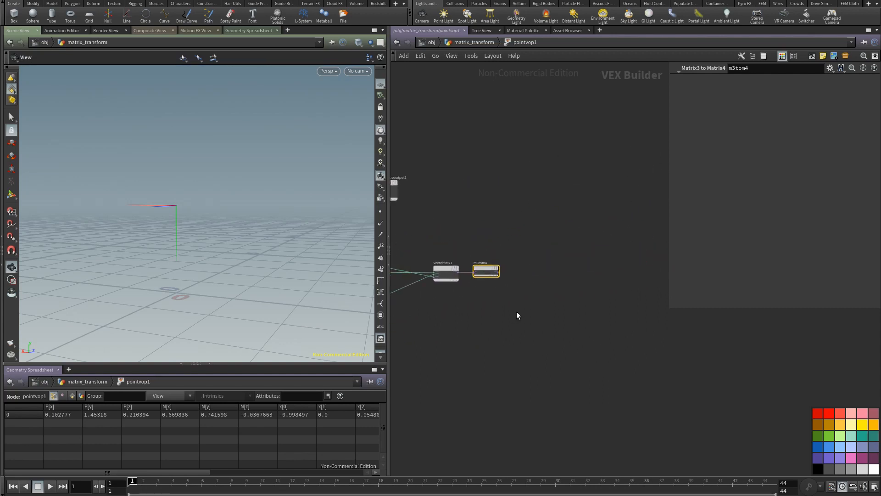
pyautogui.scroll(2, 516, 315)
pyautogui.press('Tab')
pyautogui.write('det')
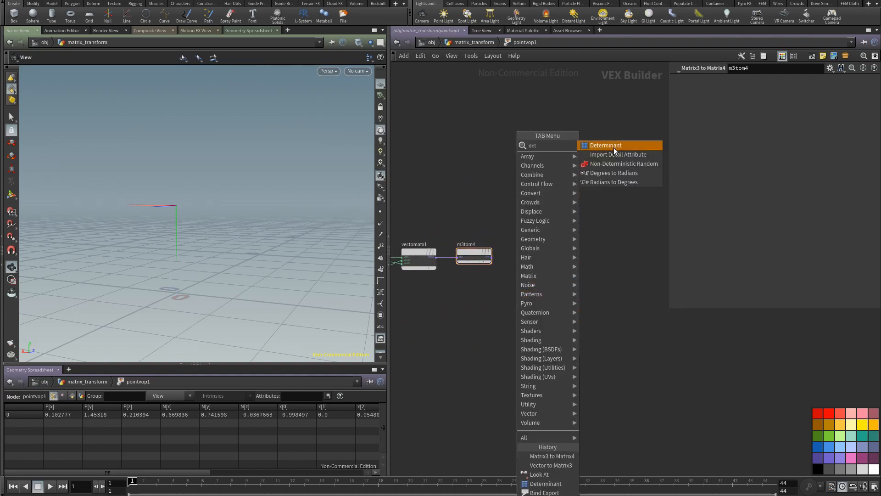
pyautogui.click(615, 147)
pyautogui.click(551, 282)
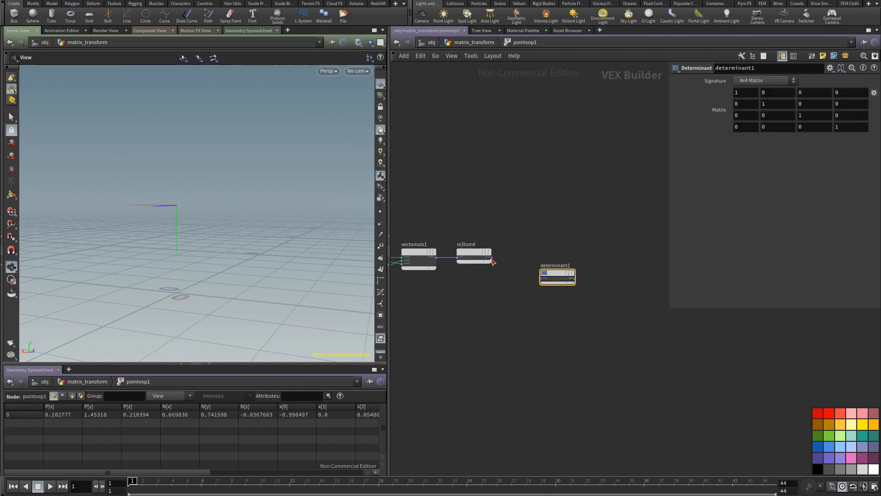
pyautogui.moveTo(492, 261); pyautogui.dragTo(526, 298)
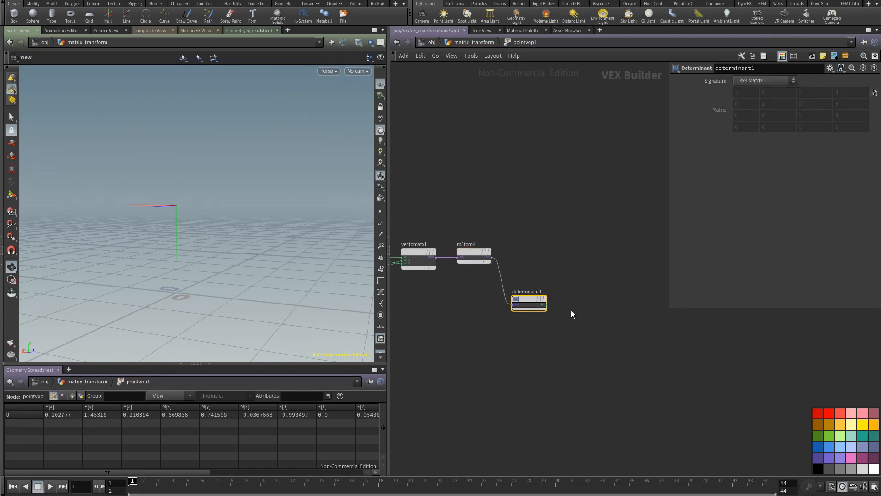
# Step: Add a Bind Export node fed by determinant1 and name the exported attribute det
pyautogui.click(547, 304)
pyautogui.press('Tab')
pyautogui.write('bi')
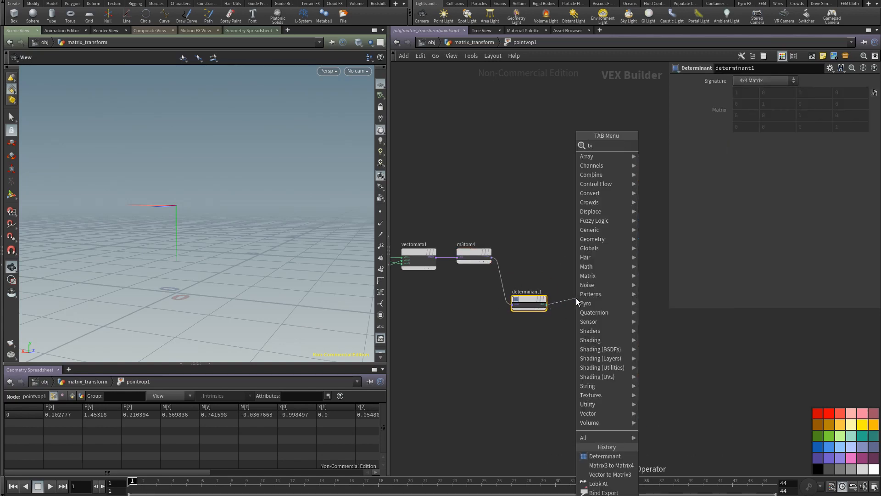
pyautogui.click(662, 156)
pyautogui.click(596, 302)
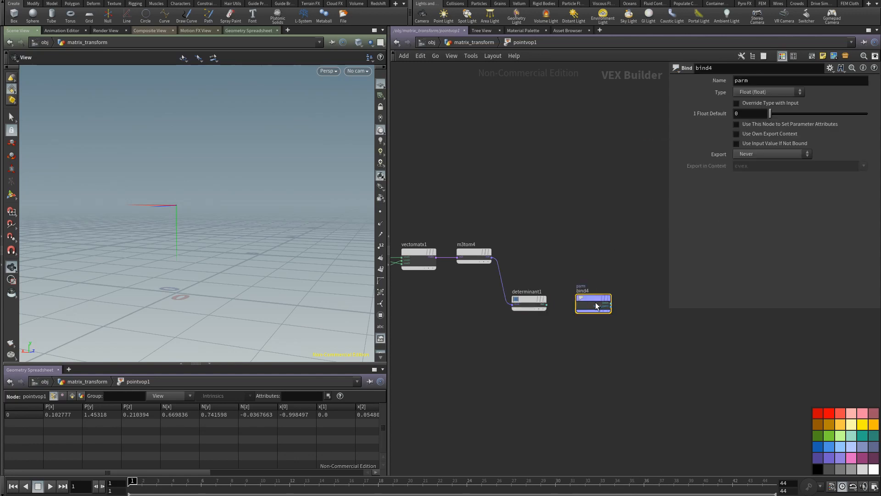
pyautogui.moveTo(596, 302); pyautogui.dragTo(587, 303)
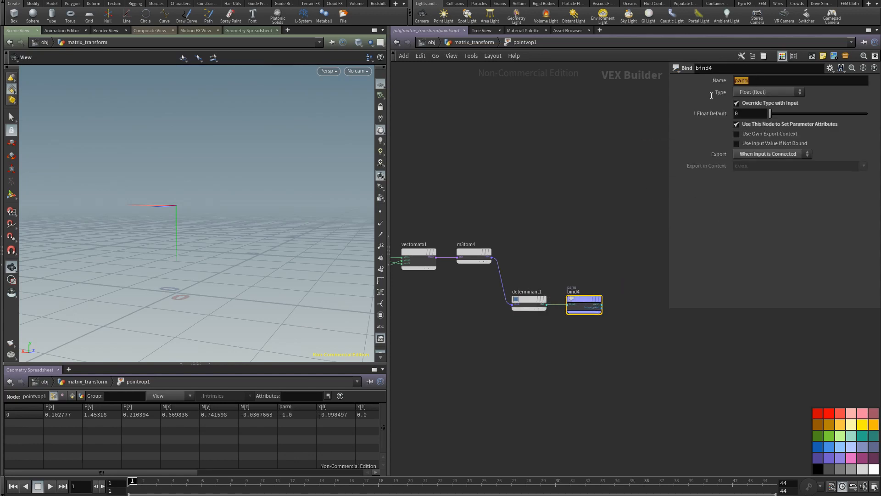
pyautogui.press('Return')
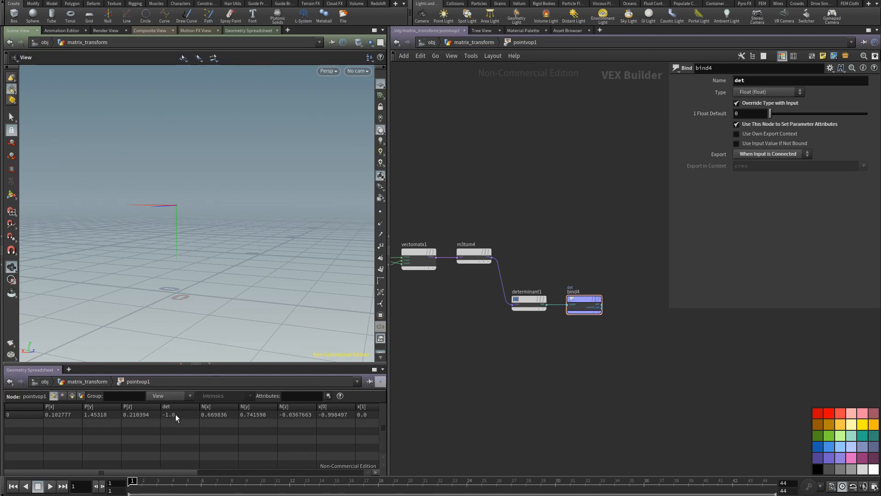
# Step: Swap the two vector inputs of cross2 and move the geometryvopoutput1 node above m3tom4
pyautogui.moveTo(460, 329); pyautogui.dragTo(608, 344, button='middle')
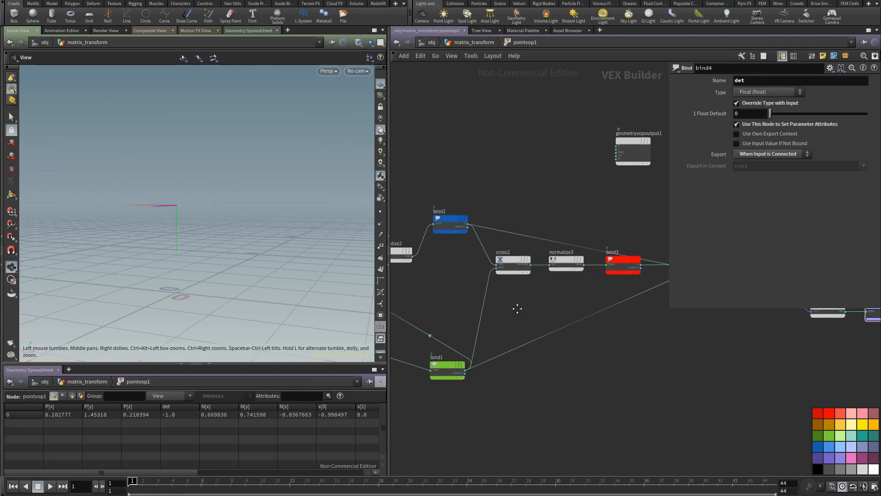
pyautogui.moveTo(516, 309); pyautogui.dragTo(601, 318, button='middle')
pyautogui.click(603, 266)
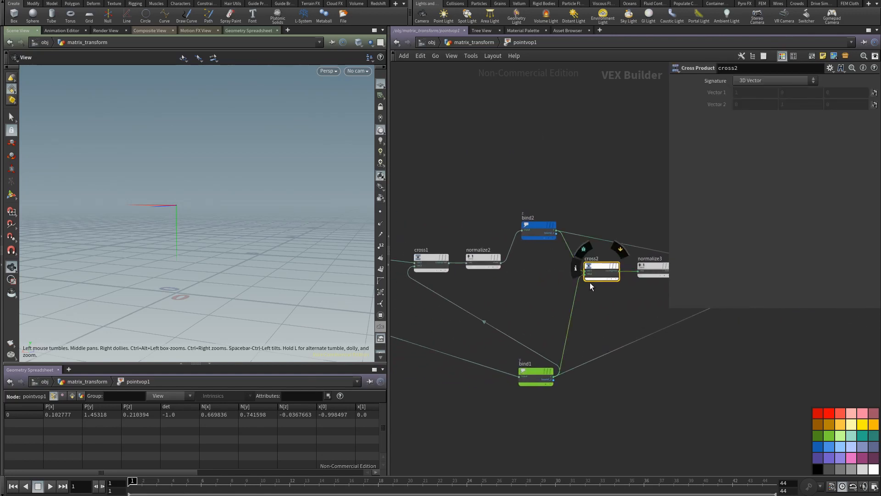
pyautogui.hotkey('shift', 'r')
pyautogui.moveTo(599, 309); pyautogui.dragTo(533, 289, button='middle')
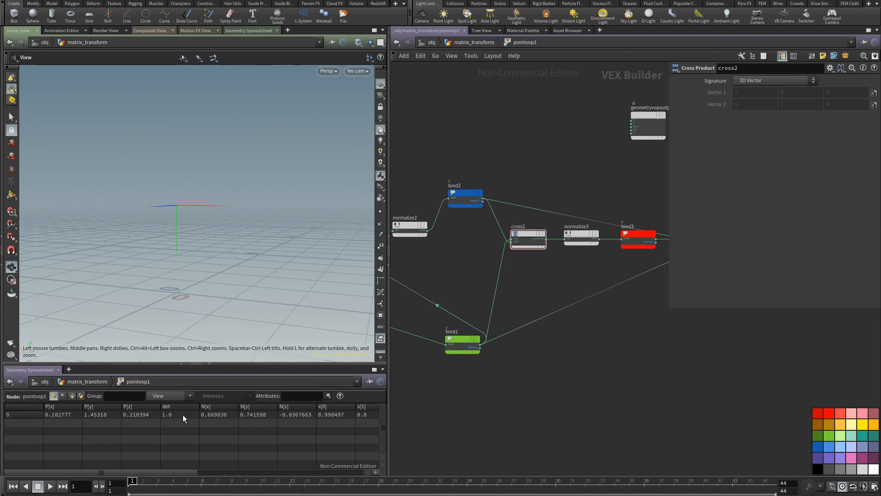
pyautogui.moveTo(430, 209); pyautogui.dragTo(592, 178)
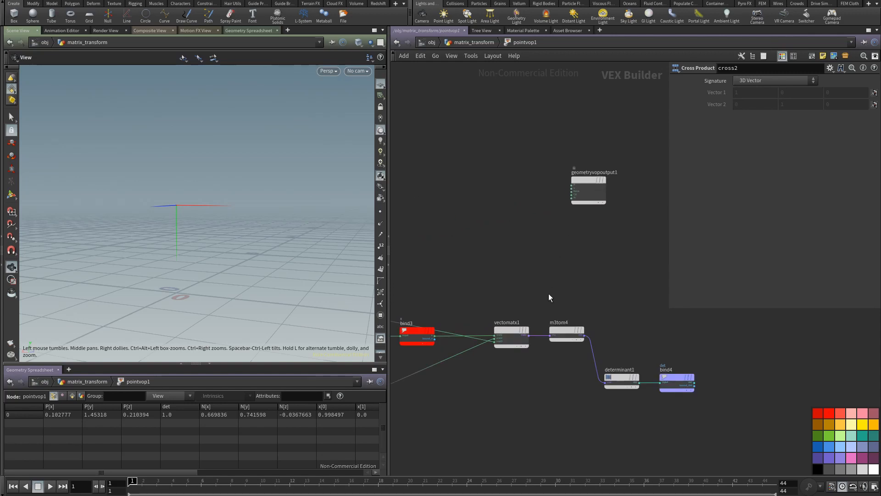
# Step: Add a Translate node to the VOP network and feed the point position into its translate input
pyautogui.moveTo(506, 268); pyautogui.dragTo(638, 293, button='middle')
pyautogui.moveTo(516, 277); pyautogui.dragTo(671, 299, button='middle')
pyautogui.moveTo(548, 287); pyautogui.dragTo(607, 293, button='middle')
pyautogui.press('Tab')
pyautogui.write('tr')
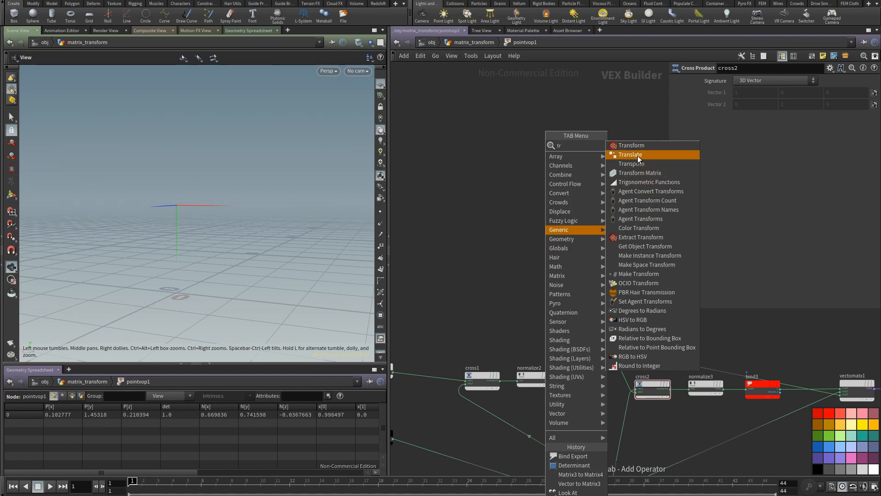
pyautogui.click(638, 156)
pyautogui.click(590, 239)
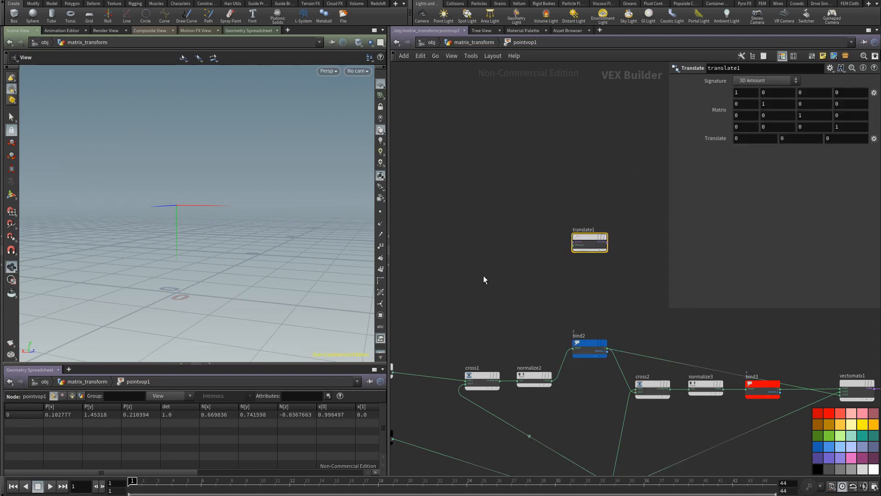
pyautogui.moveTo(483, 275); pyautogui.dragTo(458, 315, button='middle')
pyautogui.click(445, 334)
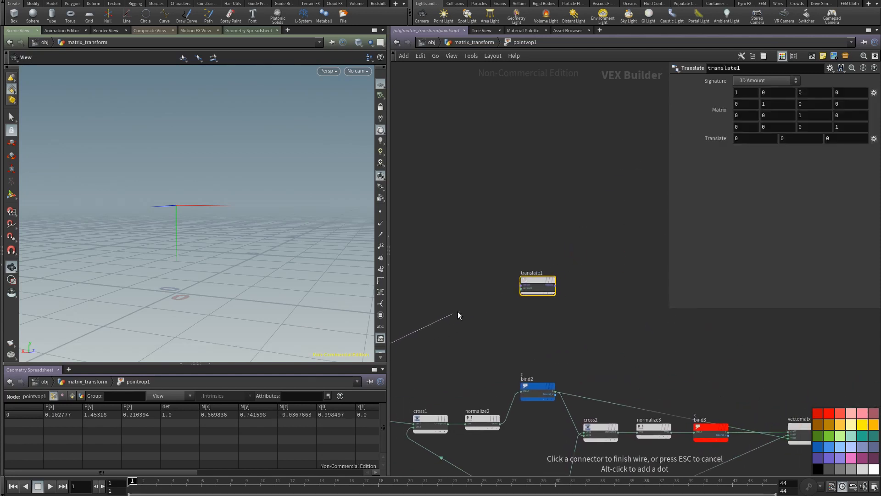
pyautogui.click(521, 288)
# Step: Move translate1 along the network so it sits just above m3tom4
pyautogui.moveTo(538, 281); pyautogui.dragTo(628, 277)
pyautogui.moveTo(604, 322); pyautogui.dragTo(411, 320, button='middle')
pyautogui.moveTo(439, 277); pyautogui.dragTo(622, 292)
pyautogui.moveTo(611, 326); pyautogui.dragTo(477, 269, button='middle')
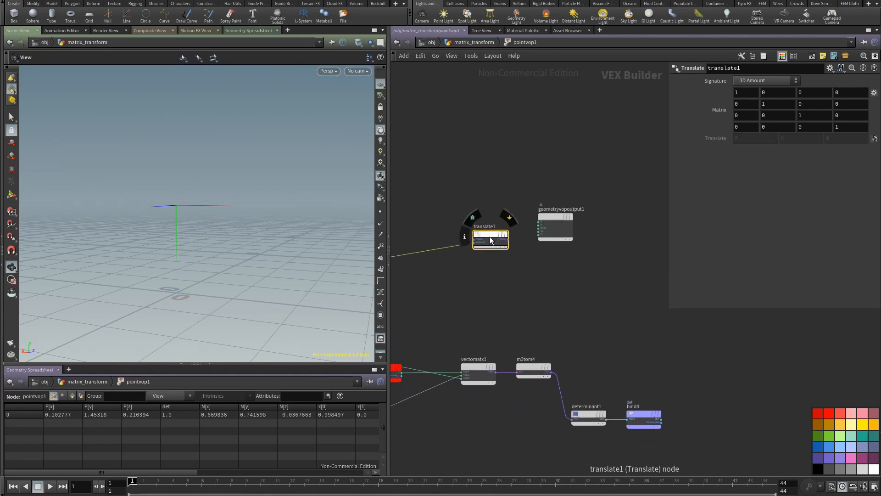
pyautogui.moveTo(489, 236); pyautogui.dragTo(521, 288)
# Step: Add a Multiply node after m3tom4 and connect m3tom4 as its first input and translate1 as its second
pyautogui.press('Tab')
pyautogui.write('mu')
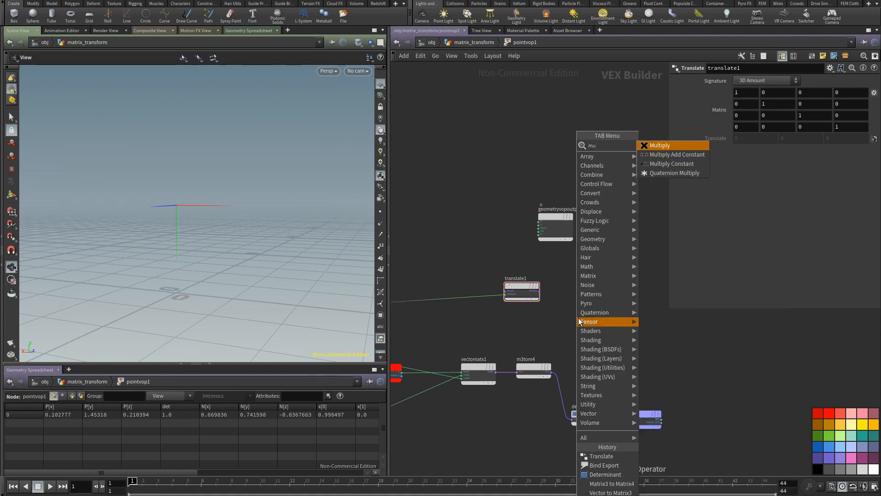
pyautogui.click(664, 146)
pyautogui.click(590, 304)
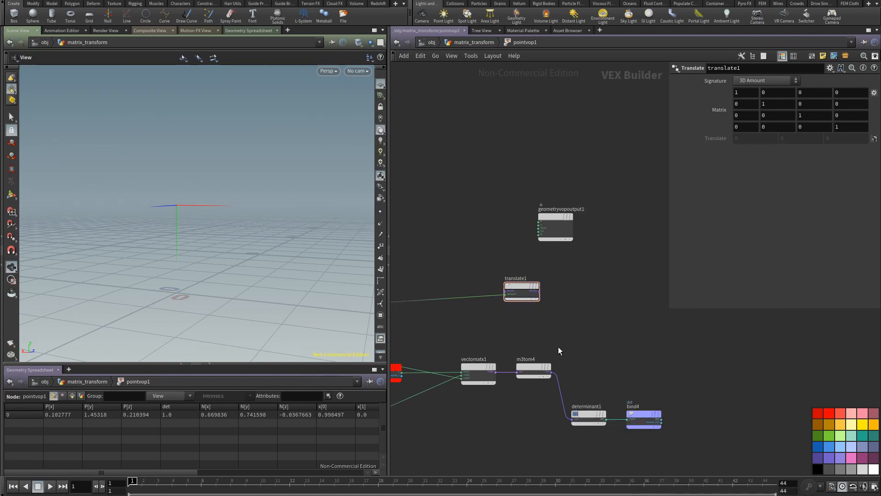
pyautogui.moveTo(552, 373); pyautogui.dragTo(590, 320)
pyautogui.moveTo(540, 291); pyautogui.dragTo(573, 323)
pyautogui.moveTo(609, 344); pyautogui.dragTo(545, 331, button='middle')
# Step: Add a Bind node fed by the output of multiply1
pyautogui.click(533, 318)
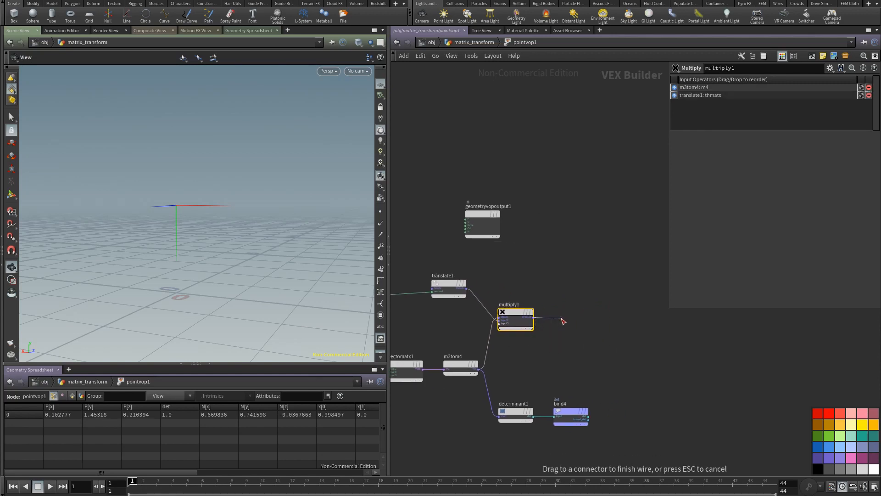
pyautogui.click(560, 318)
pyautogui.write('bind')
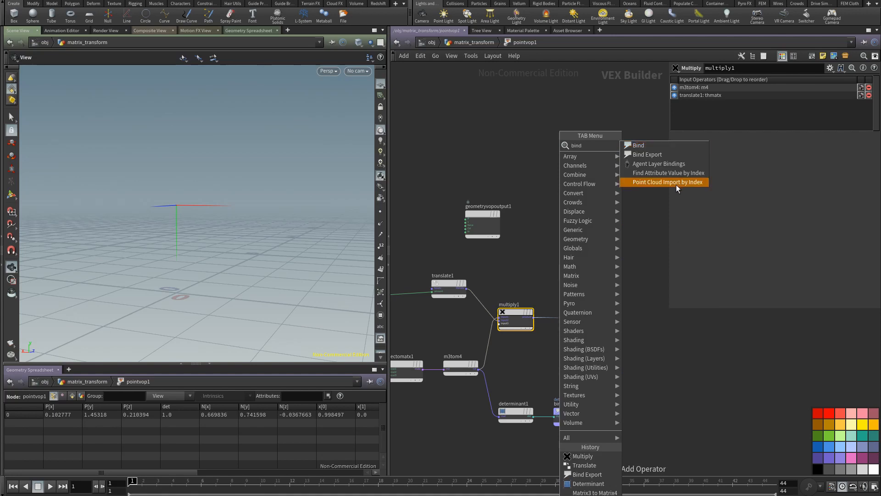
pyautogui.click(638, 145)
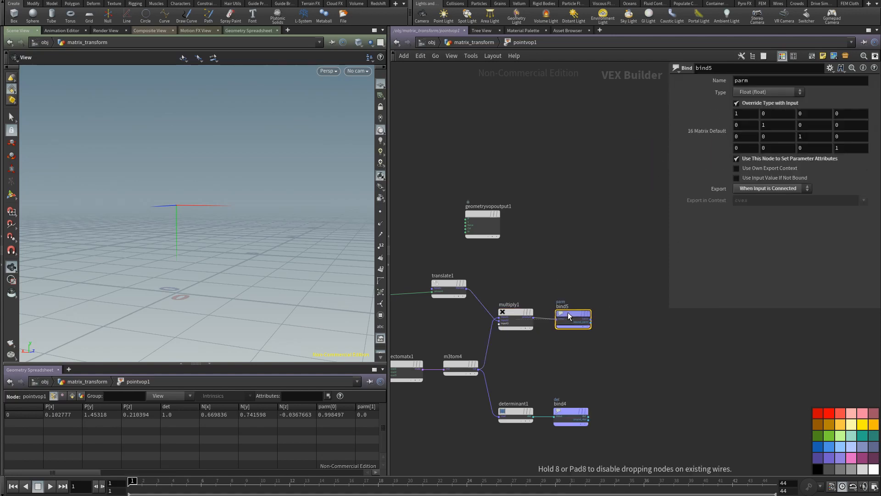
# Step: Set the new Bind node's type to 16 Floats (matrix) and name its attribute mymatrix
pyautogui.doubleClick(750, 80)
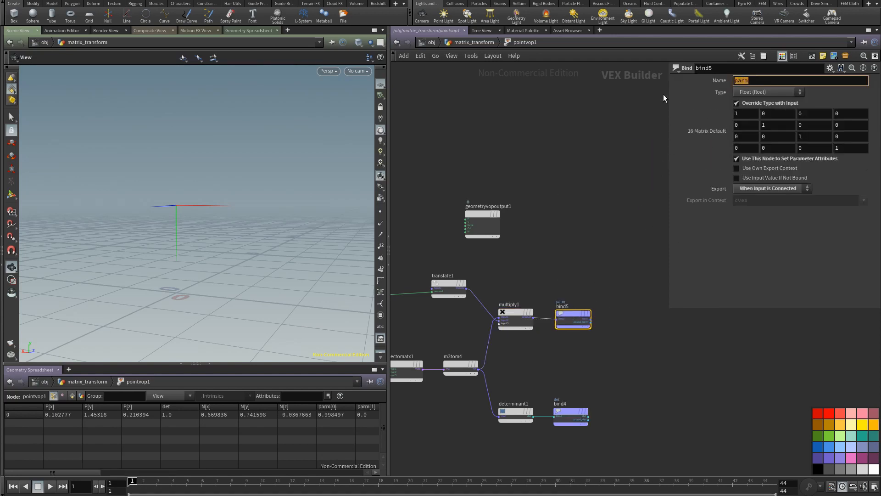
pyautogui.click(755, 92)
pyautogui.click(759, 230)
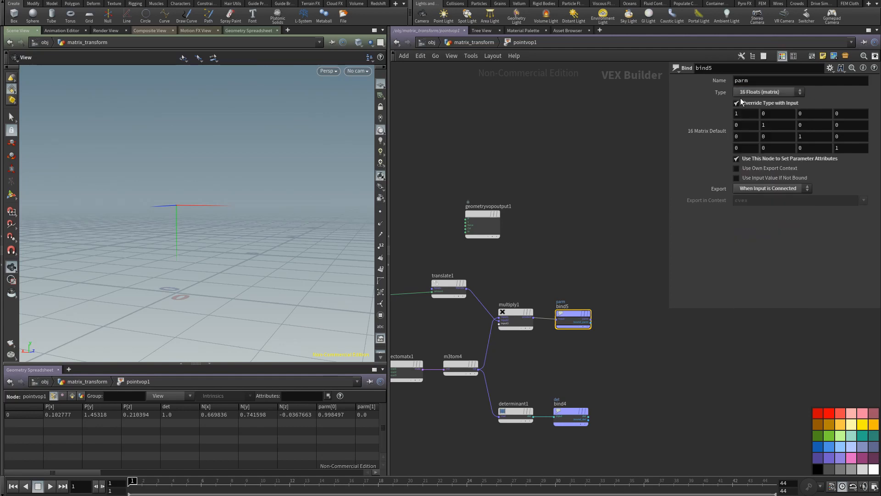
pyautogui.doubleClick(757, 82)
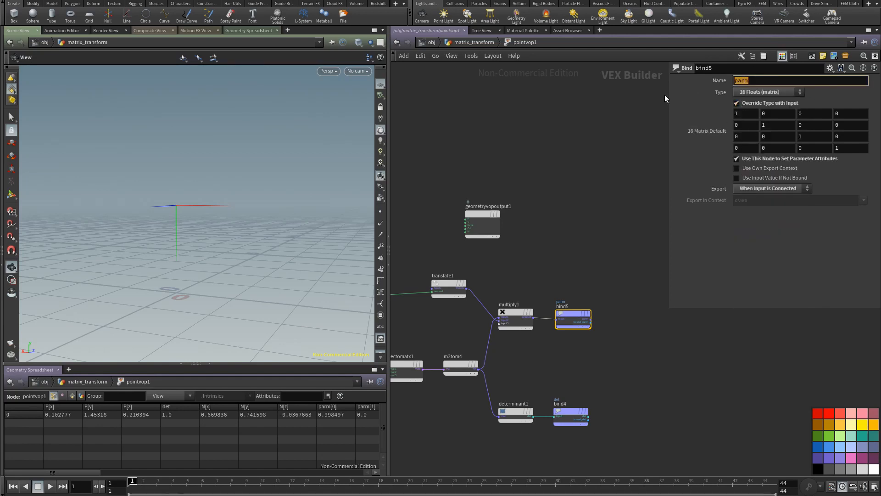
pyautogui.write('mymatrix')
pyautogui.press('Return')
# Step: Return to the matrix_transform network, colour the blast1 node red and space blast1 and pointvop1 evenly below facet1
pyautogui.moveTo(571, 277); pyautogui.dragTo(569, 220, button='middle')
pyautogui.moveTo(572, 254)
pyautogui.mouseDown()
pyautogui.moveTo(563, 252)
pyautogui.moveTo(571, 257)
pyautogui.mouseUp()
pyautogui.click(488, 43)
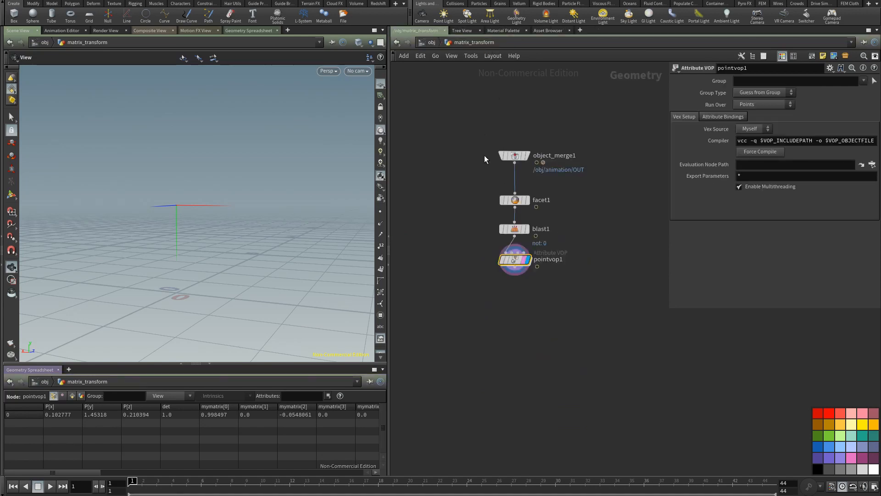
pyautogui.click(518, 230)
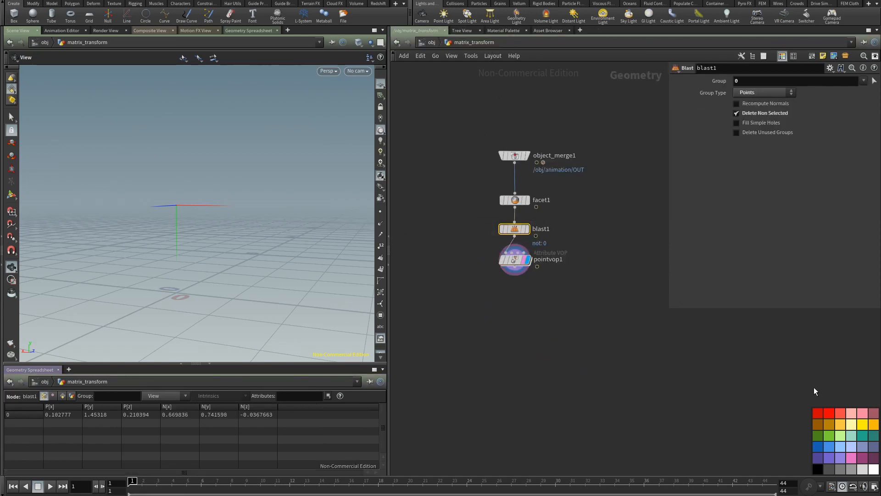
pyautogui.click(817, 413)
pyautogui.moveTo(518, 261); pyautogui.dragTo(513, 295)
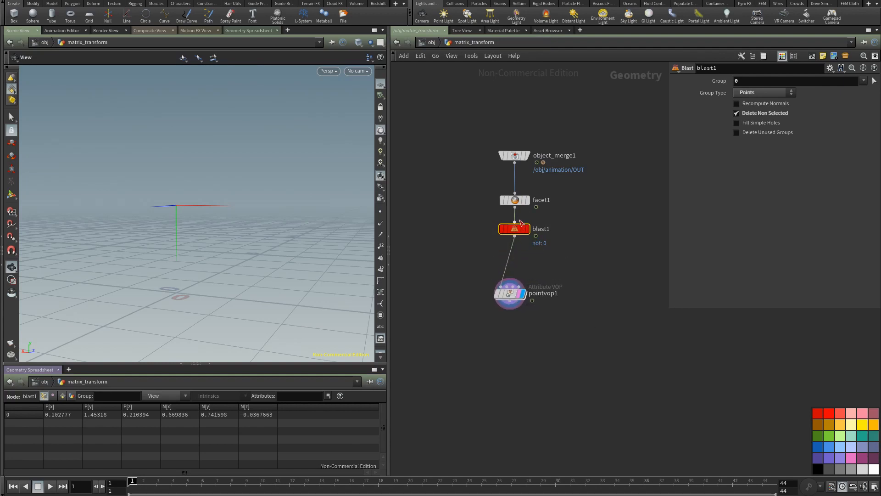
pyautogui.moveTo(512, 232); pyautogui.dragTo(512, 238)
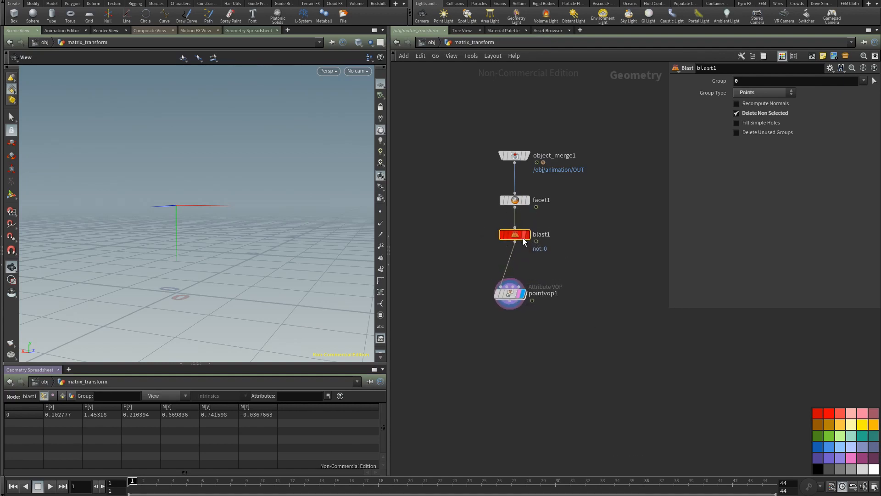
pyautogui.moveTo(511, 289); pyautogui.dragTo(516, 263)
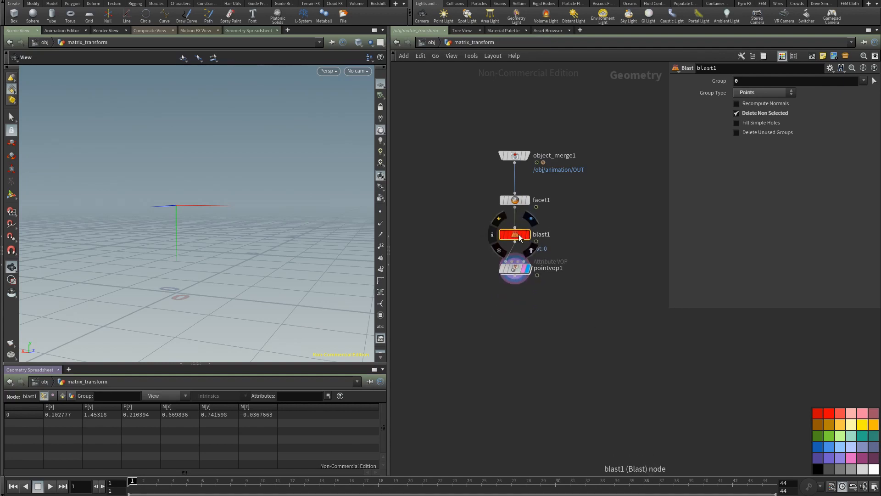
# Step: Bypass blast1 and examine the axis vectors on all points of the character
pyautogui.click(498, 217)
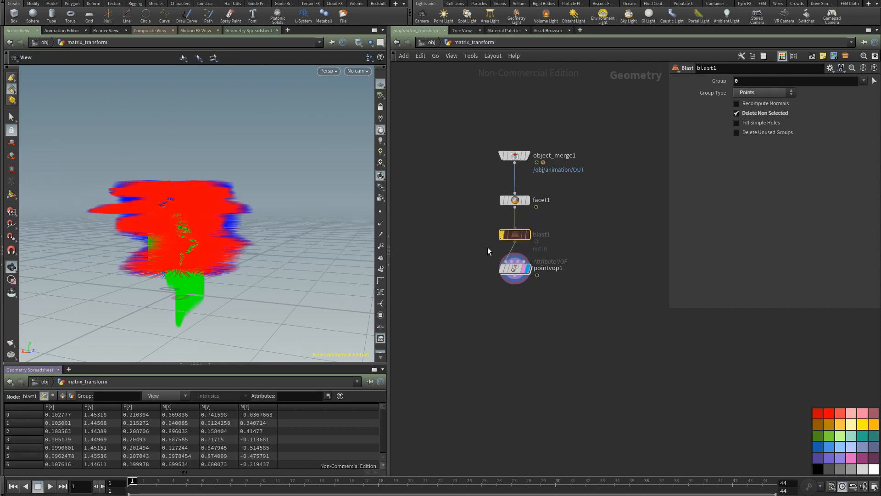
pyautogui.moveTo(239, 239); pyautogui.dragTo(262, 264)
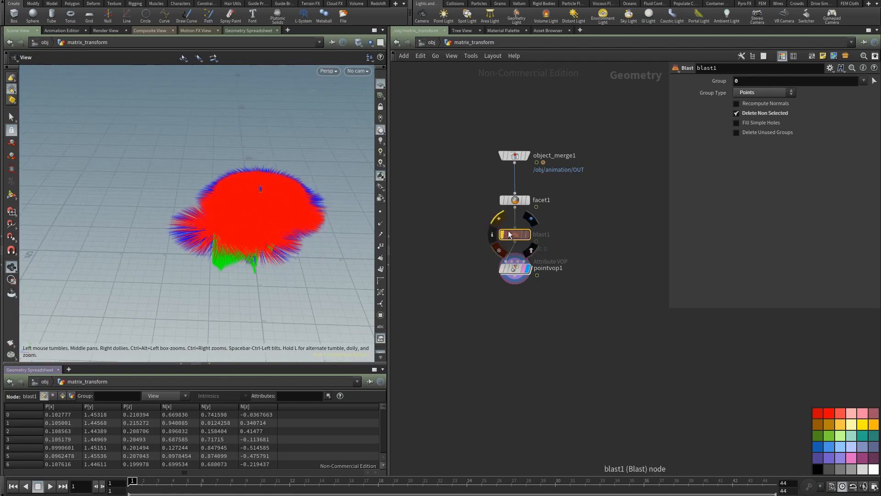
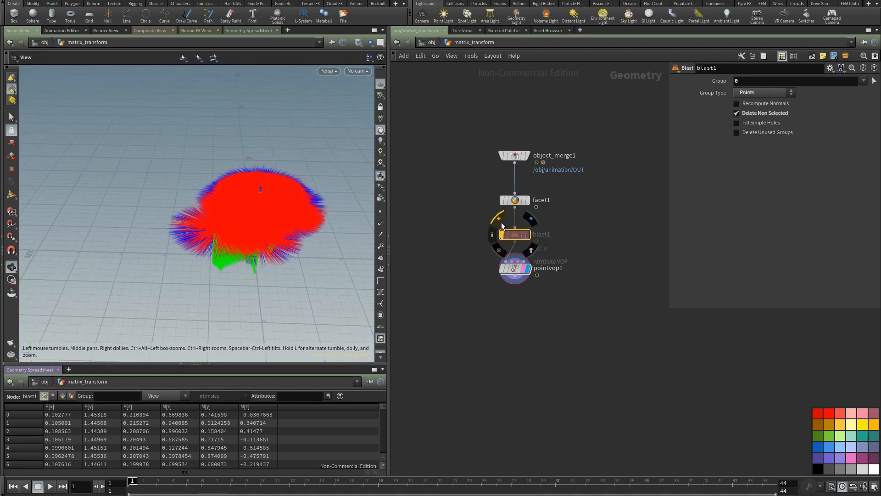
# Step: Hide the axis vectors and re-enable blast1 so that only point 0 reaches pointvop1
pyautogui.click(382, 351)
pyautogui.click(497, 220)
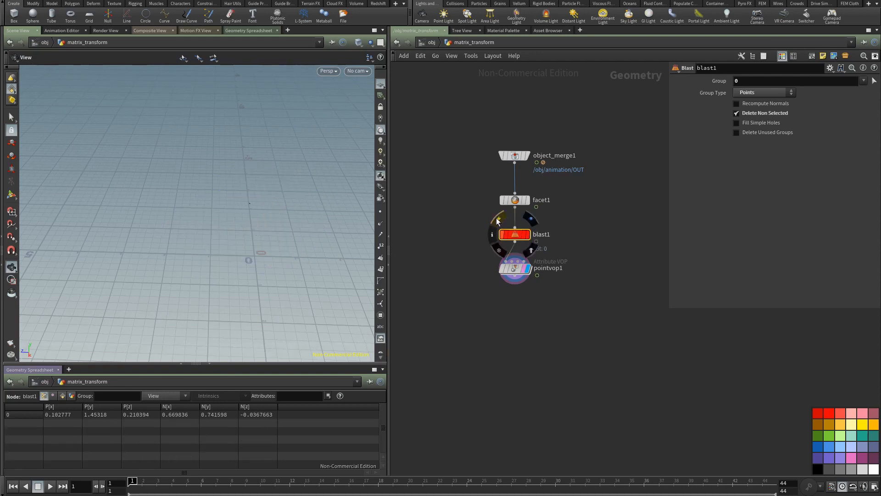
pyautogui.click(513, 270)
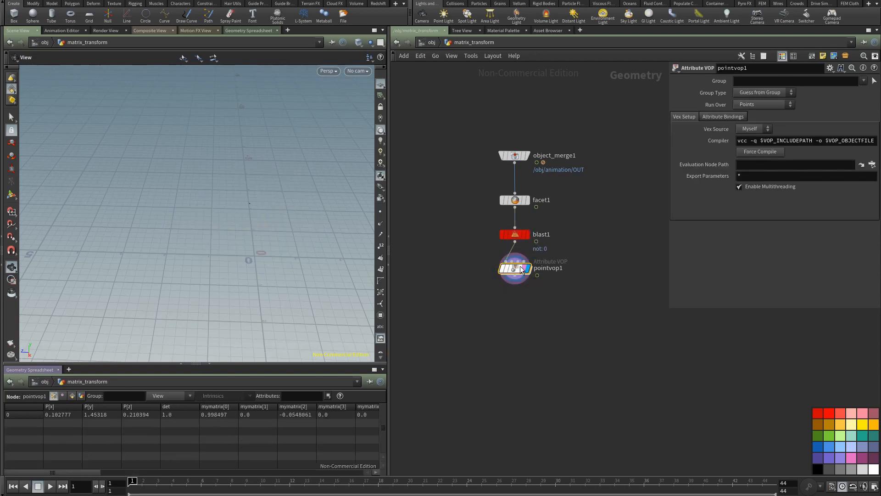
# Step: Move object_merge1 and facet1 together to the left of the blast1 and pointvop1 branch
pyautogui.moveTo(460, 272)
pyautogui.mouseDown(button='middle')
pyautogui.moveTo(428, 266)
pyautogui.moveTo(454, 259)
pyautogui.mouseUp(button='middle')
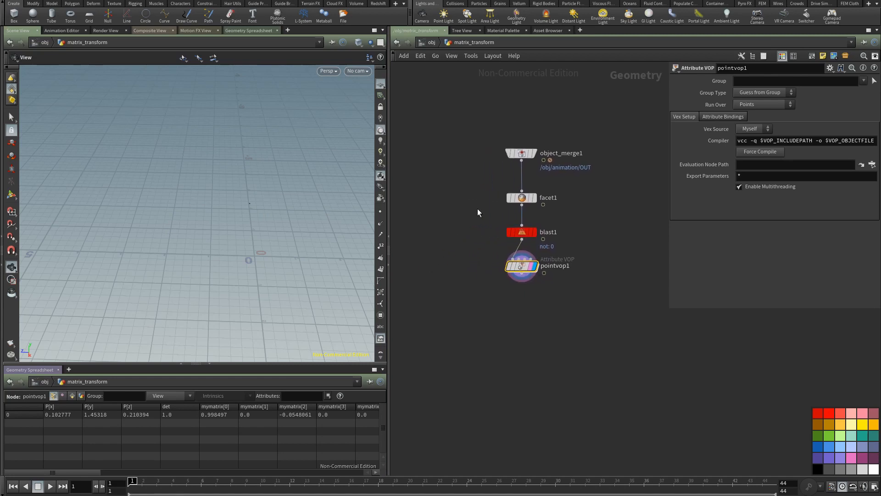
pyautogui.moveTo(458, 122); pyautogui.dragTo(475, 202)
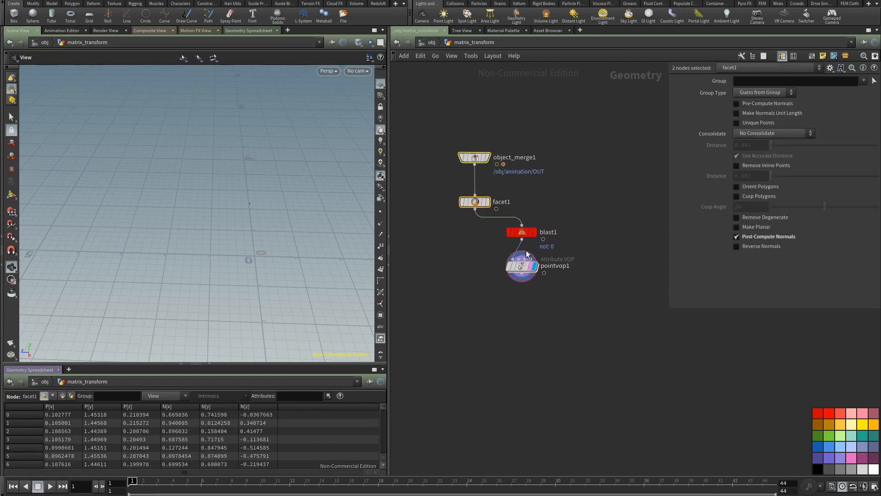
# Step: Rename pointvop1 as attr_mymatrix and colour the node yellow
pyautogui.moveTo(526, 272)
pyautogui.click(569, 267)
pyautogui.moveTo(572, 267); pyautogui.dragTo(462, 271)
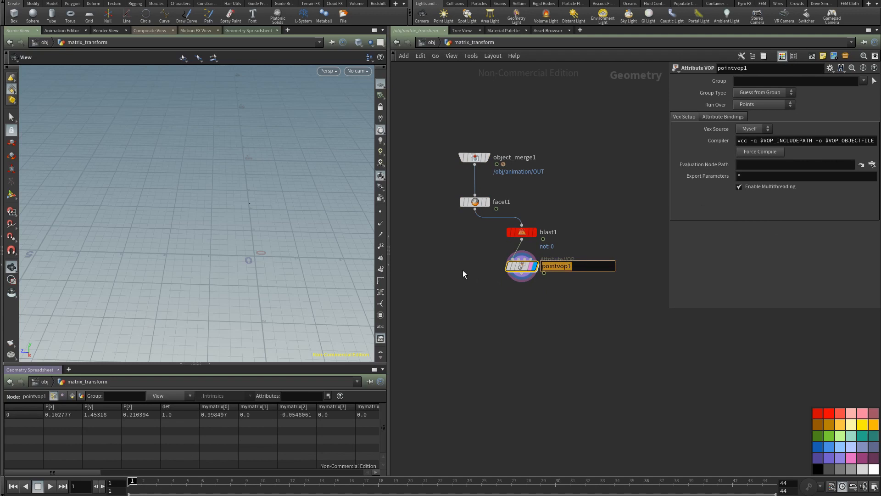
pyautogui.write('mymatrix')
pyautogui.press('Home')
pyautogui.write('attr_')
pyautogui.press('Return')
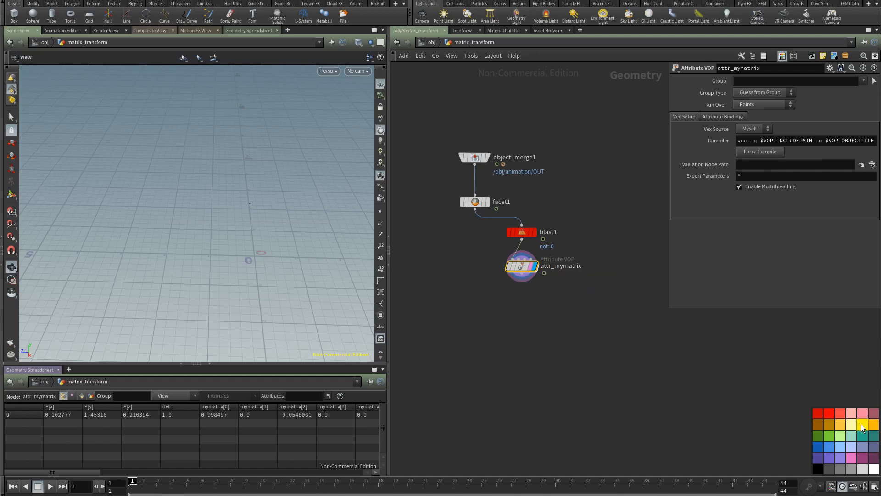
pyautogui.moveTo(539, 312); pyautogui.dragTo(533, 304, button='middle')
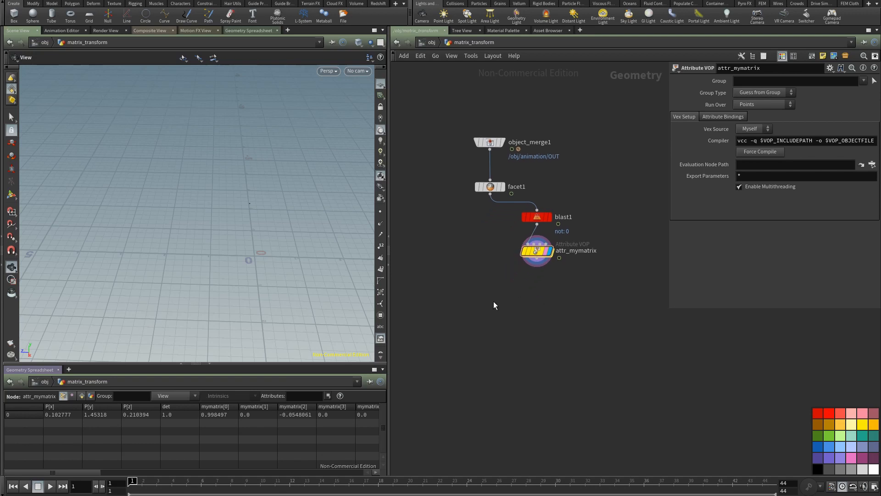
# Step: Add a Point VOP, wire facet1 into its first input and attr_mymatrix into its second, and display it
pyautogui.click(502, 187)
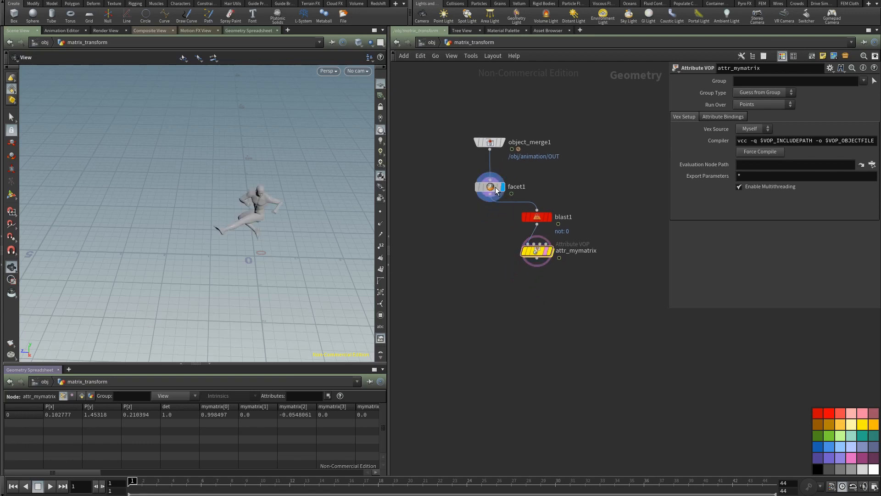
pyautogui.moveTo(261, 229); pyautogui.dragTo(292, 222)
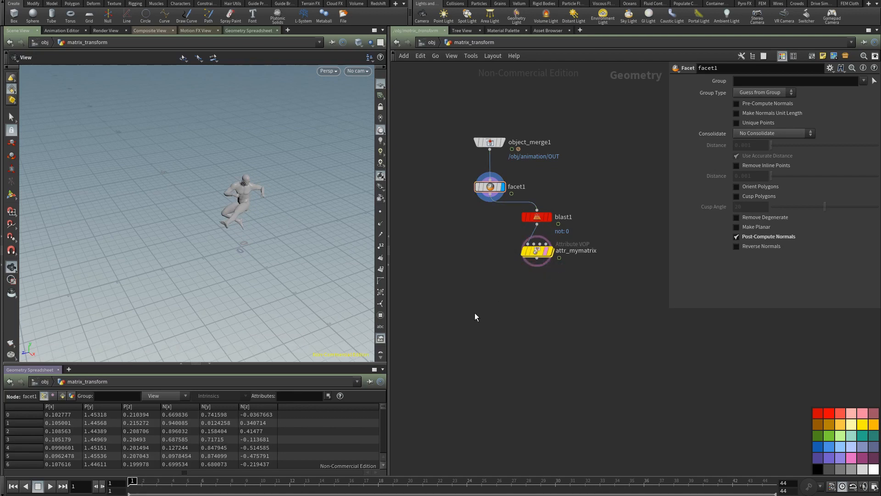
pyautogui.press('Tab')
pyautogui.write('poi')
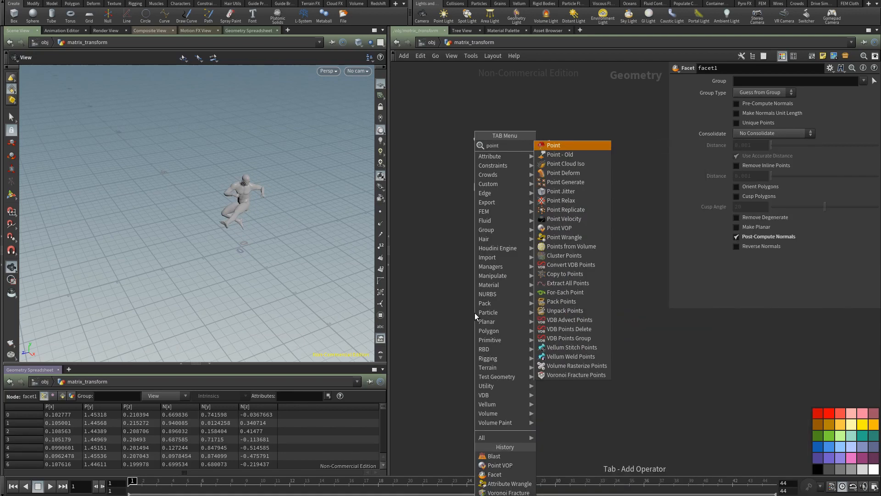
pyautogui.click(571, 228)
pyautogui.click(499, 302)
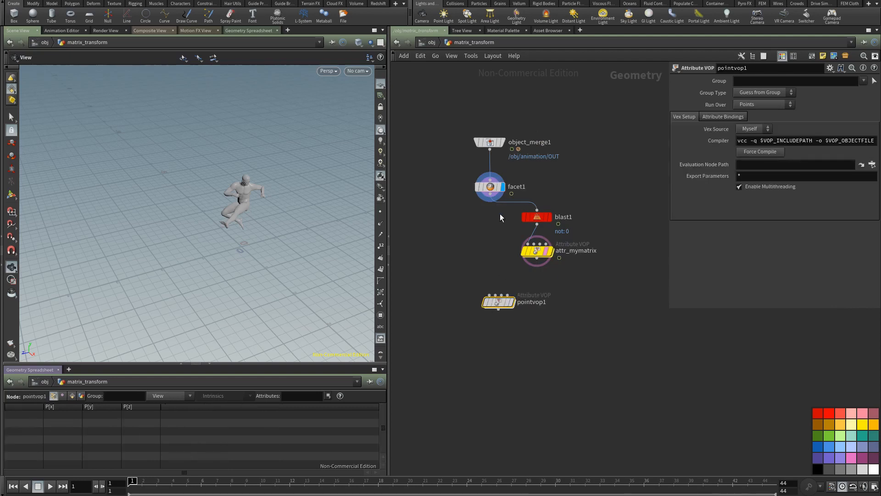
pyautogui.moveTo(490, 198); pyautogui.dragTo(538, 263)
pyautogui.click(512, 303)
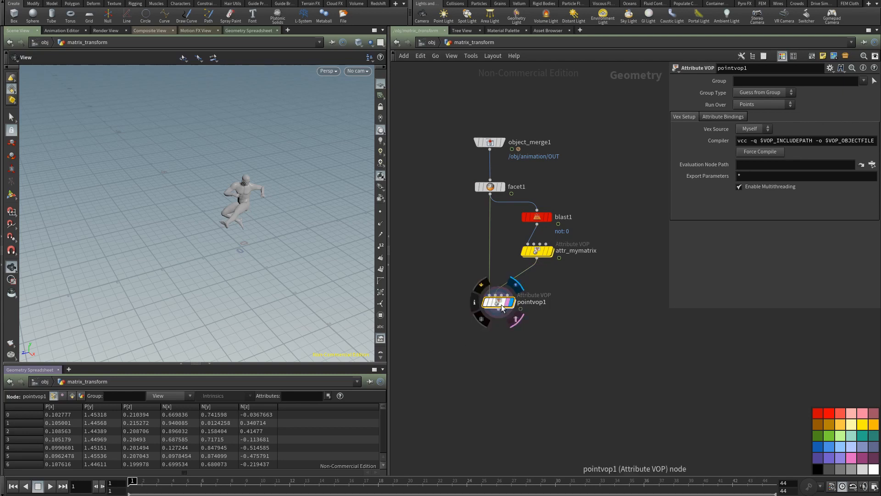
# Step: Enter the new pointvop1 network and add an Import Point Attribute node
pyautogui.doubleClick(501, 304)
pyautogui.press('h')
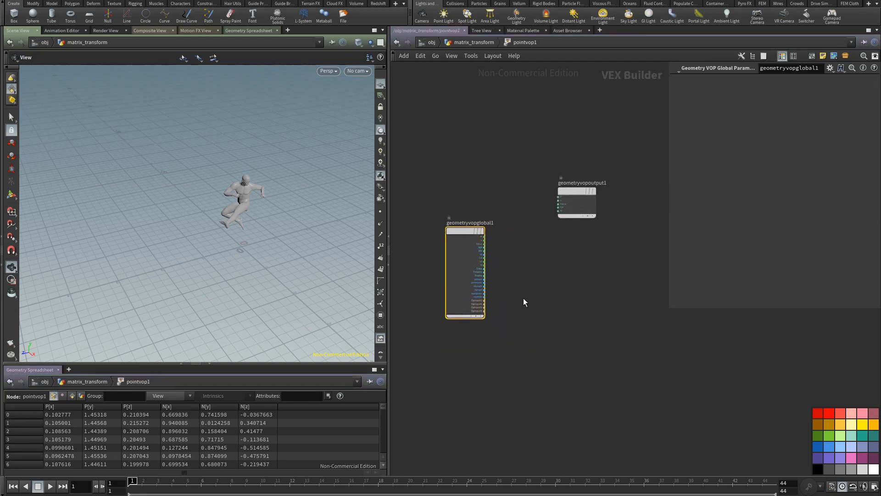
pyautogui.click(525, 302)
pyautogui.press('Tab')
pyautogui.write('impor')
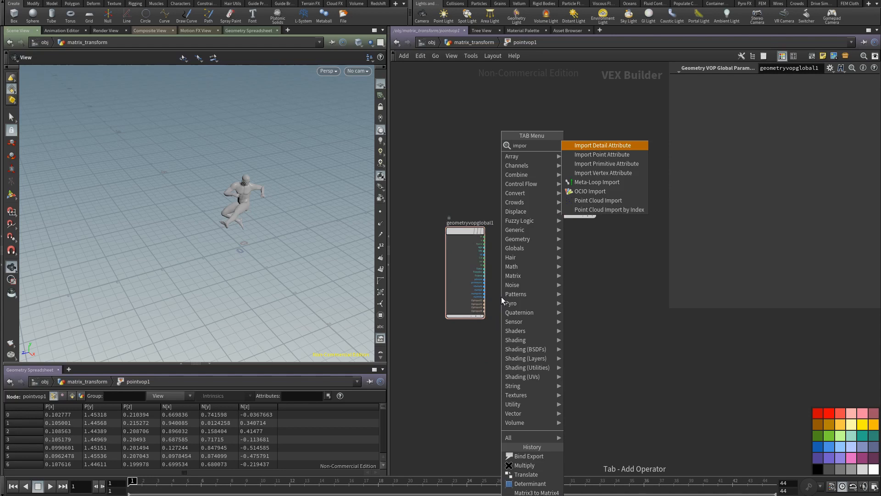
pyautogui.write('t')
pyautogui.click(593, 154)
pyautogui.click(544, 321)
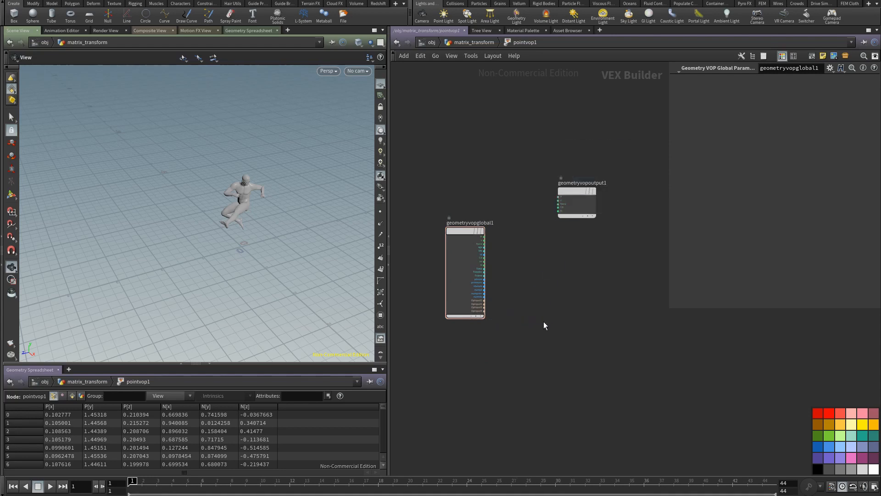
# Step: Create a Constant node feeding the ptnum input of importpoint1
pyautogui.scroll(2, 515, 355)
pyautogui.rightClick(549, 319)
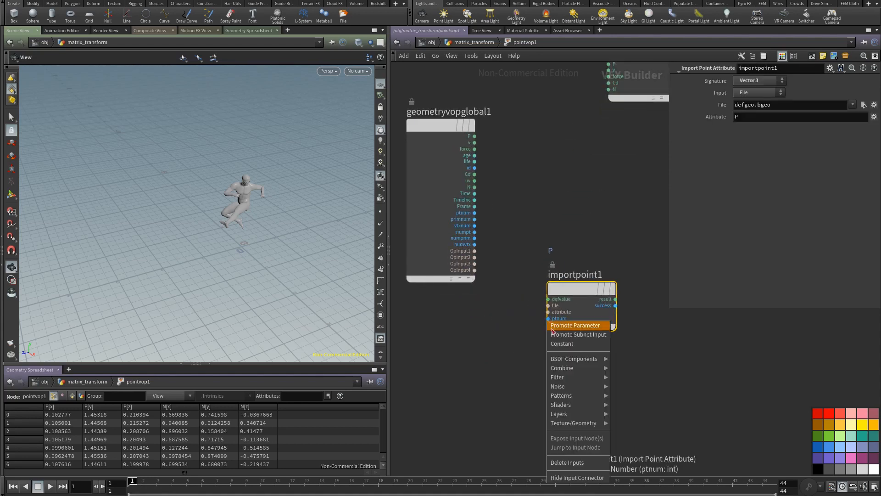
pyautogui.click(555, 344)
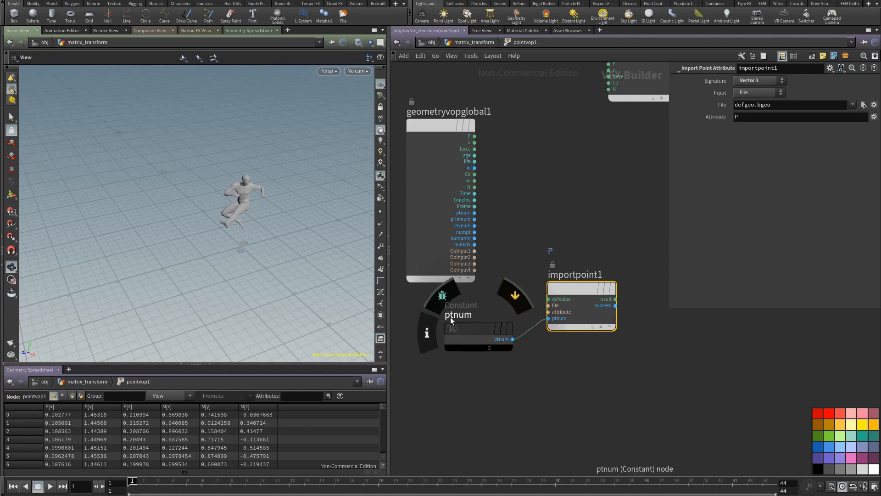
# Step: Set importpoint1's signature to Matrix 4 and its attribute to mymatrix
pyautogui.moveTo(571, 217); pyautogui.dragTo(471, 273, button='middle')
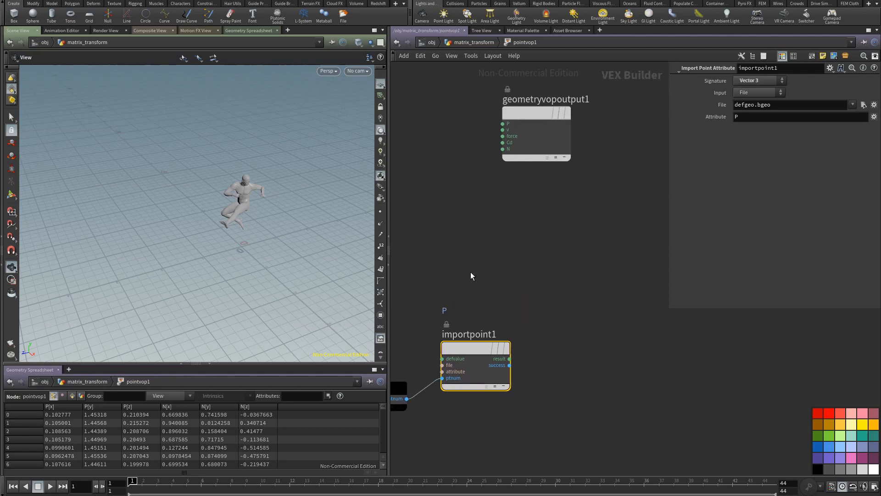
pyautogui.click(753, 81)
pyautogui.click(755, 161)
pyautogui.write('my')
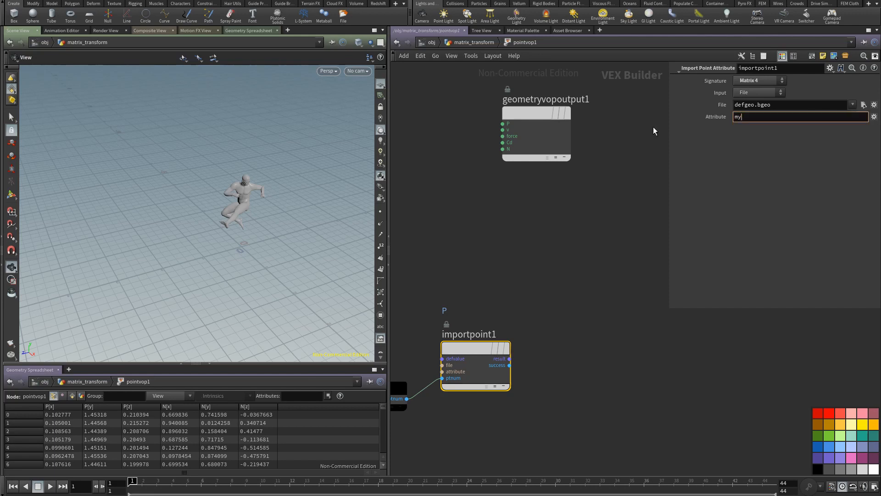
pyautogui.write('matrix')
pyautogui.press('Return')
# Step: Use a Multiply node to multiply the global P by importpoint1's result and feed the product into the output's P
pyautogui.moveTo(479, 223); pyautogui.dragTo(522, 224, button='middle')
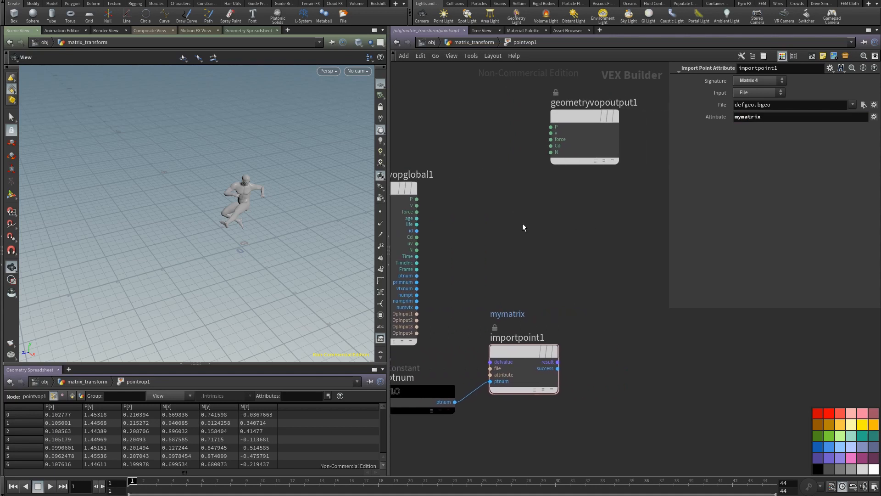
pyautogui.moveTo(417, 199); pyautogui.dragTo(667, 181)
pyautogui.press('Tab')
pyautogui.write('mul')
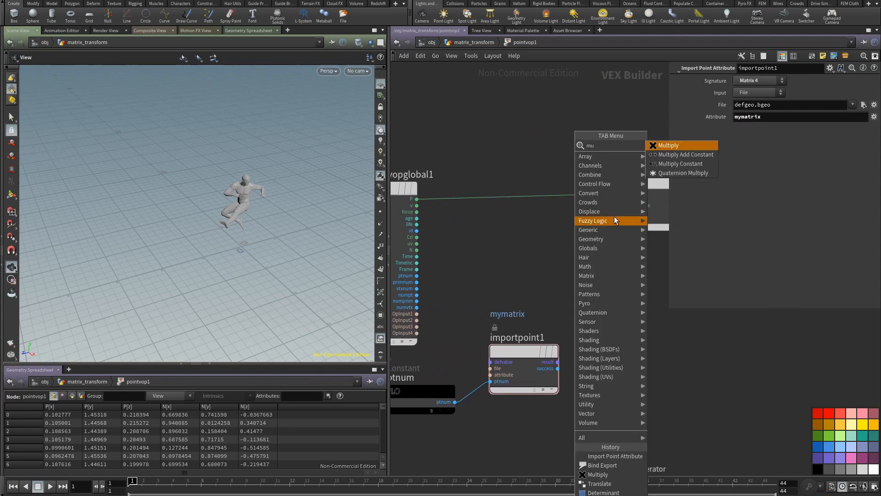
pyautogui.click(677, 146)
pyautogui.click(576, 197)
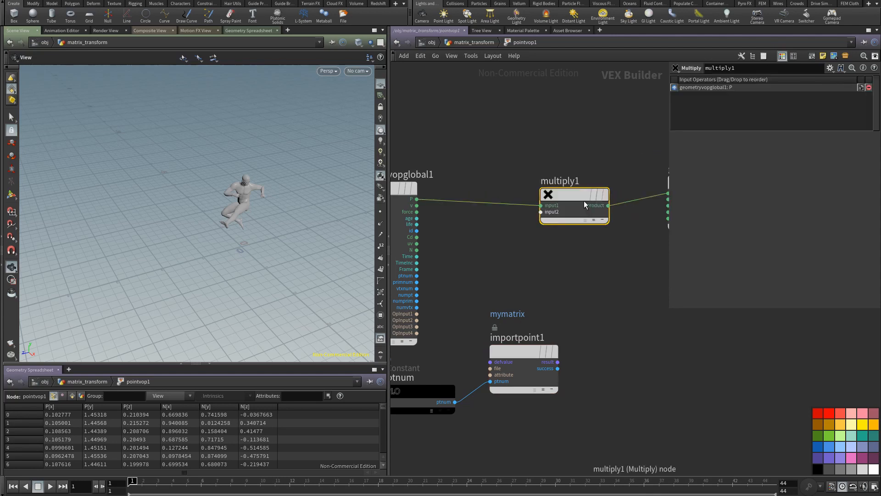
pyautogui.moveTo(584, 200); pyautogui.dragTo(604, 195)
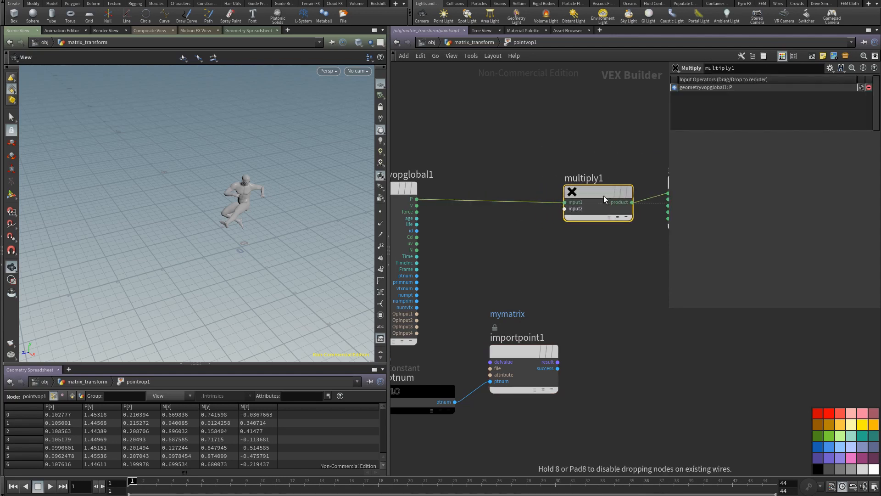
pyautogui.click(558, 362)
pyautogui.click(567, 209)
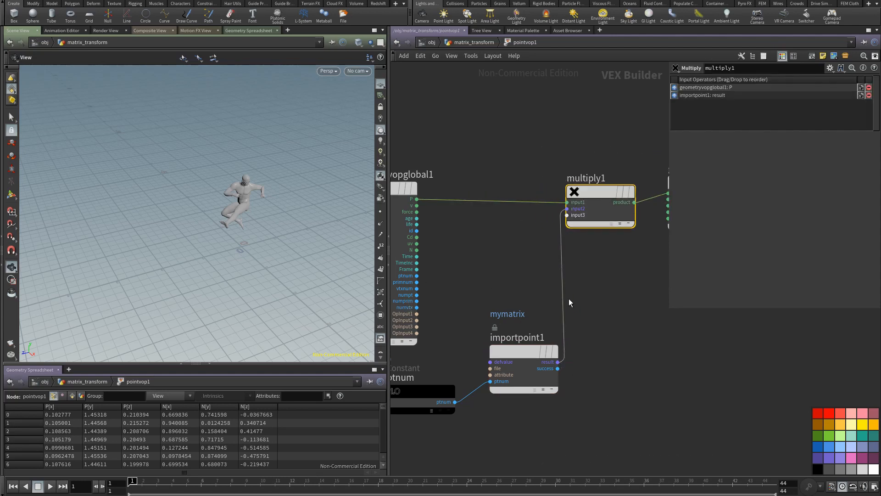
# Step: Set importpoint1 to read its attribute from the Second Input
pyautogui.click(474, 42)
pyautogui.moveTo(277, 285); pyautogui.dragTo(319, 281)
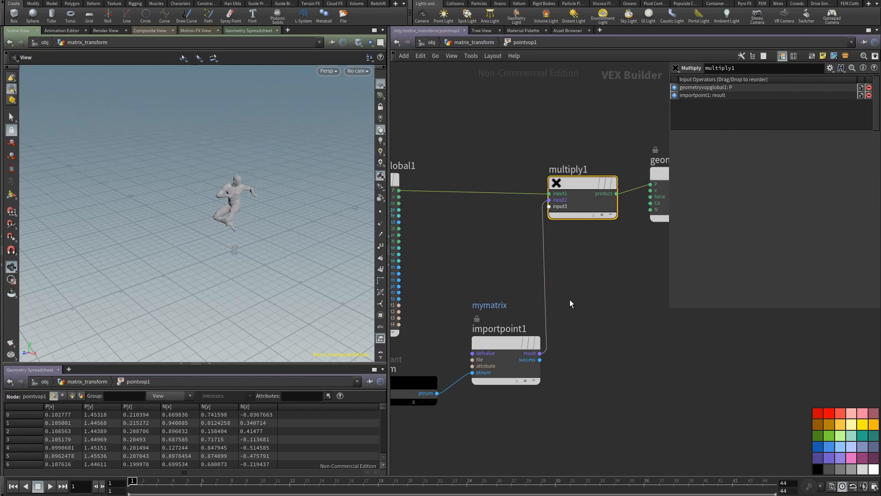
pyautogui.click(500, 345)
pyautogui.click(753, 93)
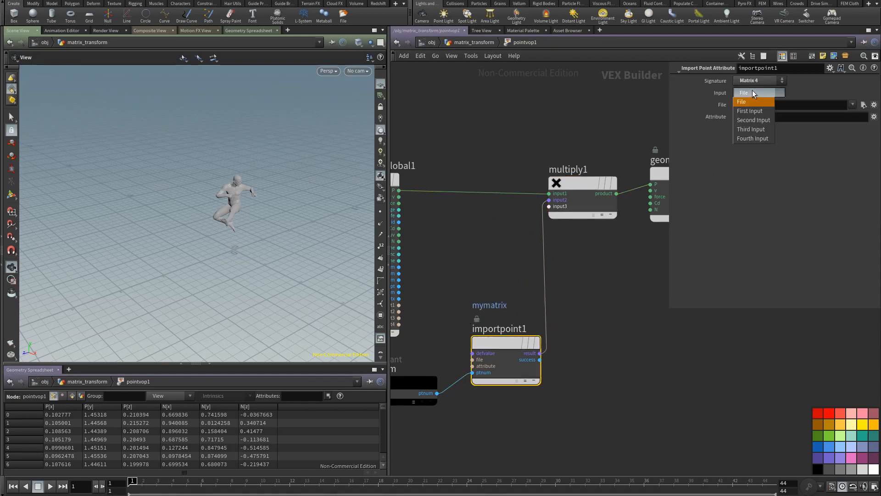
pyautogui.click(742, 101)
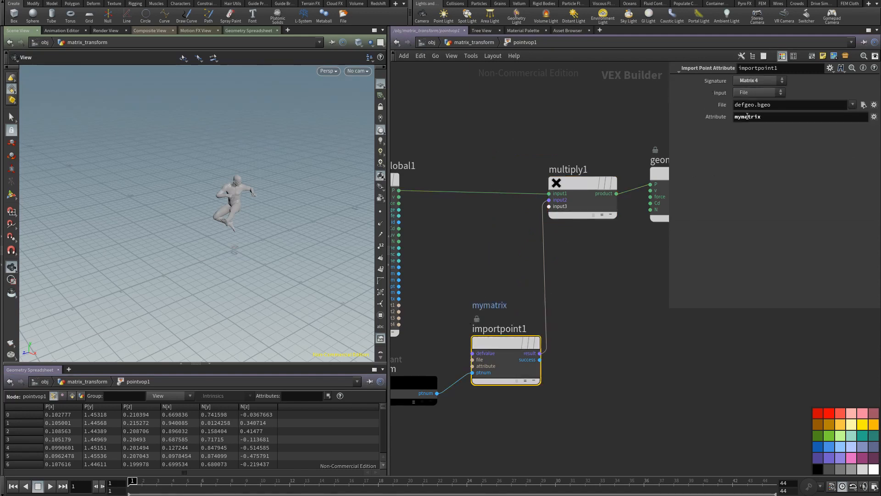
pyautogui.click(755, 93)
pyautogui.click(755, 118)
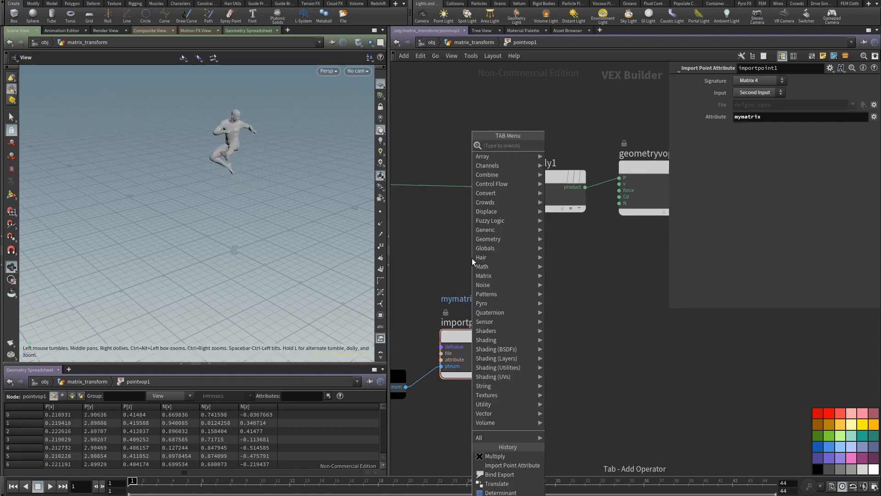
# Step: Insert an Invert node between importpoint1's result and multiply1, placed beside importpoint1
pyautogui.press('Tab')
pyautogui.write('in')
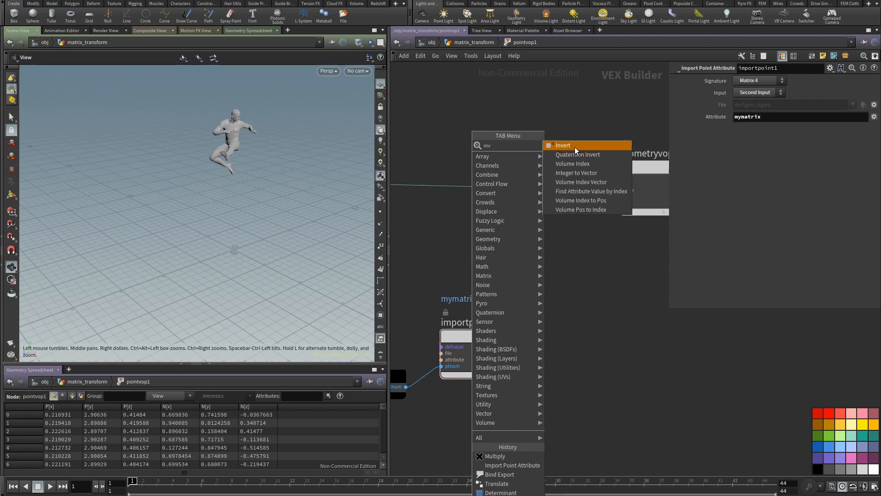
pyautogui.click(575, 147)
pyautogui.click(516, 263)
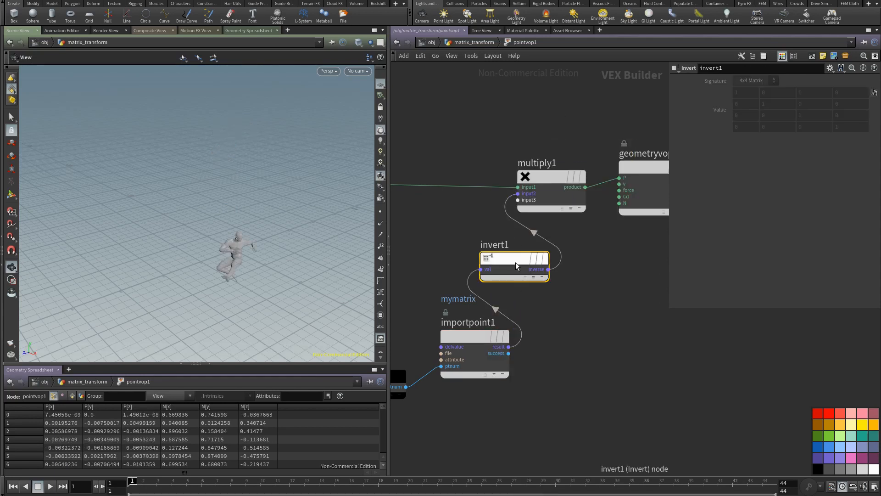
pyautogui.moveTo(516, 263); pyautogui.dragTo(555, 336)
# Step: Return to the matrix_transform network and display facet1 to compare the original character position with pointvop1's result
pyautogui.moveTo(231, 271); pyautogui.dragTo(213, 235)
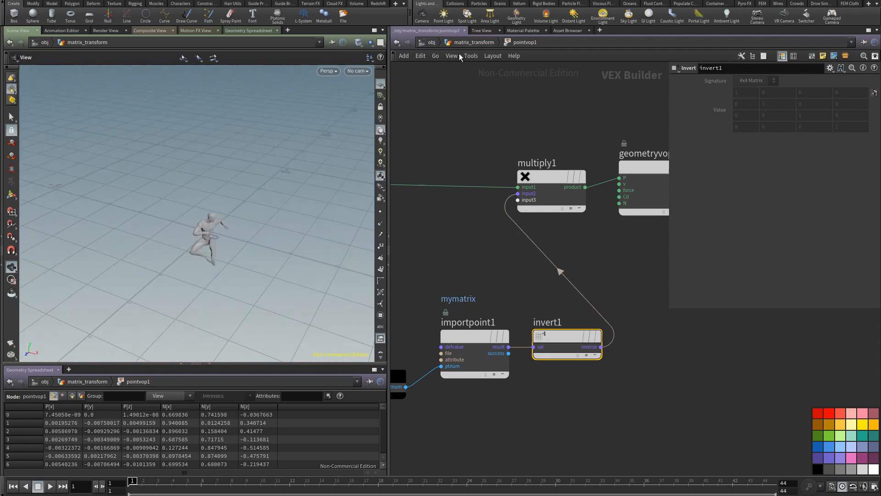
pyautogui.click(469, 43)
pyautogui.click(445, 137)
pyautogui.click(487, 44)
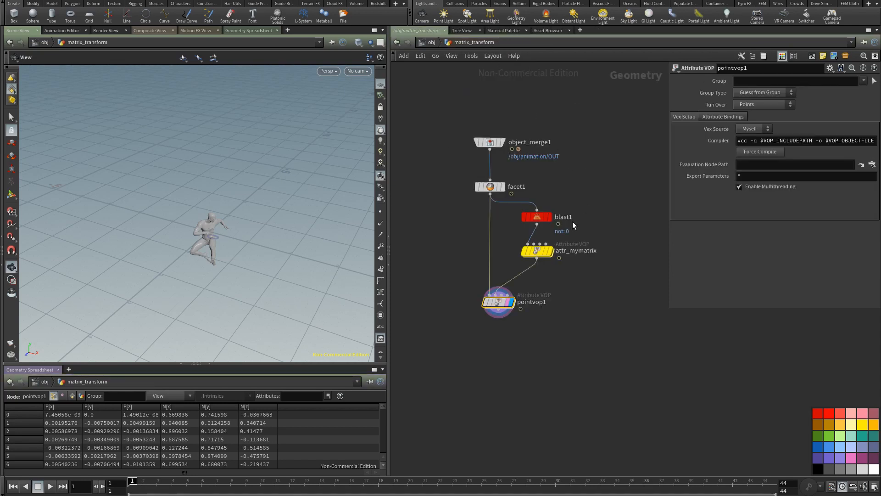
pyautogui.click(536, 218)
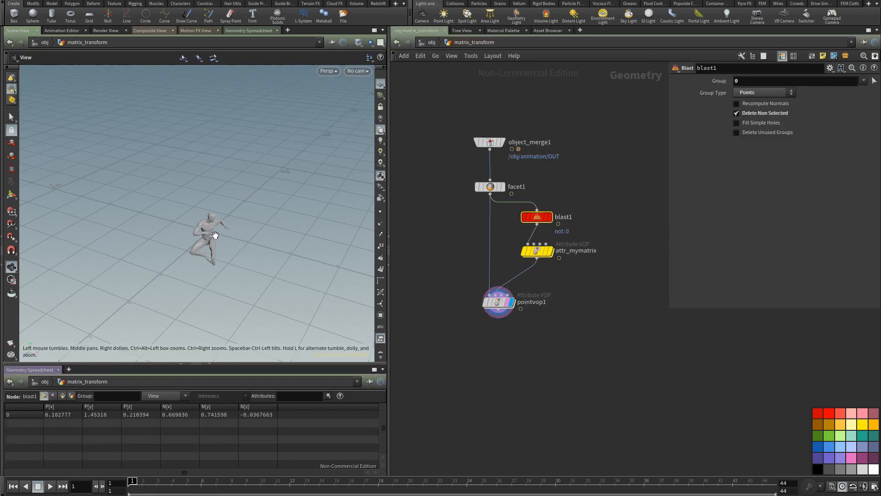
pyautogui.click(502, 187)
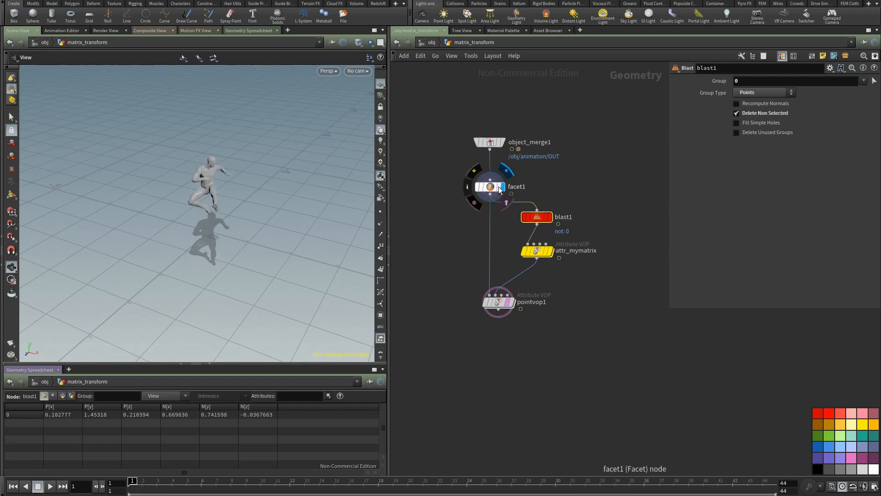
# Step: With point numbers temporarily displayed in the viewport, set blast1's group to point 8845 on top of the character's head
pyautogui.moveTo(209, 188); pyautogui.dragTo(373, 115, button='right')
pyautogui.moveTo(280, 152); pyautogui.dragTo(209, 160)
pyautogui.click(383, 271)
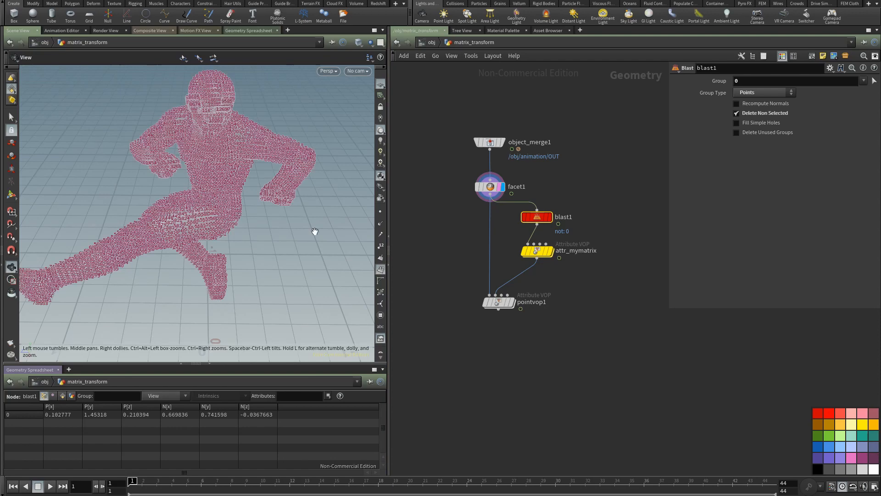
pyautogui.moveTo(205, 116); pyautogui.dragTo(246, 239, button='middle')
pyautogui.click(383, 269)
pyautogui.click(384, 244)
pyautogui.moveTo(193, 186); pyautogui.dragTo(409, 134, button='right')
pyautogui.moveTo(291, 229); pyautogui.dragTo(276, 247)
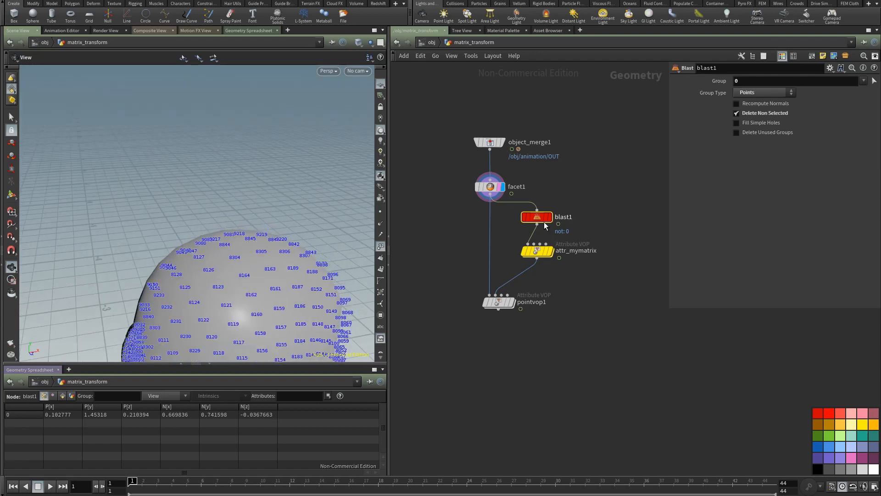
pyautogui.click(744, 82)
pyautogui.write('8845')
pyautogui.moveTo(225, 258); pyautogui.dragTo(349, 272, button='right')
pyautogui.click(381, 250)
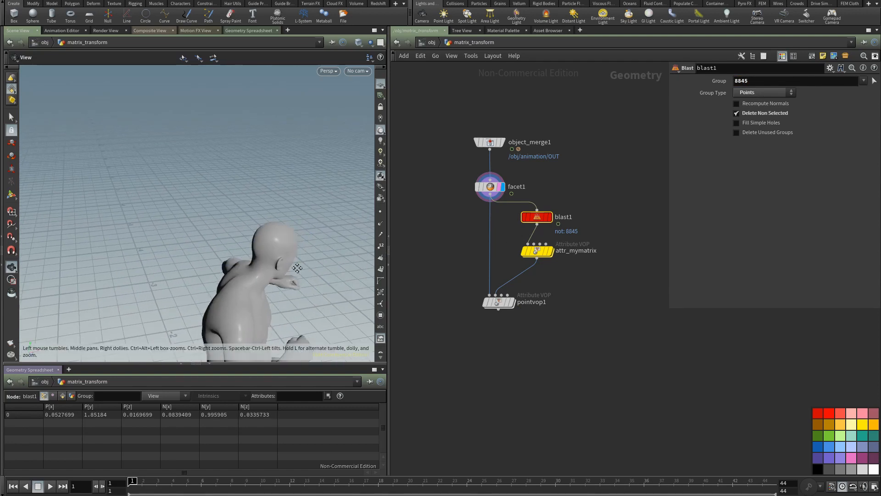
# Step: Display pointvop1's result and examine where the character's head sits relative to the world origin
pyautogui.moveTo(294, 299); pyautogui.dragTo(254, 258, button='middle')
pyautogui.moveTo(254, 258); pyautogui.dragTo(206, 248)
pyautogui.moveTo(207, 248); pyautogui.dragTo(248, 264, button='right')
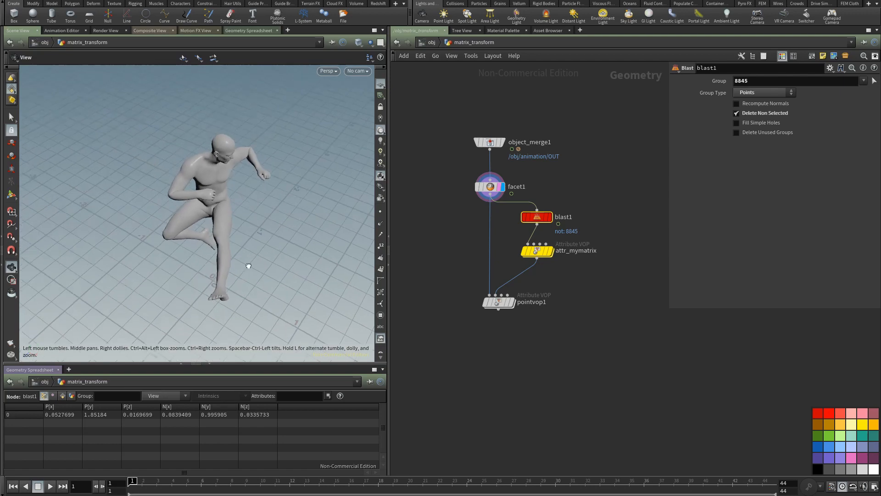
pyautogui.moveTo(248, 263); pyautogui.dragTo(263, 248)
pyautogui.moveTo(262, 279); pyautogui.dragTo(274, 257, button='middle')
pyautogui.moveTo(273, 257); pyautogui.dragTo(245, 277, button='right')
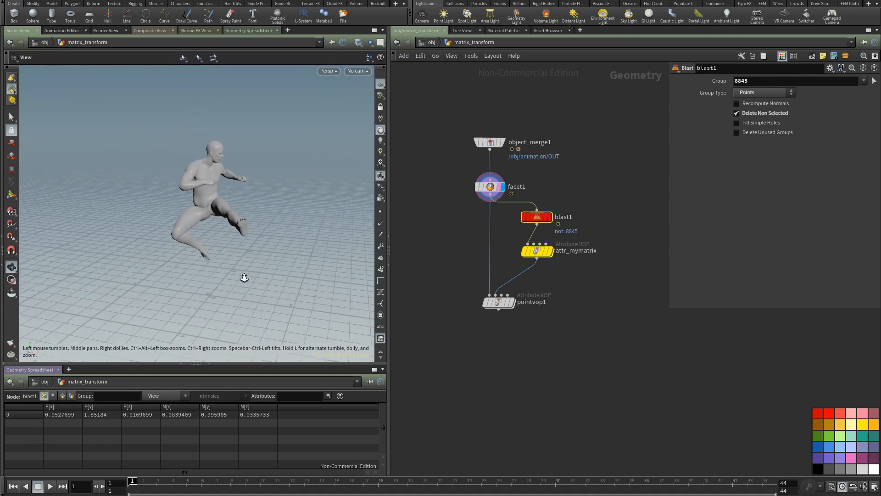
pyautogui.click(512, 303)
pyautogui.moveTo(270, 307); pyautogui.dragTo(246, 316)
pyautogui.moveTo(267, 299); pyautogui.dragTo(470, 252, button='right')
pyautogui.moveTo(248, 313); pyautogui.dragTo(262, 256, button='middle')
pyautogui.moveTo(262, 255); pyautogui.dragTo(313, 257)
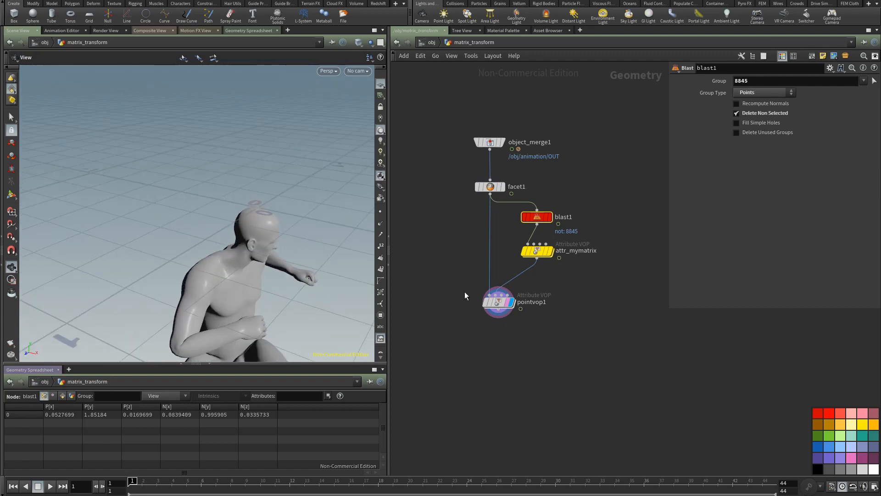
pyautogui.moveTo(449, 288); pyautogui.dragTo(449, 259, button='middle')
pyautogui.moveTo(311, 275); pyautogui.dragTo(464, 258)
# Step: Rename pointvop1 to invert_transformation and colour the node teal
pyautogui.doubleClick(533, 275)
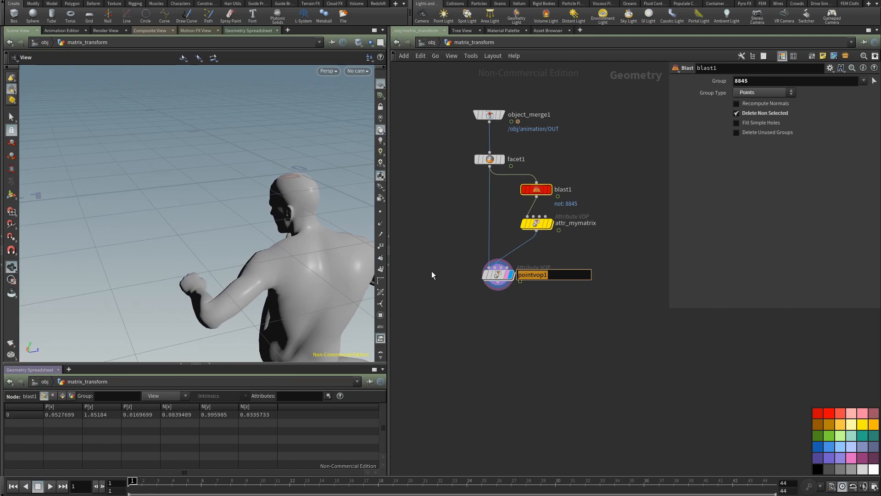
pyautogui.write('appli')
pyautogui.press('BackSpace')
pyautogui.write('y_matrix')
pyautogui.press('BackSpace')
pyautogui.press('BackSpace')
pyautogui.press('BackSpace')
pyautogui.press('BackSpace')
pyautogui.press('BackSpace')
pyautogui.press('BackSpace')
pyautogui.press('BackSpace')
pyautogui.press('BackSpace')
pyautogui.press('BackSpace')
pyautogui.press('BackSpace')
pyautogui.press('BackSpace')
pyautogui.press('BackSpace')
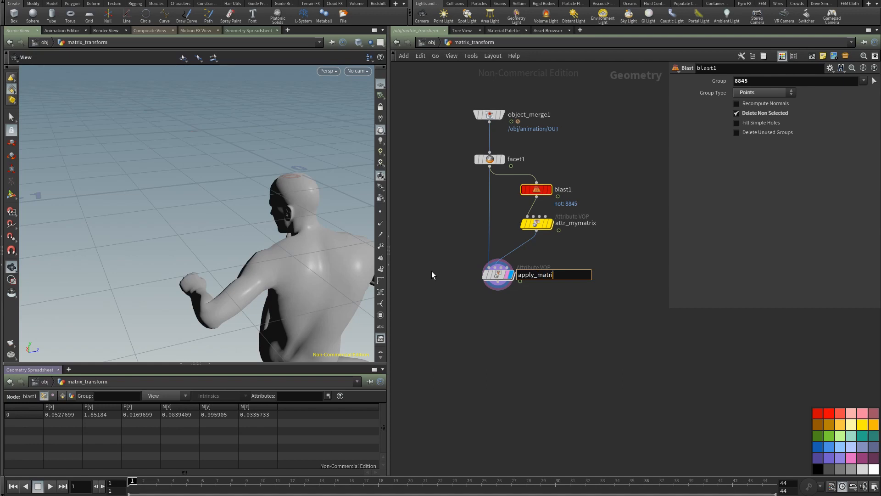
pyautogui.write('invert_transformation')
pyautogui.press('Return')
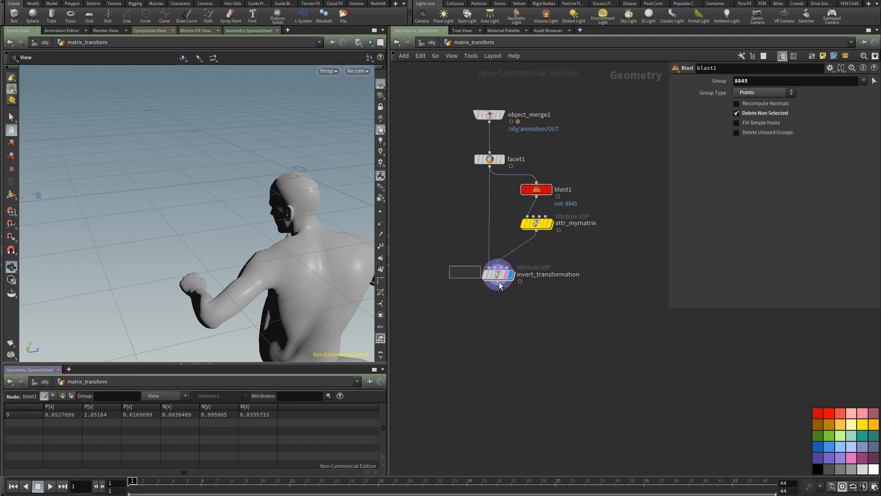
pyautogui.click(500, 283)
pyautogui.click(862, 438)
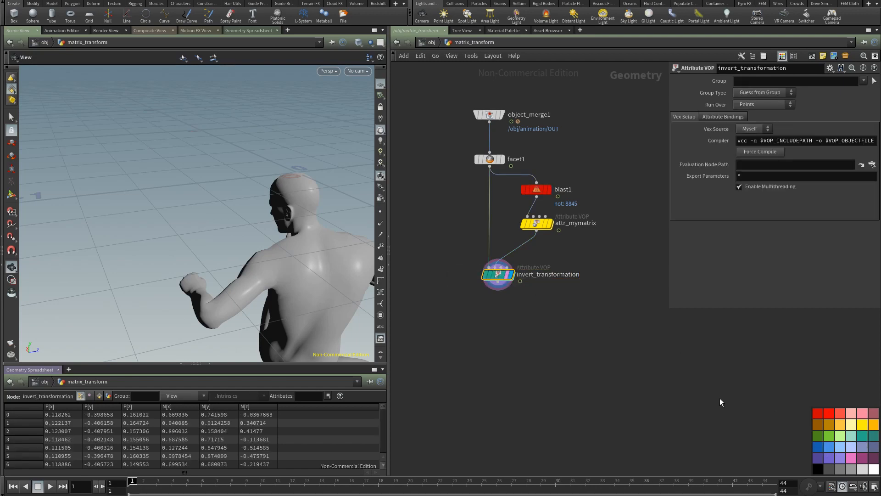
# Step: Scrub the timeline to frame 7 to check the inverted character's position during the animation
pyautogui.moveTo(504, 342); pyautogui.dragTo(478, 297, button='middle')
pyautogui.moveTo(320, 269); pyautogui.dragTo(157, 274)
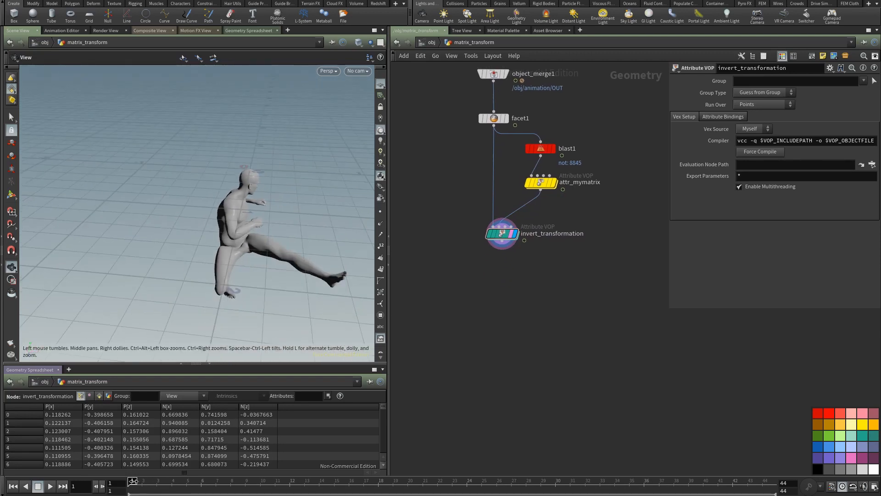
pyautogui.moveTo(133, 481)
pyautogui.mouseDown()
pyautogui.moveTo(273, 476)
pyautogui.moveTo(133, 473)
pyautogui.moveTo(275, 473)
pyautogui.moveTo(158, 479)
pyautogui.moveTo(216, 481)
pyautogui.mouseUp()
pyautogui.click(380, 223)
pyautogui.click(382, 224)
pyautogui.moveTo(442, 324); pyautogui.dragTo(422, 254, button='middle')
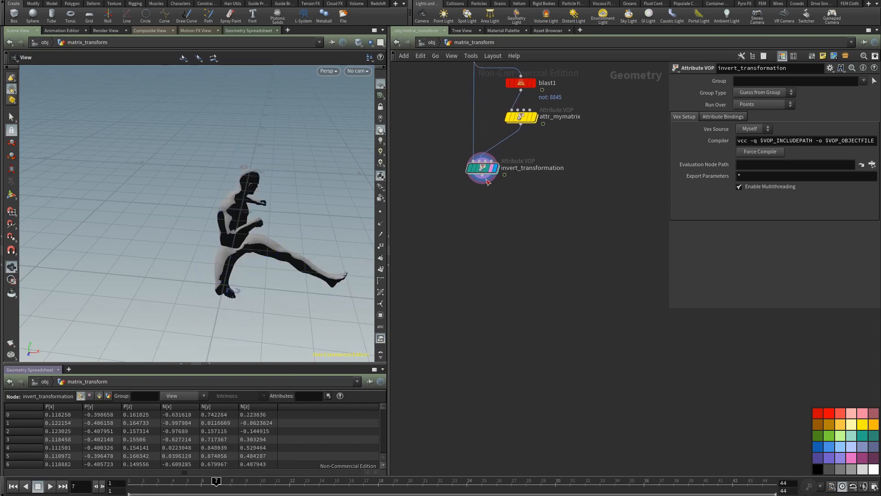
# Step: Add a Time Shift node fed by invert_transformation's output
pyautogui.middleClick(486, 172)
pyautogui.middleClick(485, 171)
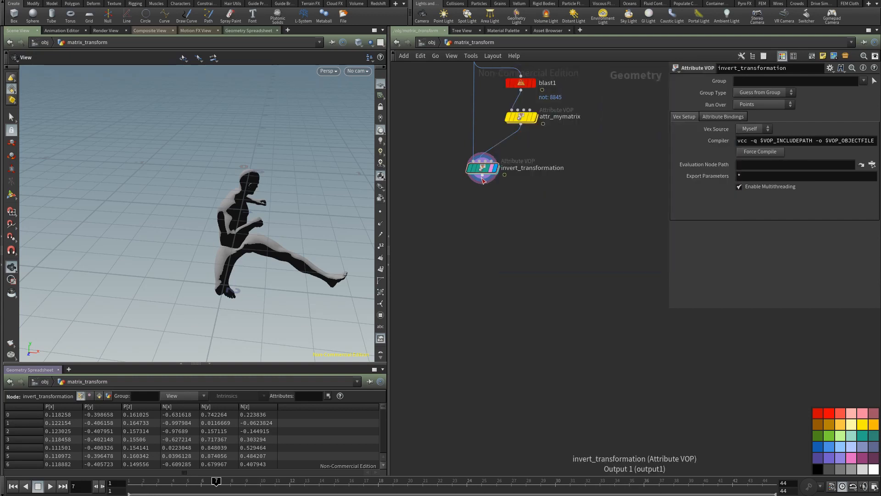
pyautogui.click(483, 181)
pyautogui.press('Tab')
pyautogui.write('time')
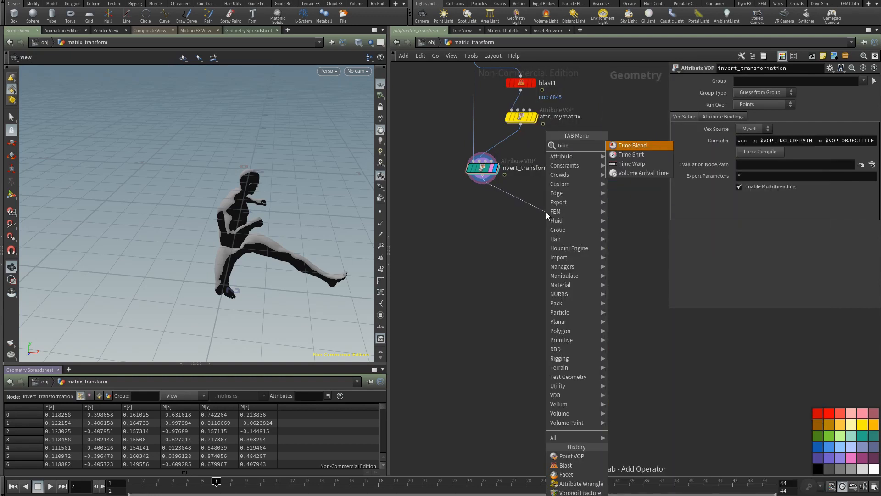
pyautogui.click(638, 155)
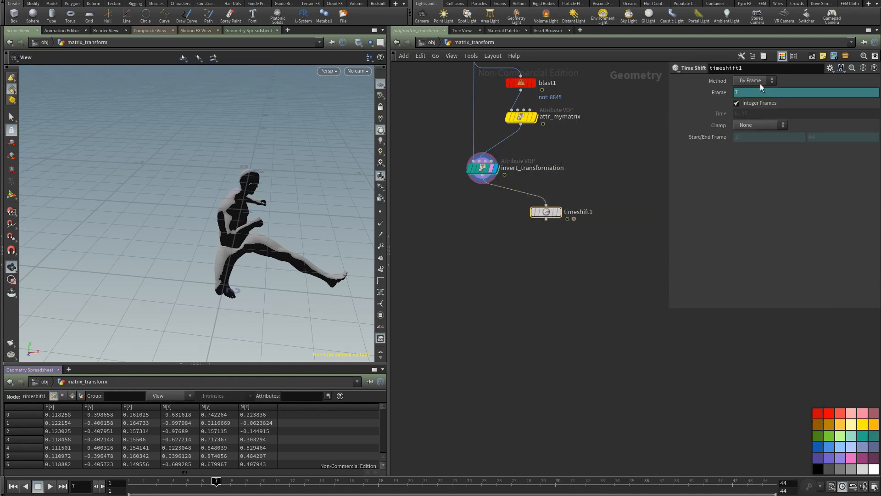
# Step: Remove the expression from timeshift1's Frame parameter, set it to 1, and display the frozen character
pyautogui.rightClick(723, 93)
pyautogui.click(748, 199)
pyautogui.click(744, 92)
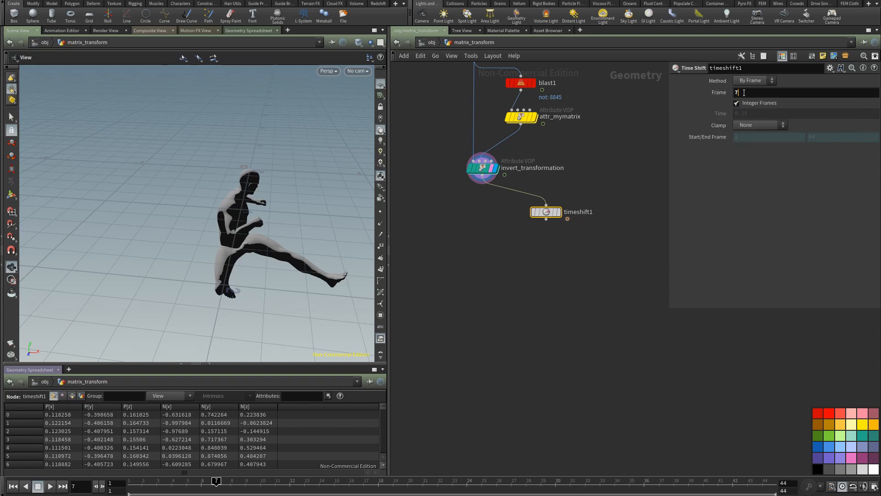
pyautogui.press('BackSpace')
pyautogui.write('1')
pyautogui.click(556, 212)
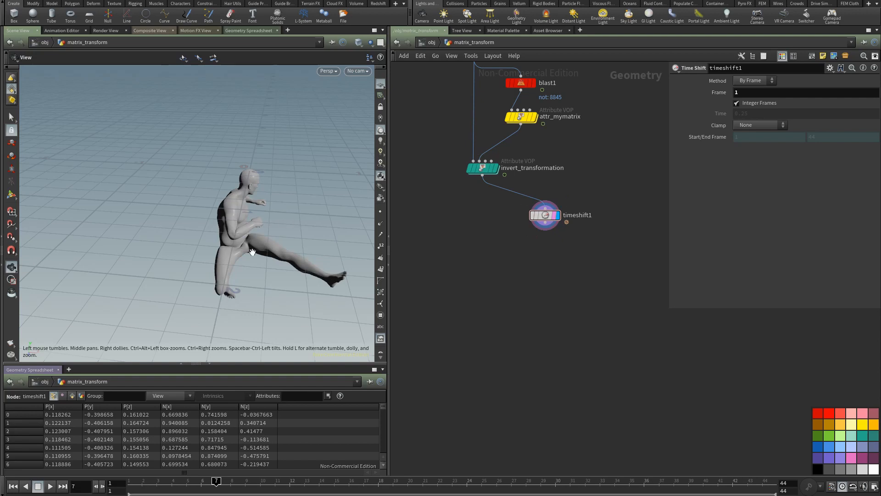
pyautogui.moveTo(252, 251)
pyautogui.mouseDown()
pyautogui.moveTo(199, 250)
pyautogui.moveTo(249, 298)
pyautogui.moveTo(252, 256)
pyautogui.moveTo(203, 222)
pyautogui.moveTo(238, 243)
pyautogui.mouseUp()
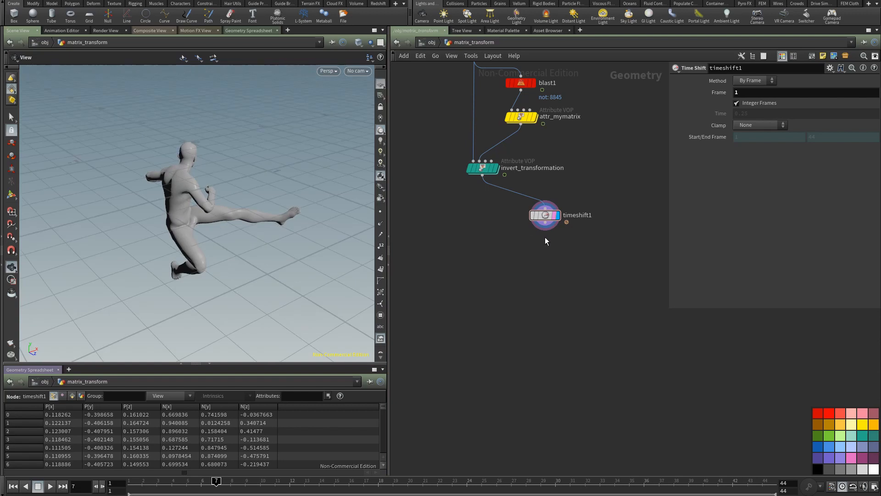
# Step: Add an IsoOffset node below timeshift1, display it, and set its Uniform Sampling Divs to 50
pyautogui.press('Tab')
pyautogui.write('sca')
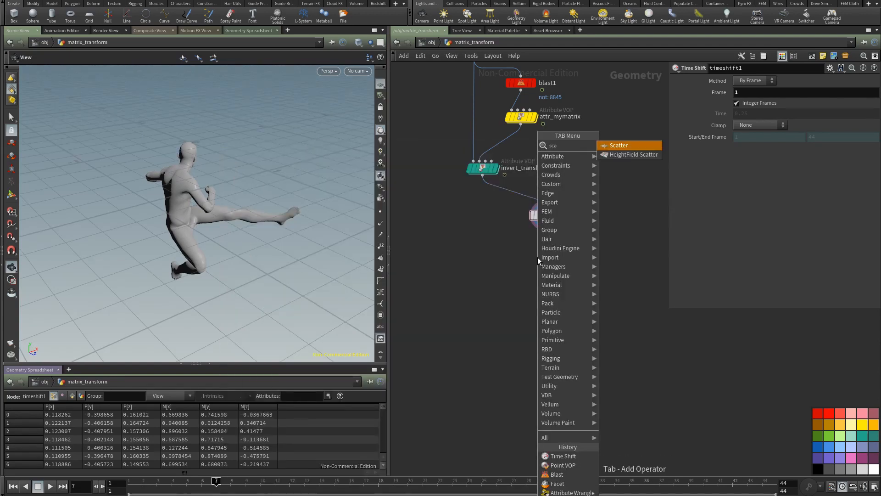
pyautogui.press('BackSpace')
pyautogui.press('BackSpace')
pyautogui.press('BackSpace')
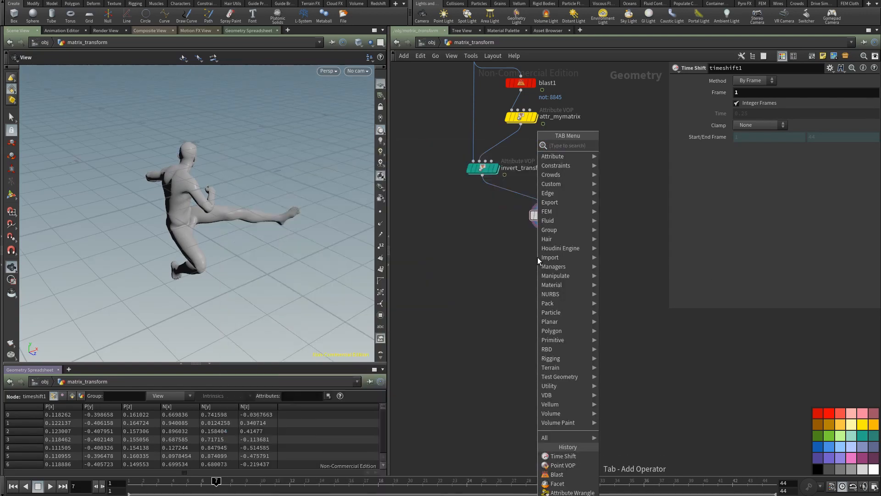
pyautogui.write('iso')
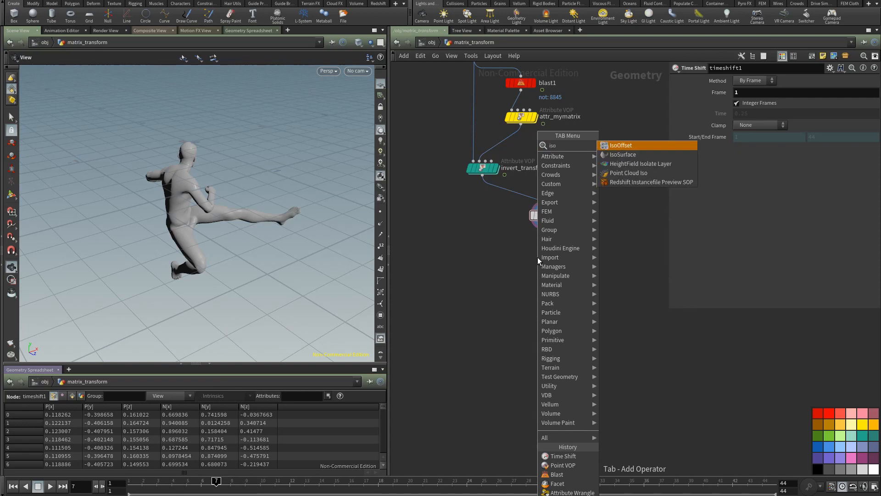
pyautogui.press('Return')
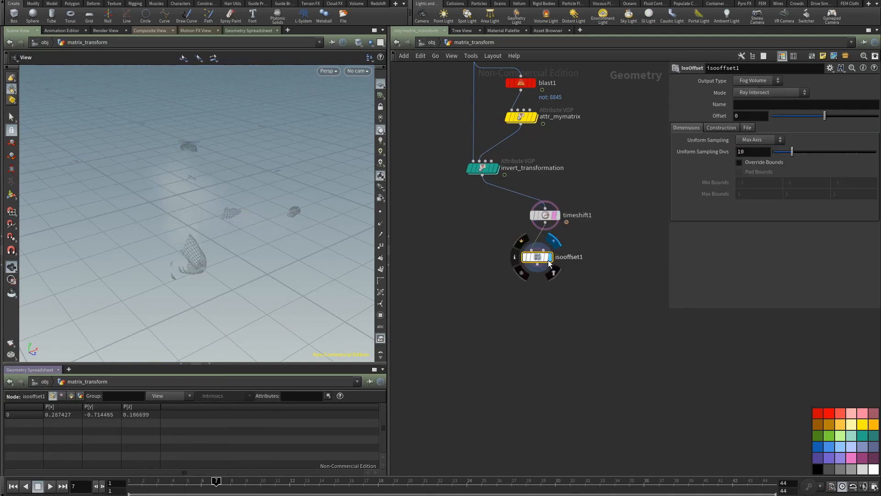
pyautogui.click(545, 251)
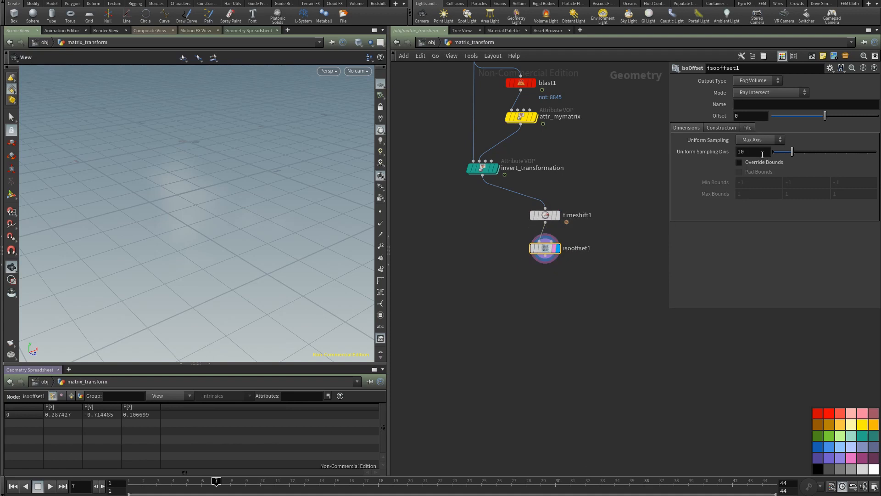
pyautogui.write('50')
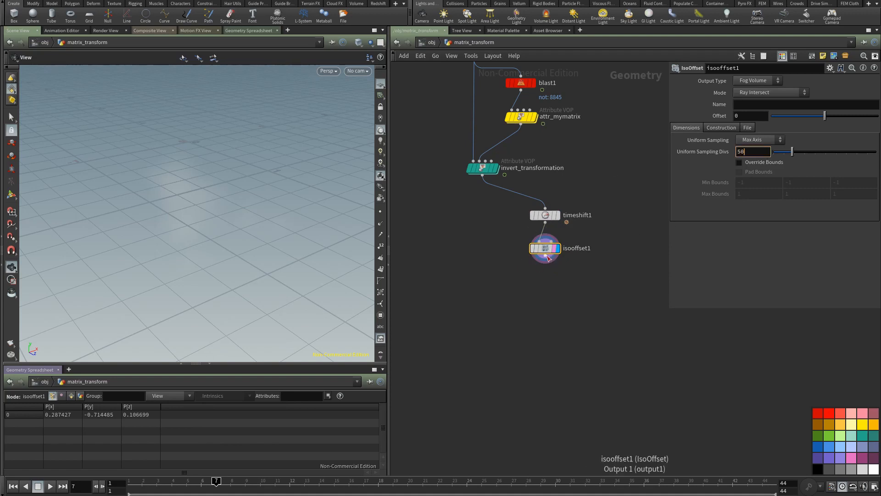
# Step: Add a Scatter node fed by isooffset1 with a Force Total Count of 20
pyautogui.press('Tab')
pyautogui.write('sca')
pyautogui.click(635, 145)
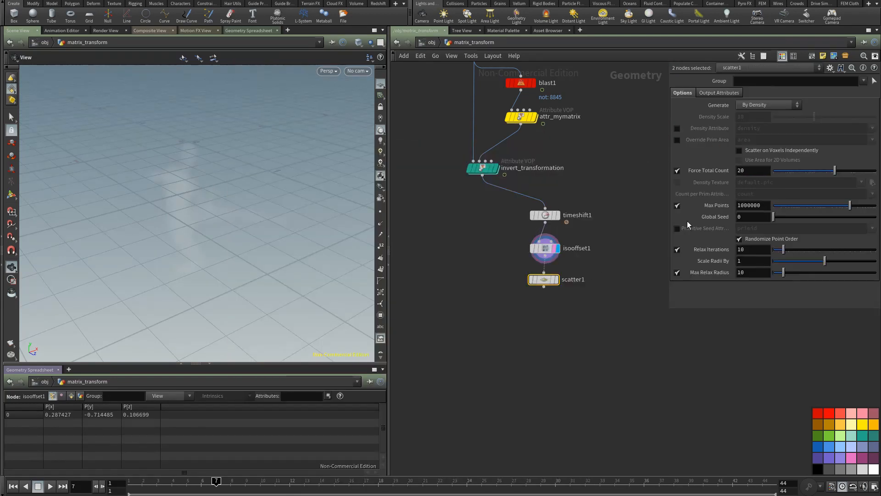
pyautogui.write('20')
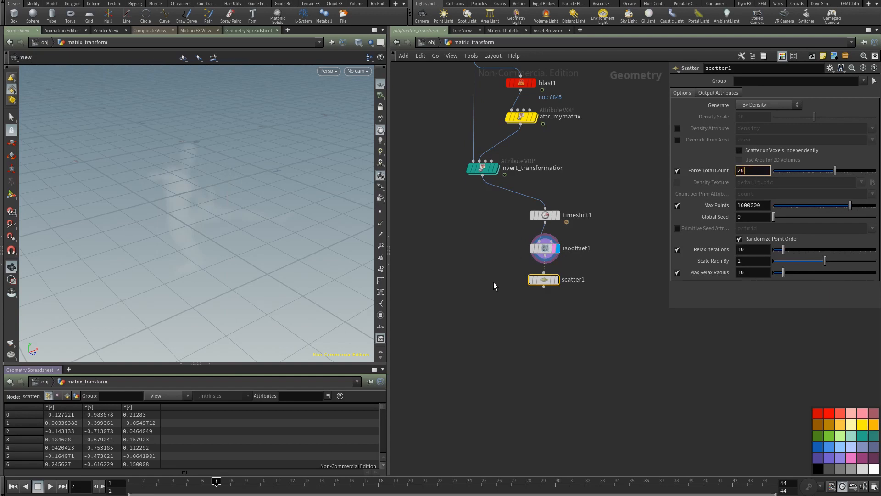
# Step: Add and display a Voronoi Fracture node that uses timeshift1 as geometry and scatter1 as cell points, tidying the node layout
pyautogui.press('Tab')
pyautogui.write('vor')
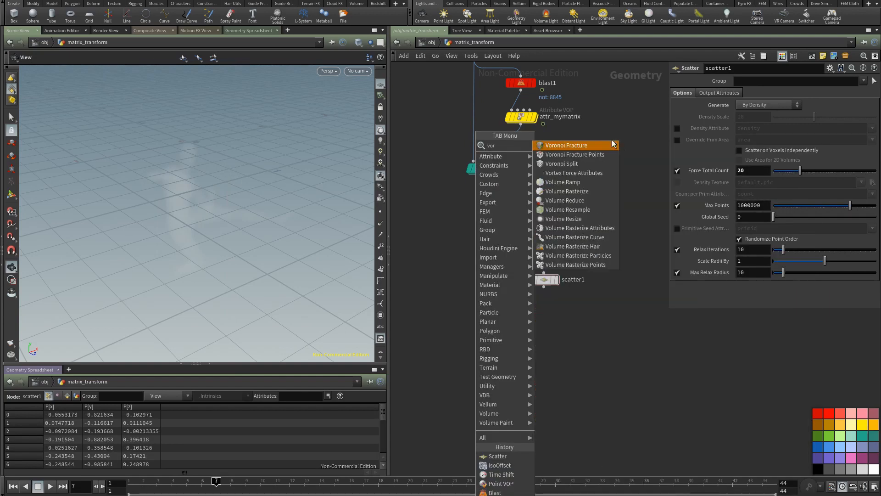
pyautogui.click(613, 145)
pyautogui.click(509, 333)
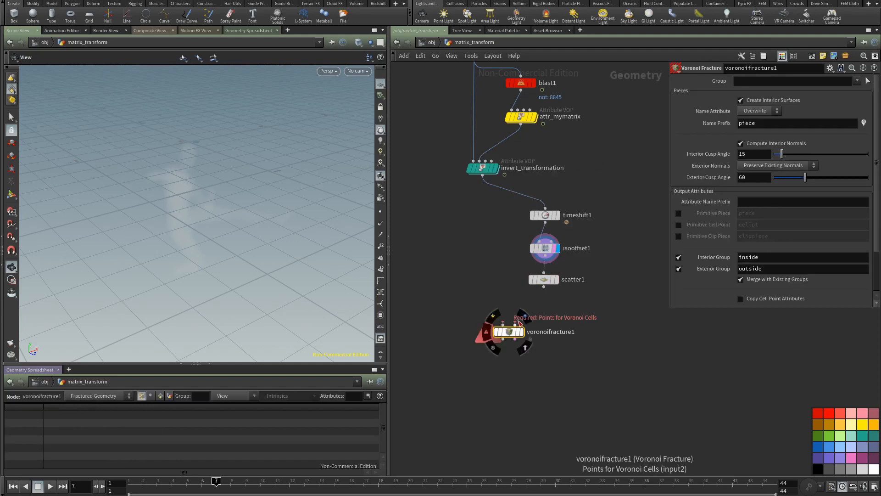
pyautogui.moveTo(545, 218); pyautogui.dragTo(556, 278)
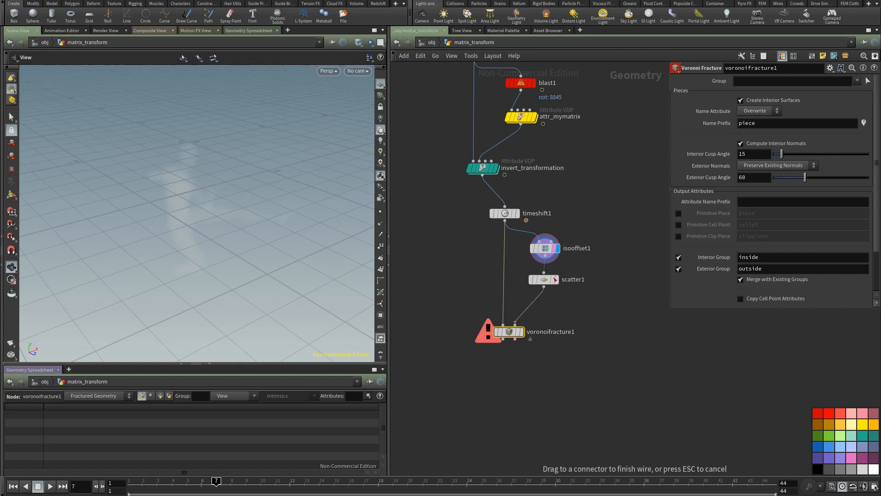
pyautogui.click(522, 332)
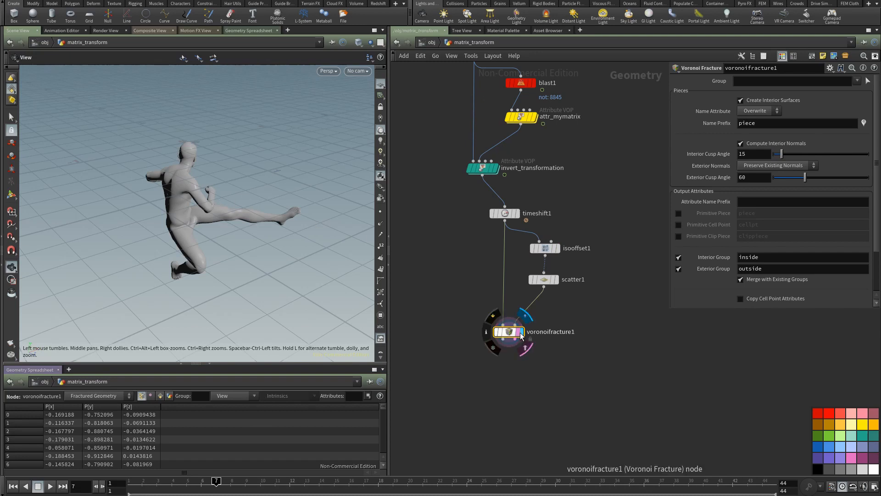
pyautogui.moveTo(294, 216); pyautogui.dragTo(407, 223)
pyautogui.moveTo(505, 214); pyautogui.dragTo(484, 210)
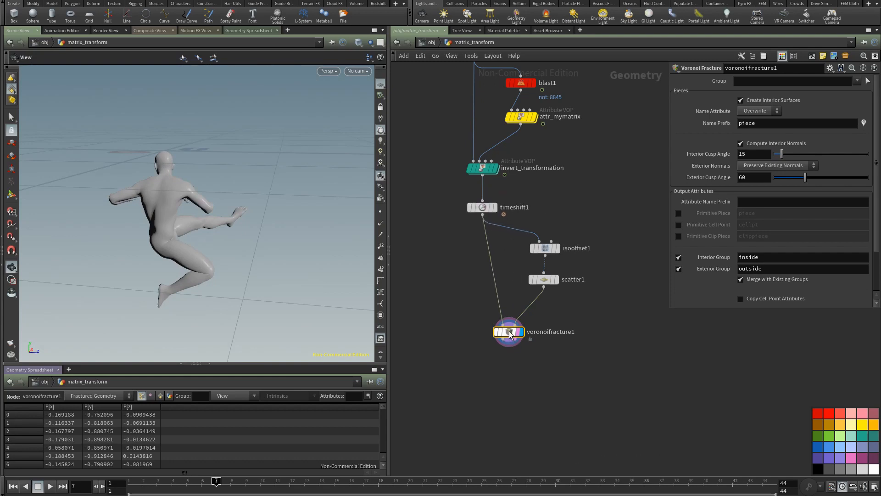
pyautogui.moveTo(510, 334); pyautogui.dragTo(497, 336)
# Step: Open an additional Scene View pane and visualize voronoifracture1's piece names as colours on the character
pyautogui.click(288, 30)
pyautogui.moveTo(321, 48)
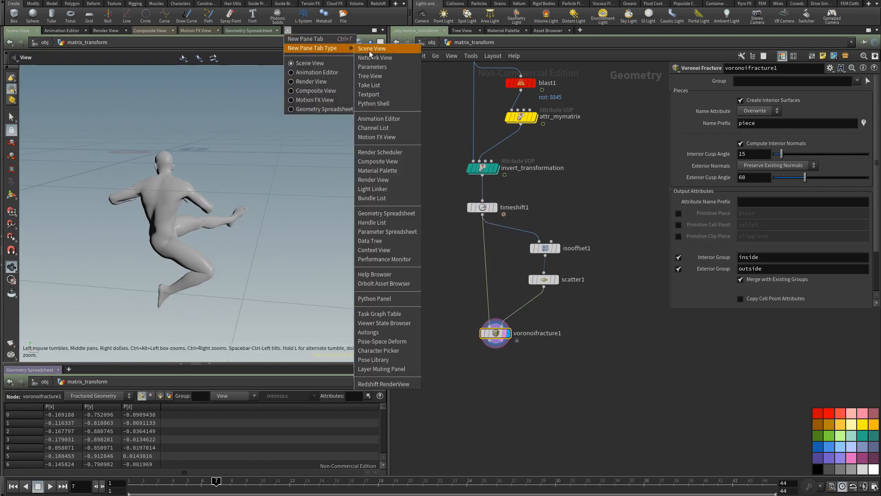
pyautogui.click(370, 50)
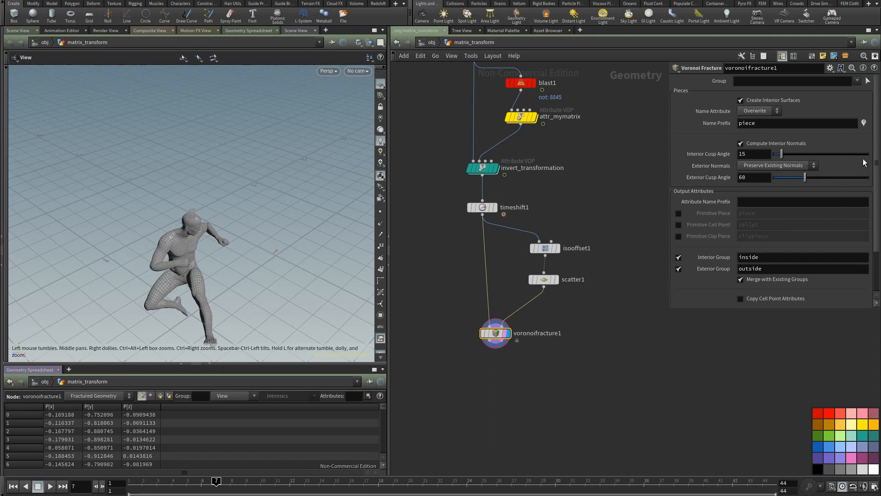
pyautogui.click(864, 126)
pyautogui.moveTo(189, 225); pyautogui.dragTo(254, 163)
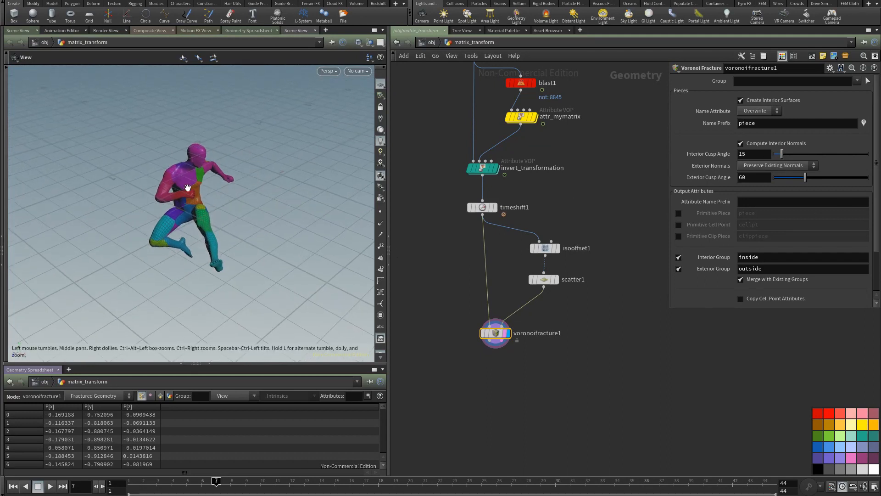
pyautogui.moveTo(188, 188); pyautogui.dragTo(305, 262)
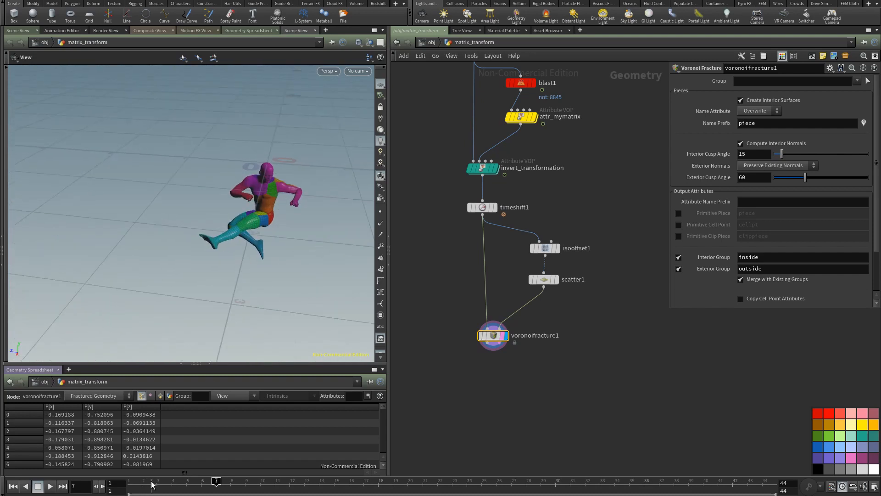
# Step: Duplicate the invert_transformation node and place the copy beneath voronoifracture1
pyautogui.moveTo(131, 481); pyautogui.dragTo(320, 481)
pyautogui.moveTo(427, 484); pyautogui.dragTo(132, 481)
pyautogui.moveTo(438, 290); pyautogui.dragTo(486, 286, button='middle')
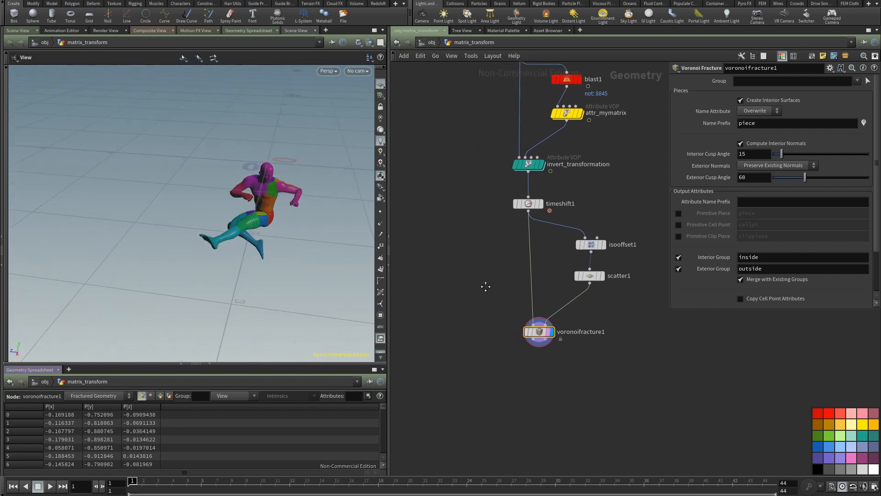
pyautogui.click(530, 166)
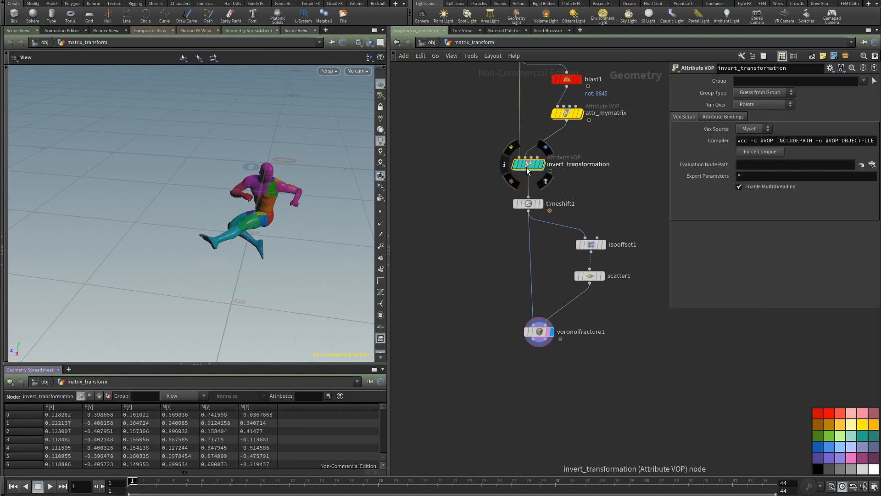
pyautogui.keyDown('alt'); pyautogui.moveTo(527, 169); pyautogui.dragTo(456, 270); pyautogui.keyUp('alt')
pyautogui.keyDown('alt'); pyautogui.moveTo(511, 411); pyautogui.dragTo(510, 411); pyautogui.keyUp('alt')
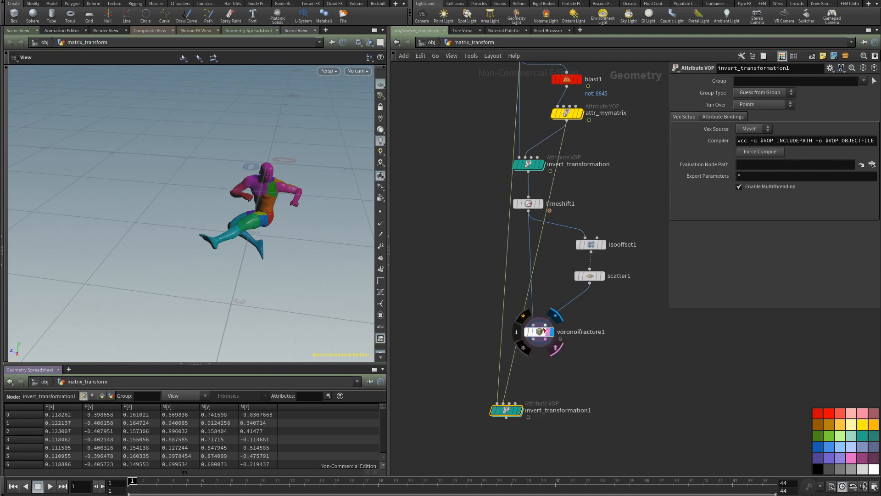
# Step: Wire voronoifracture1 into the first input of invert_transformation1, keeping attr_mymatrix on the second, and tidy both nodes' placement
pyautogui.moveTo(543, 331); pyautogui.dragTo(573, 329)
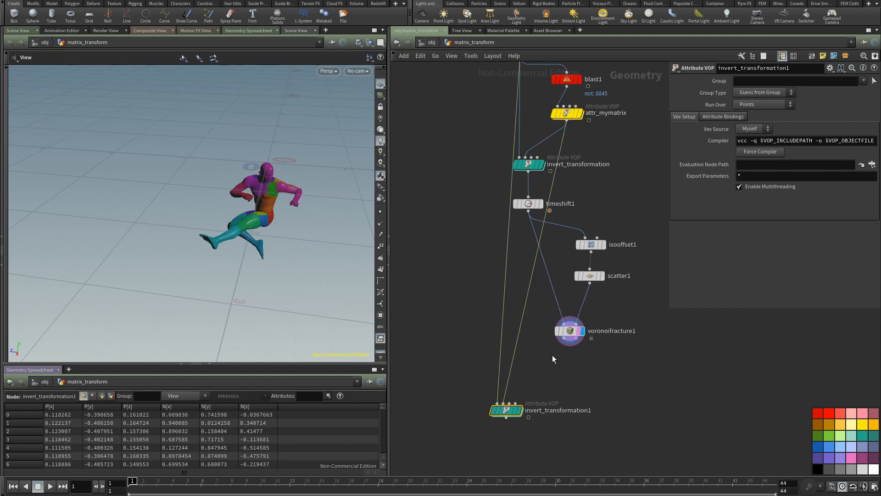
pyautogui.moveTo(561, 351); pyautogui.dragTo(560, 349)
pyautogui.click(499, 326)
pyautogui.moveTo(503, 324); pyautogui.dragTo(563, 340)
pyautogui.moveTo(504, 412); pyautogui.dragTo(547, 405)
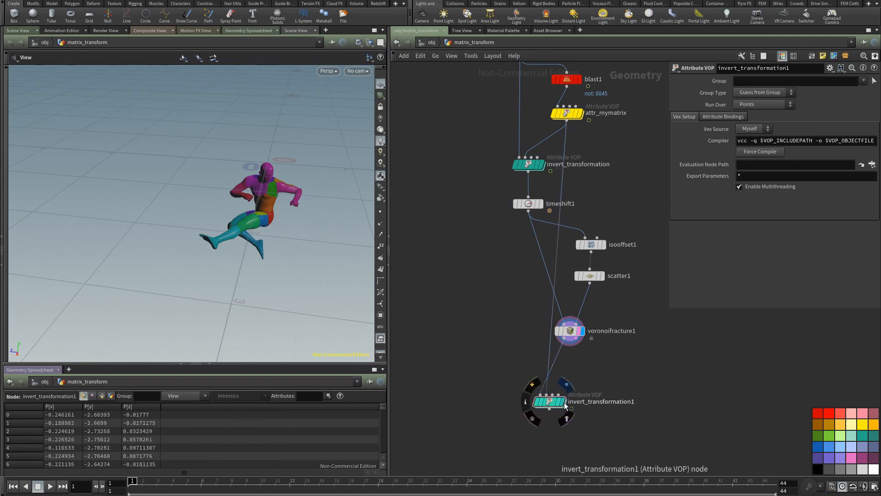
# Step: Display invert_transformation1, delete the invert1 node inside its VOP network, and return to the matrix_transform level
pyautogui.click(565, 404)
pyautogui.click(559, 404)
pyautogui.doubleClick(552, 403)
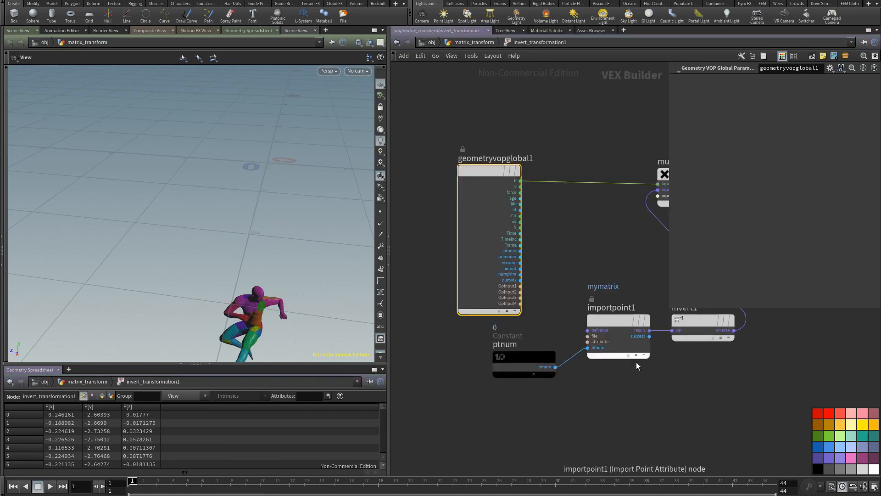
pyautogui.moveTo(636, 362); pyautogui.dragTo(485, 386, button='middle')
pyautogui.click(559, 341)
pyautogui.press('Delete')
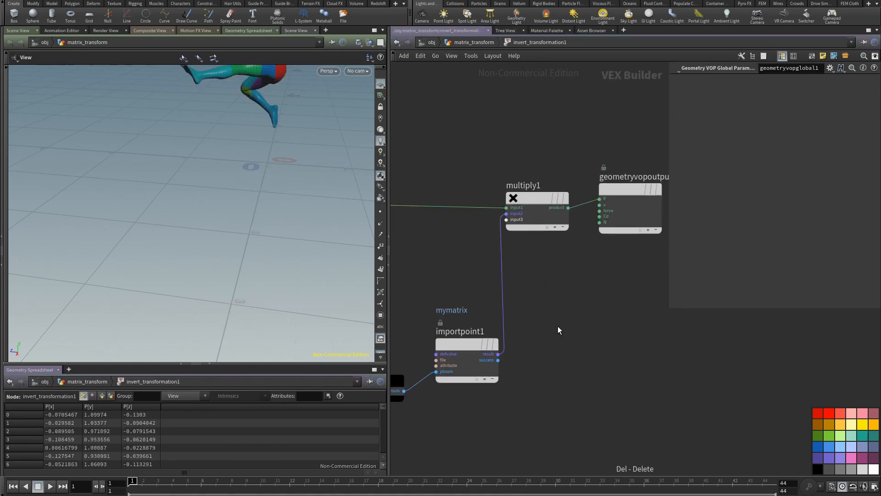
pyautogui.click(487, 43)
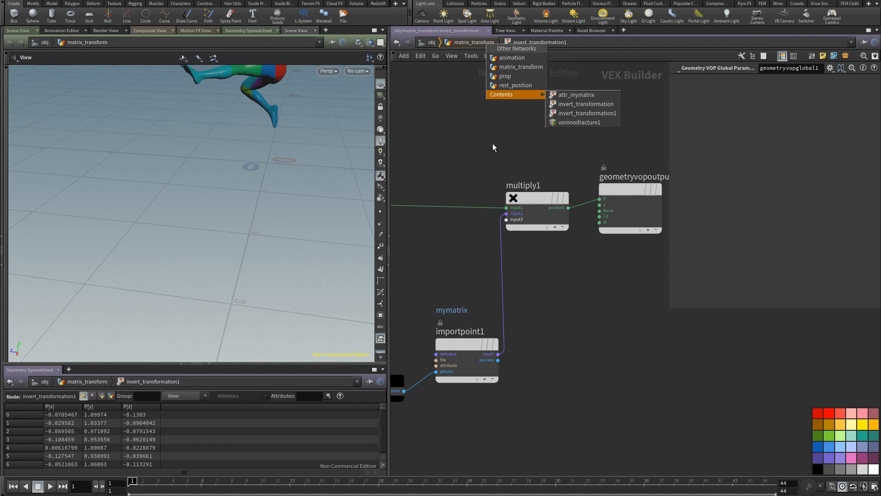
pyautogui.click(478, 115)
pyautogui.click(479, 43)
# Step: Play the animation to check the motion of the fractured character
pyautogui.moveTo(482, 318); pyautogui.dragTo(430, 219, button='middle')
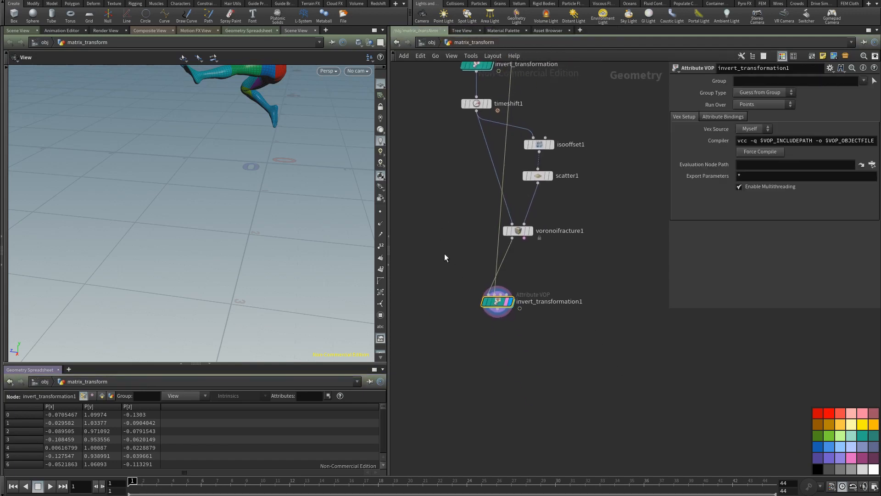
pyautogui.moveTo(294, 170); pyautogui.dragTo(257, 228, button='middle')
pyautogui.moveTo(258, 228); pyautogui.dragTo(304, 242)
pyautogui.moveTo(304, 242); pyautogui.dragTo(209, 246, button='middle')
pyautogui.click(48, 486)
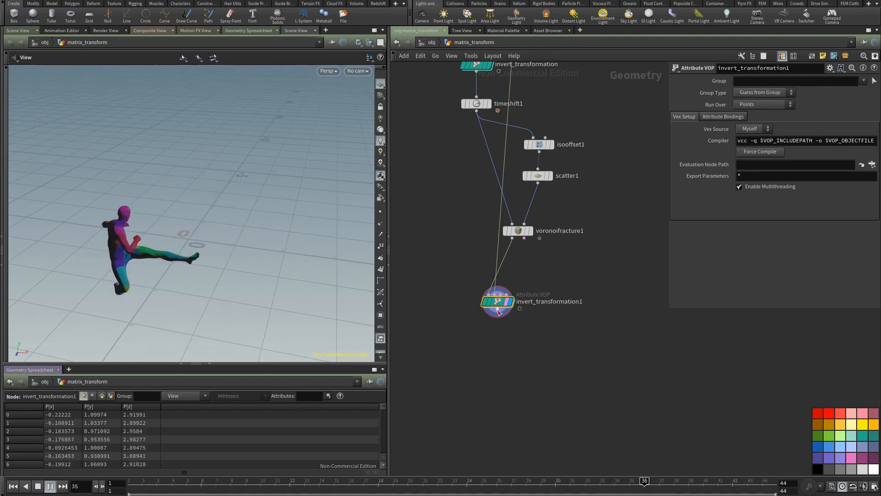
# Step: Add and display a Facet node after invert_transformation1 with Post-Compute Normals enabled
pyautogui.press('Tab')
pyautogui.write('face')
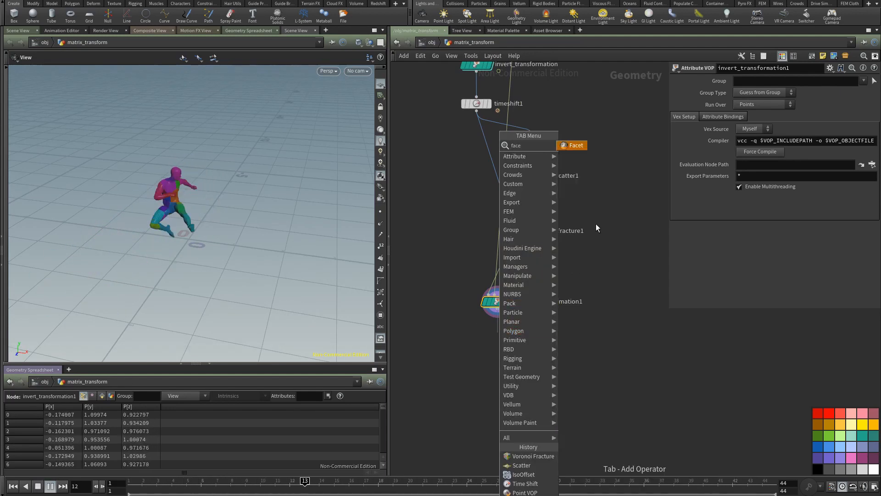
pyautogui.click(580, 145)
pyautogui.click(753, 237)
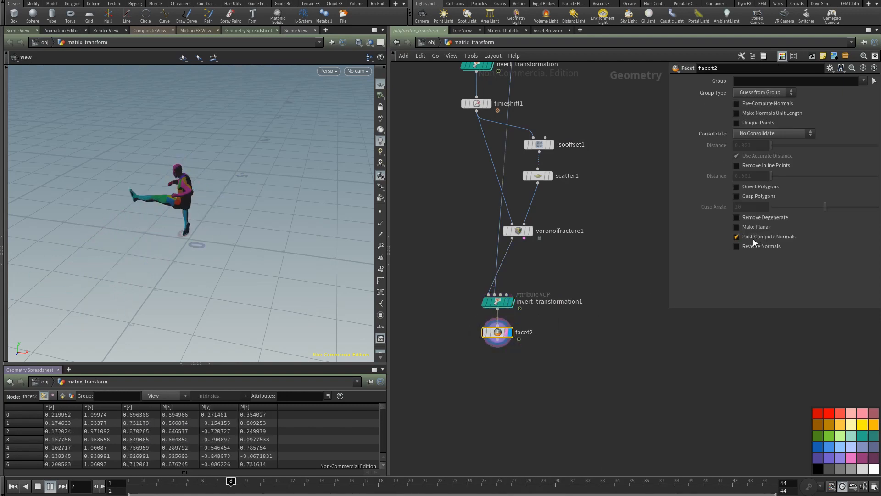
# Step: Review the faceted animation around the character, then stop playback and return to frame 1
pyautogui.moveTo(309, 246); pyautogui.dragTo(350, 231)
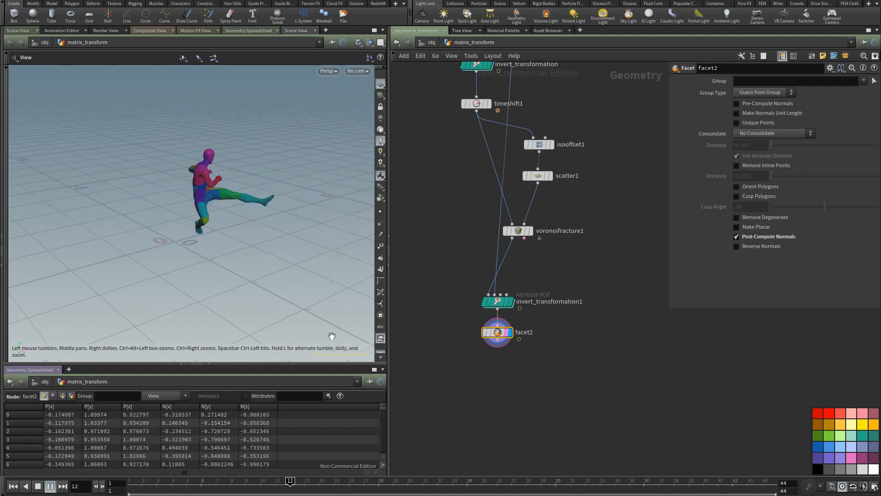
pyautogui.click(50, 486)
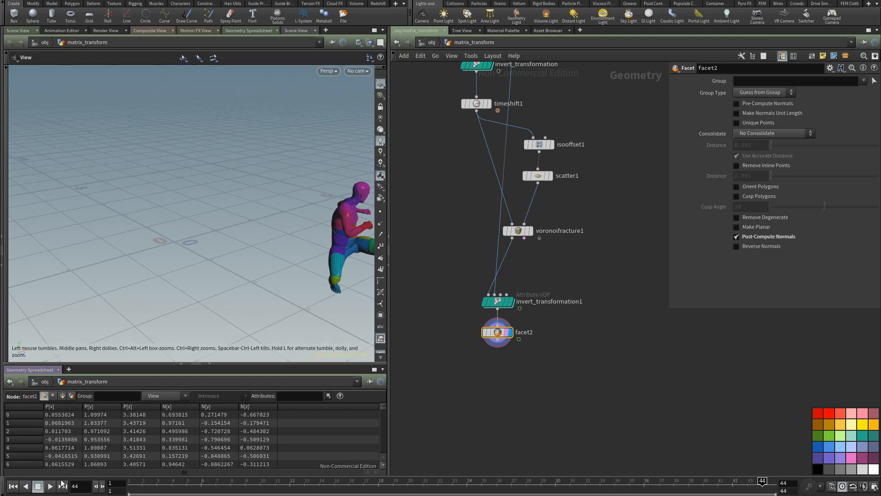
pyautogui.click(15, 487)
pyautogui.moveTo(226, 233); pyautogui.dragTo(219, 290)
pyautogui.moveTo(249, 250); pyautogui.dragTo(221, 272)
# Step: Add an Object Merge node that imports /obj/prop/OUT beside the character network, and display it
pyautogui.moveTo(429, 192); pyautogui.dragTo(434, 258, button='middle')
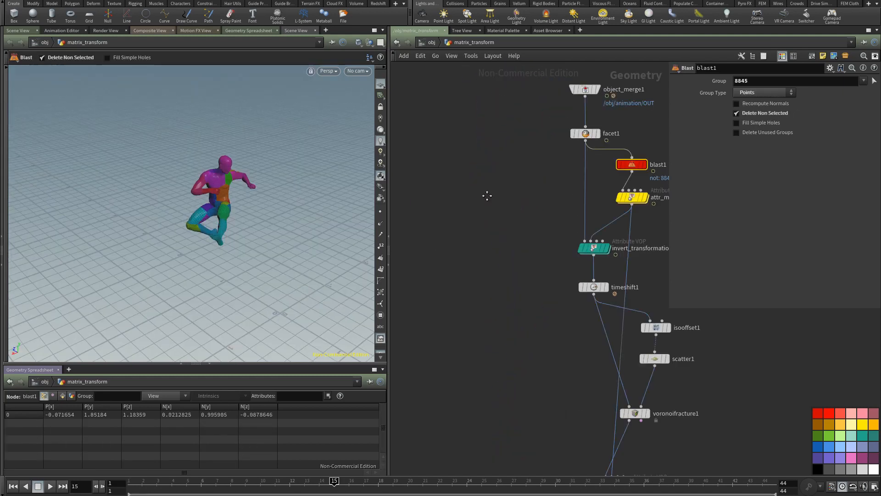
pyautogui.moveTo(486, 194); pyautogui.dragTo(482, 211, button='middle')
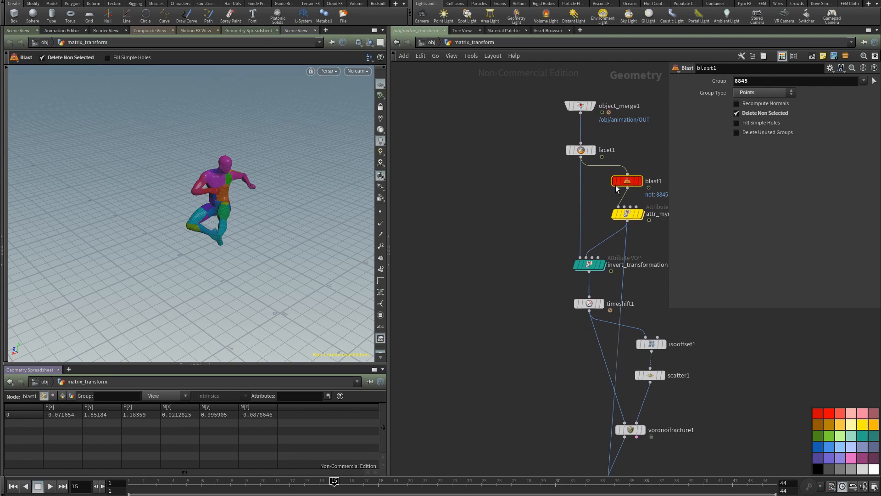
pyautogui.moveTo(490, 229); pyautogui.dragTo(472, 211, button='middle')
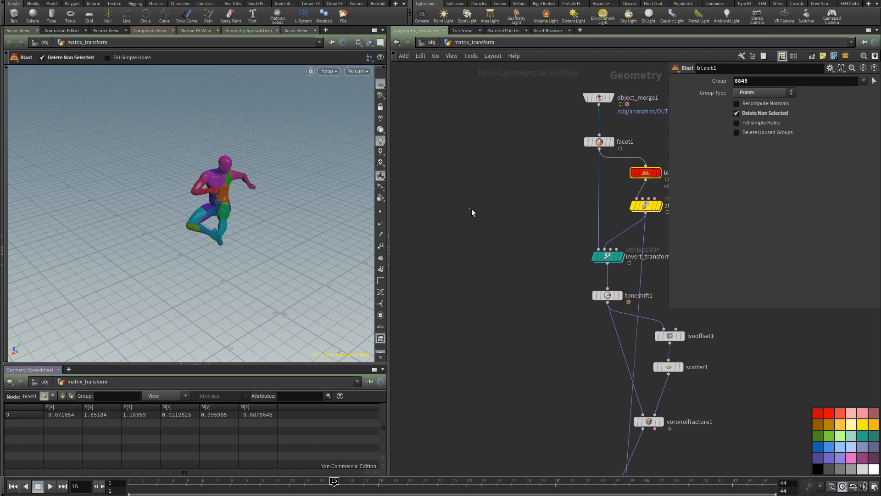
pyautogui.press('Tab')
pyautogui.write('obj')
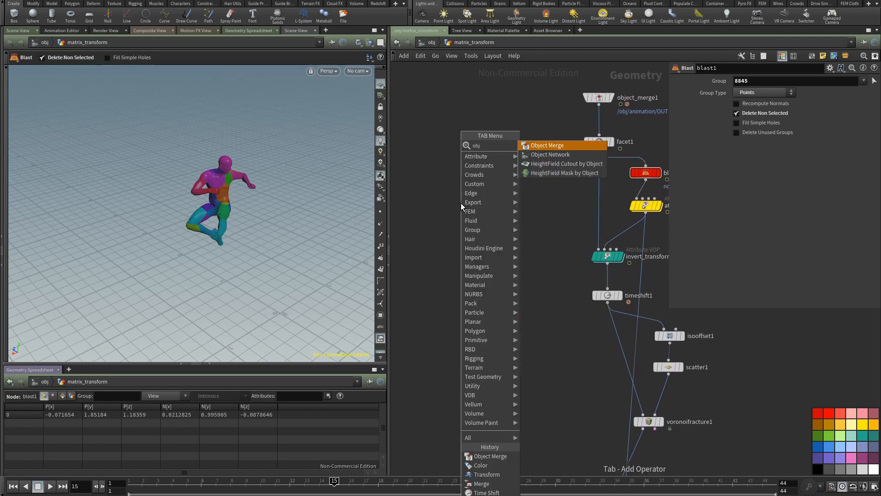
pyautogui.click(563, 147)
pyautogui.click(461, 200)
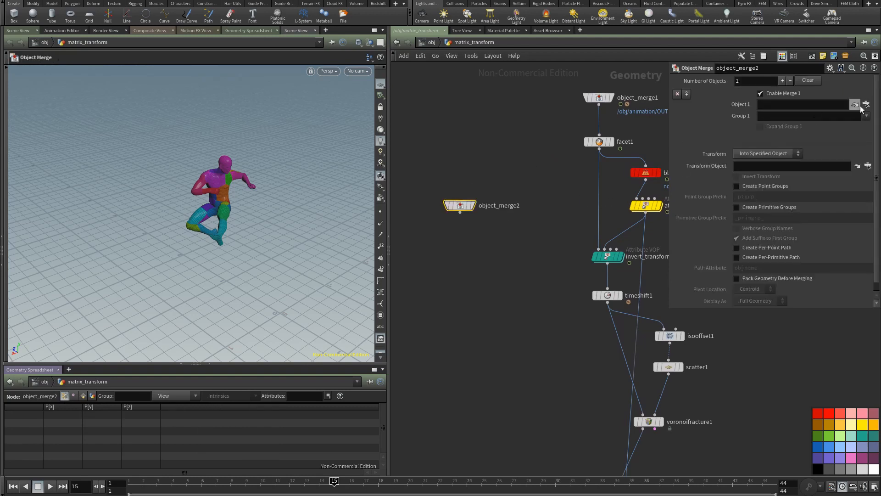
pyautogui.click(857, 105)
pyautogui.click(778, 70)
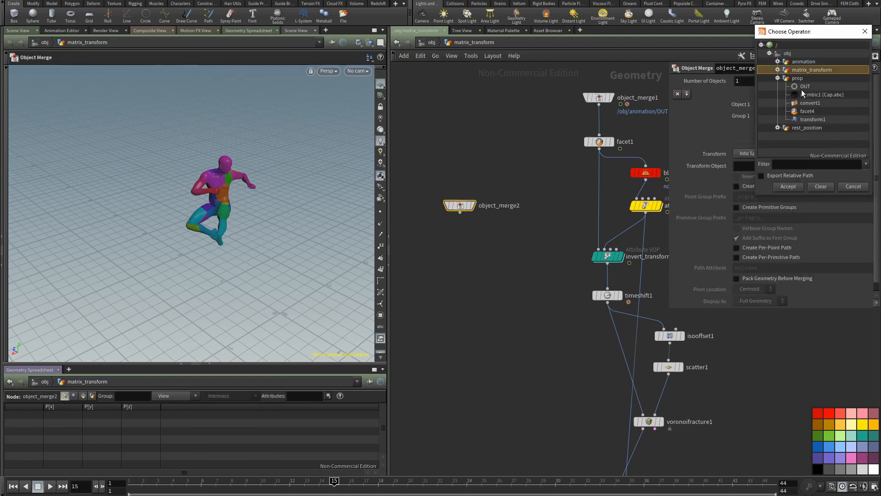
pyautogui.click(795, 187)
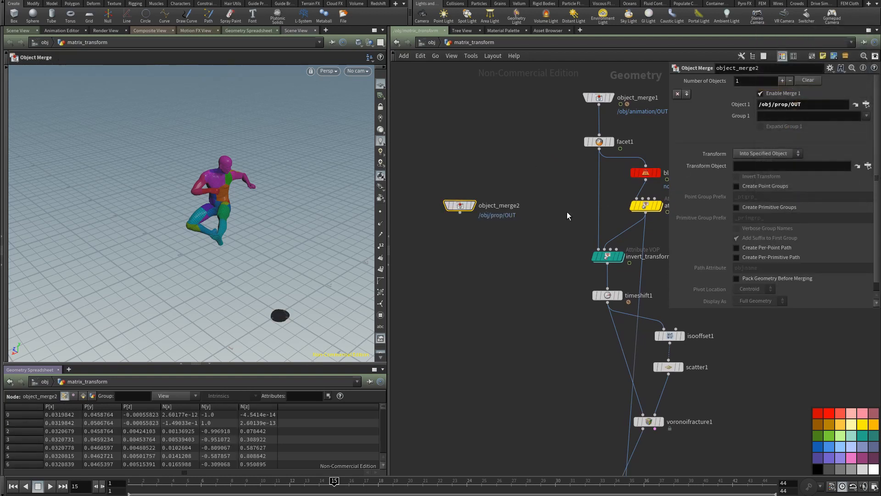
pyautogui.click(474, 207)
# Step: Show invert_transformation as a template and frame the view on the cap and the character's head
pyautogui.keyDown('alt'); pyautogui.moveTo(282, 304); pyautogui.dragTo(185, 287); pyautogui.keyUp('alt')
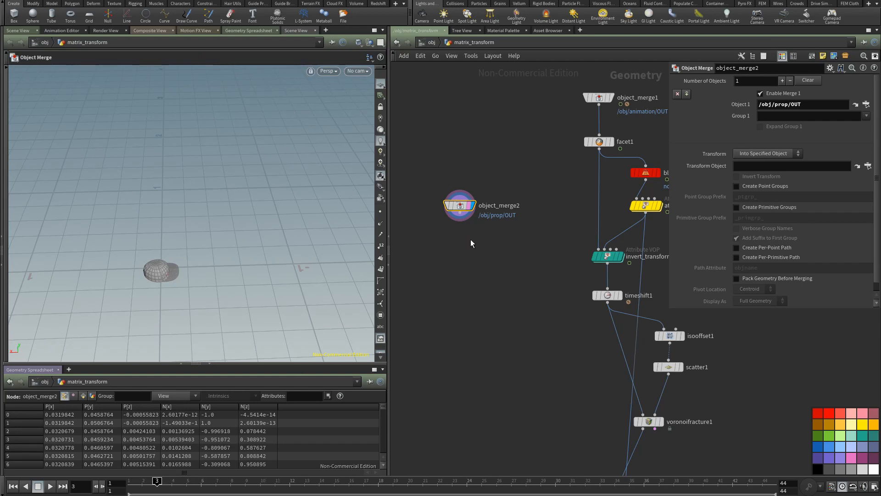
pyautogui.click(596, 256)
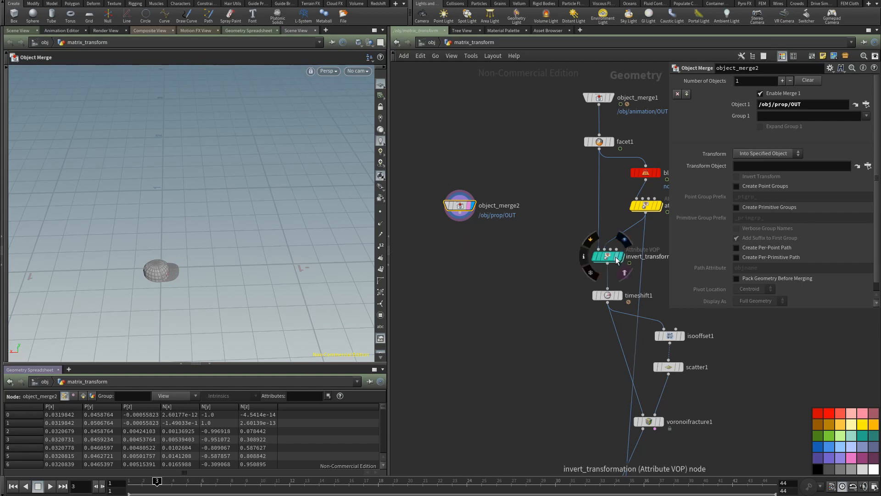
pyautogui.keyDown('alt'); pyautogui.moveTo(244, 300); pyautogui.dragTo(204, 248); pyautogui.keyUp('alt')
pyautogui.keyDown('alt'); pyautogui.moveTo(205, 248); pyautogui.dragTo(296, 206, button='right'); pyautogui.keyUp('alt')
pyautogui.keyDown('alt'); pyautogui.moveTo(235, 226); pyautogui.dragTo(189, 233); pyautogui.keyUp('alt')
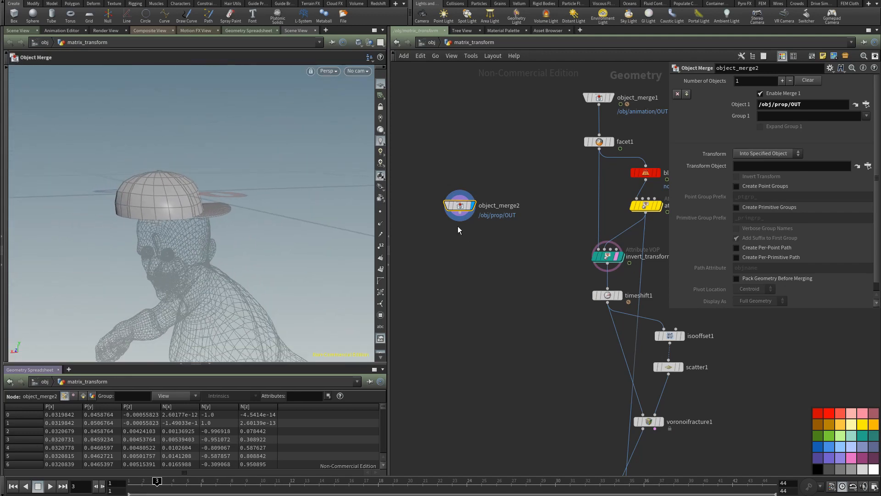
# Step: Add and display a Transform node below object_merge2, with invert_transformation templated as the fitting reference
pyautogui.moveTo(461, 238); pyautogui.dragTo(464, 245)
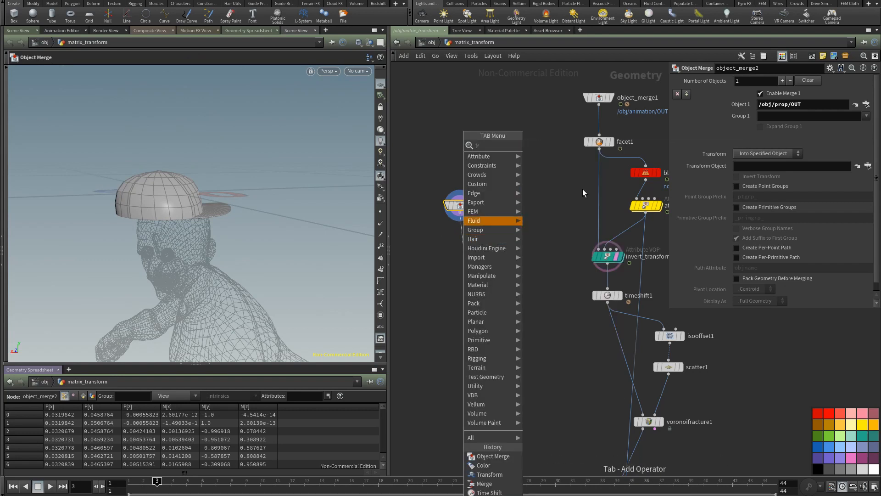
pyautogui.moveTo(491, 221)
pyautogui.click(561, 164)
pyautogui.click(472, 239)
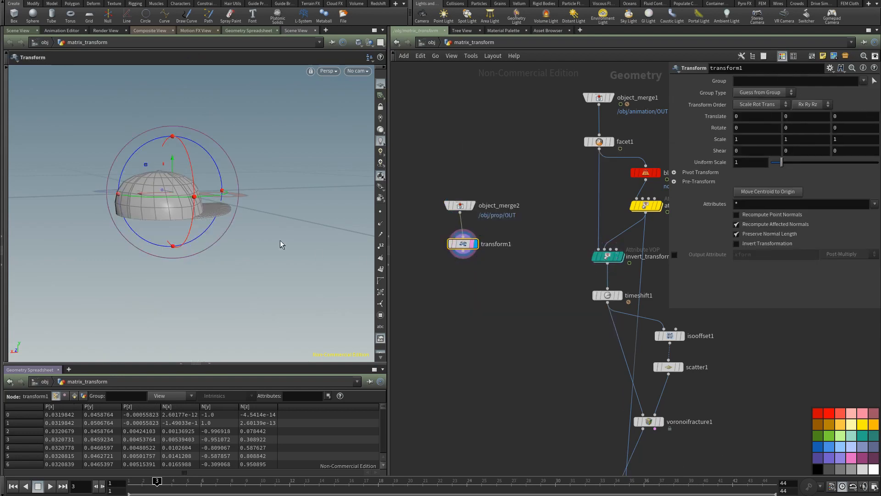
pyautogui.click(620, 262)
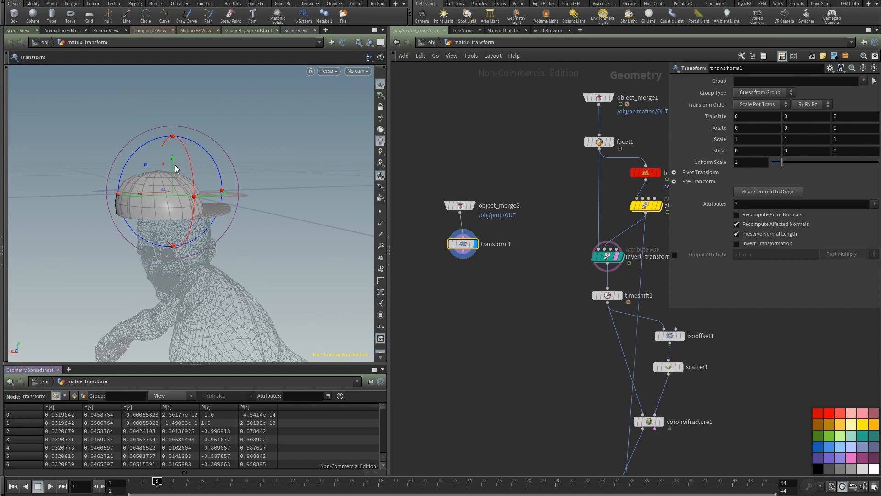
# Step: Move the cap to about -0.044 on Y and rotate it about 24.2 degrees around Y
pyautogui.moveTo(173, 162); pyautogui.dragTo(229, 225)
pyautogui.keyDown('alt'); pyautogui.moveTo(256, 199); pyautogui.dragTo(187, 208); pyautogui.keyUp('alt')
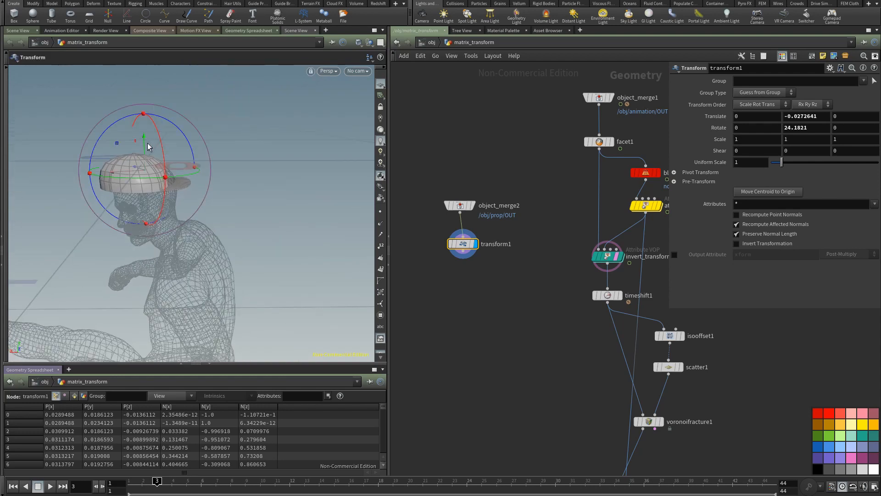
pyautogui.moveTo(145, 139); pyautogui.dragTo(144, 147)
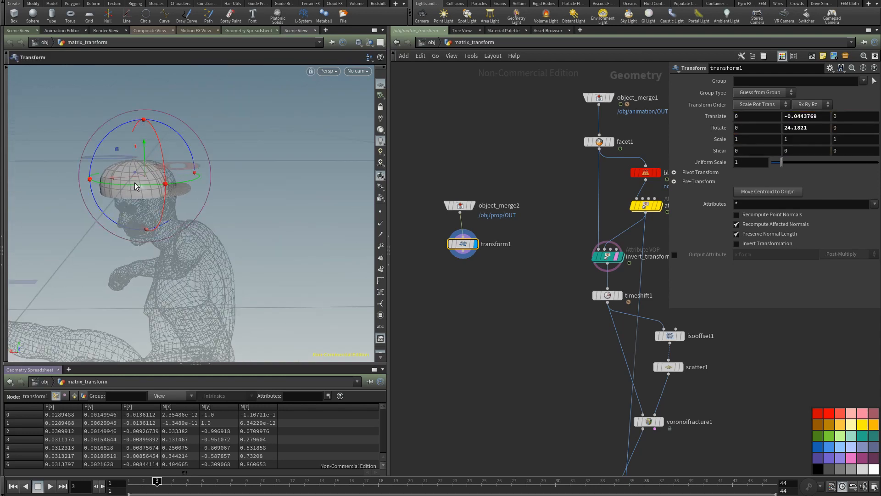
# Step: Tilt the cap to a rotation of about 3.5, 23.9, 8.7 degrees and shift it sideways to fit the head
pyautogui.moveTo(114, 182); pyautogui.dragTo(123, 174)
pyautogui.keyDown('alt'); pyautogui.moveTo(121, 209); pyautogui.dragTo(234, 223); pyautogui.keyUp('alt')
pyautogui.moveTo(93, 151); pyautogui.dragTo(104, 156)
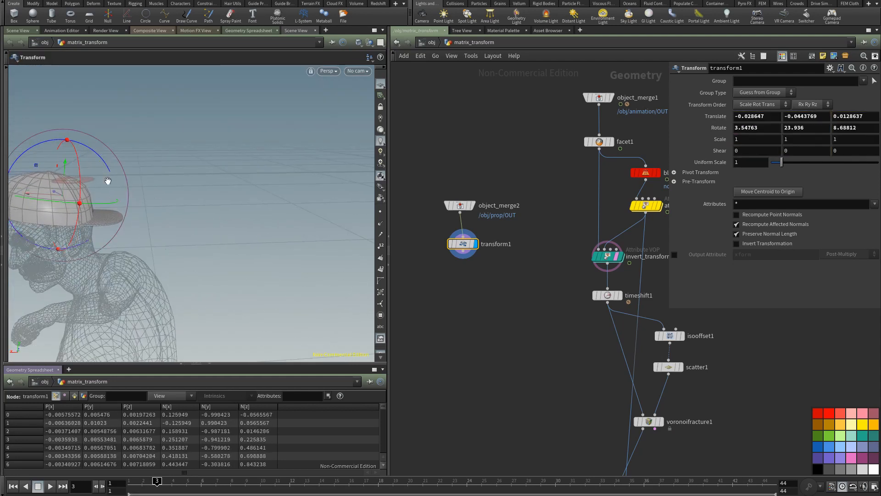
pyautogui.keyDown('alt'); pyautogui.moveTo(107, 178); pyautogui.dragTo(232, 186, button='middle'); pyautogui.keyUp('alt')
pyautogui.moveTo(177, 168)
pyautogui.mouseDown()
pyautogui.moveTo(169, 200)
pyautogui.moveTo(184, 169)
pyautogui.mouseUp()
pyautogui.moveTo(170, 252)
pyautogui.keyDown('alt'); pyautogui.mouseDown()
pyautogui.moveTo(207, 241)
pyautogui.moveTo(156, 251)
pyautogui.mouseUp(); pyautogui.keyUp('alt')
# Step: Duplicate invert_transformation below transform1 and wire transform1 into the copy's first input, keeping attr_mymatrix on the second
pyautogui.moveTo(462, 305); pyautogui.dragTo(437, 278, button='middle')
pyautogui.click(549, 218)
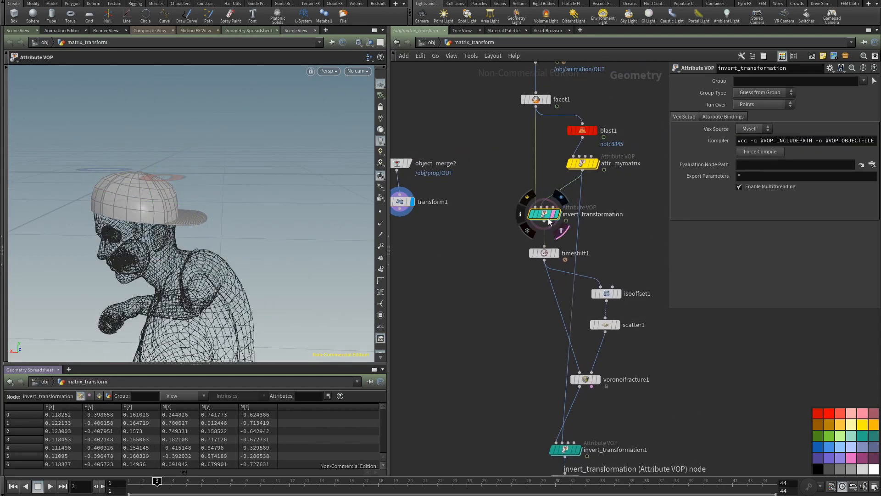
pyautogui.click(435, 344)
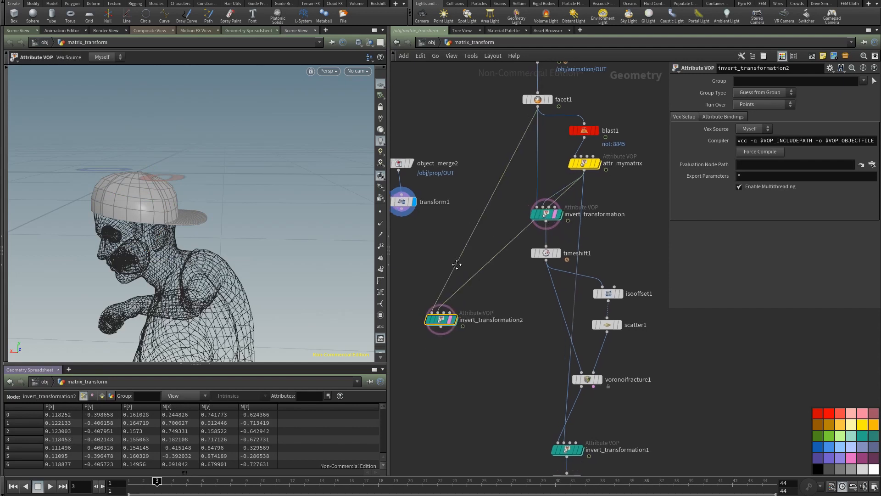
pyautogui.moveTo(444, 269); pyautogui.dragTo(508, 259, button='middle')
pyautogui.moveTo(485, 291); pyautogui.dragTo(461, 308)
# Step: Delete the invert1 node inside invert_transformation2 and return to the matrix_transform network
pyautogui.doubleClick(468, 309)
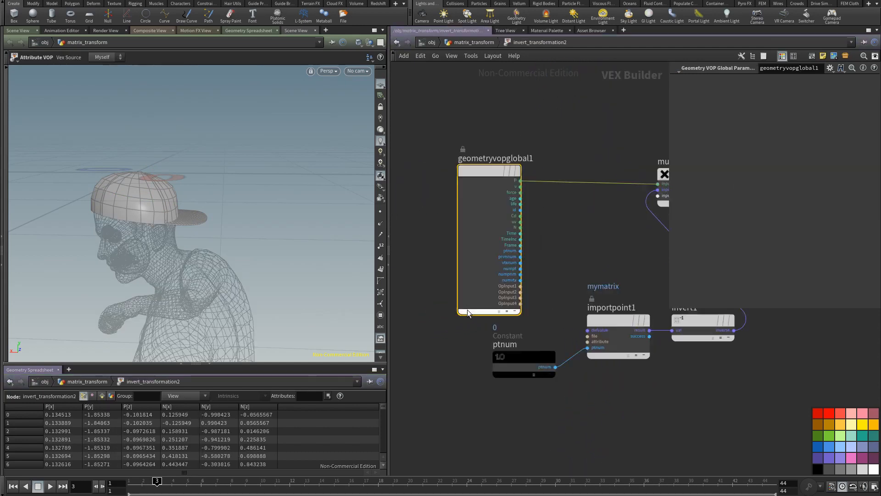
pyautogui.click(552, 335)
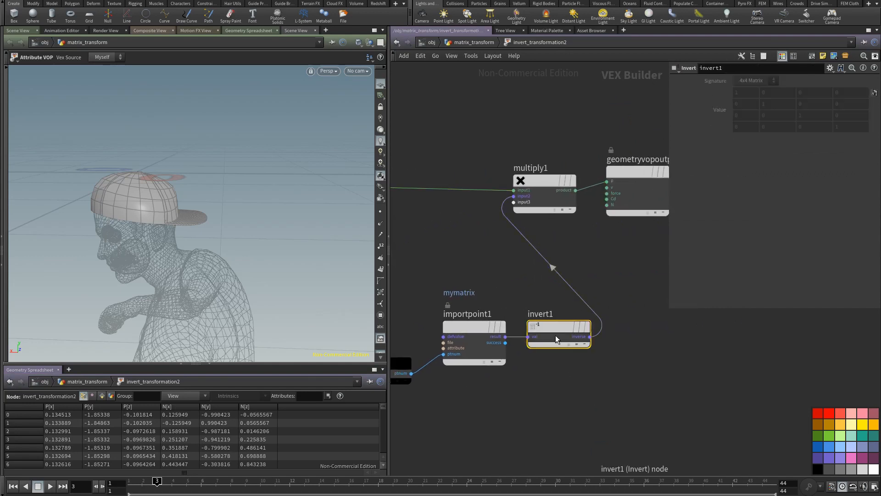
pyautogui.press('Delete')
pyautogui.click(472, 43)
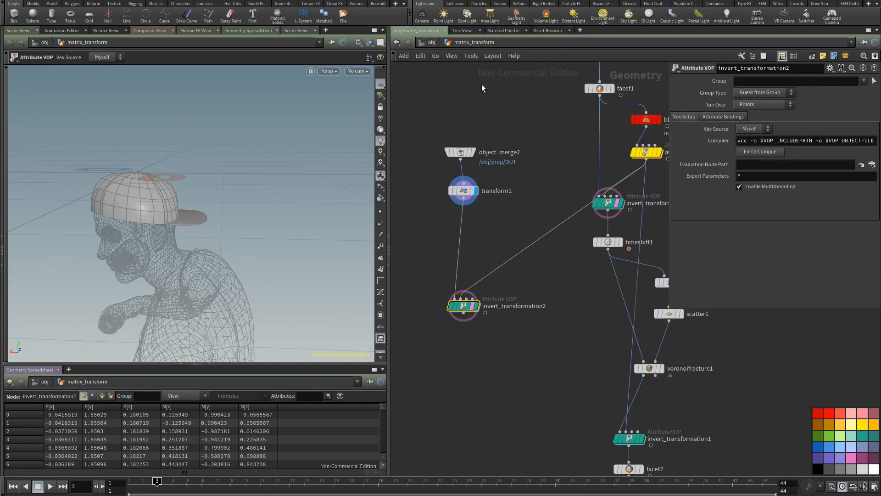
# Step: Add a Merge node below the network and wire invert_transformation2 and facet2 into it
pyautogui.press('Tab')
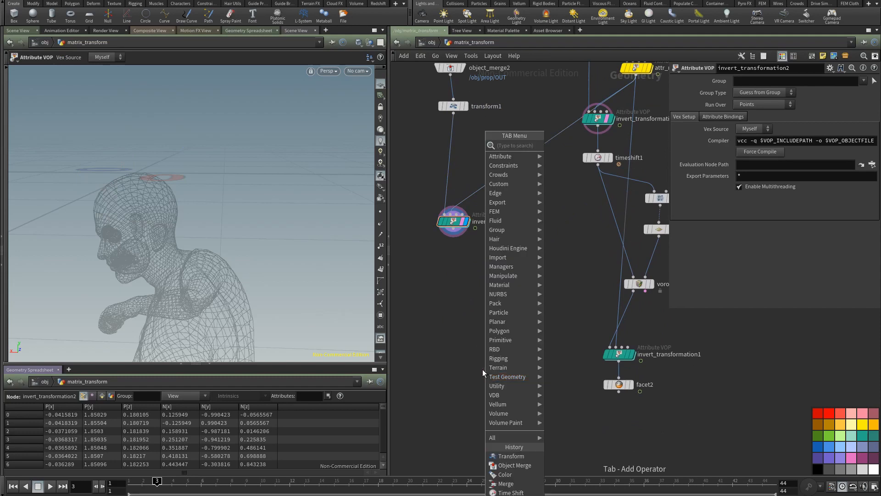
pyautogui.write('merg')
pyautogui.click(567, 146)
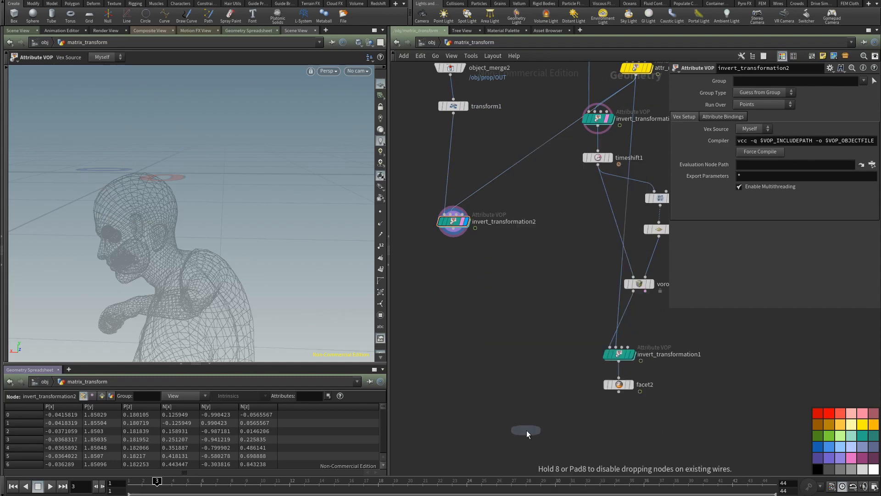
pyautogui.click(527, 431)
pyautogui.moveTo(463, 265); pyautogui.dragTo(518, 419)
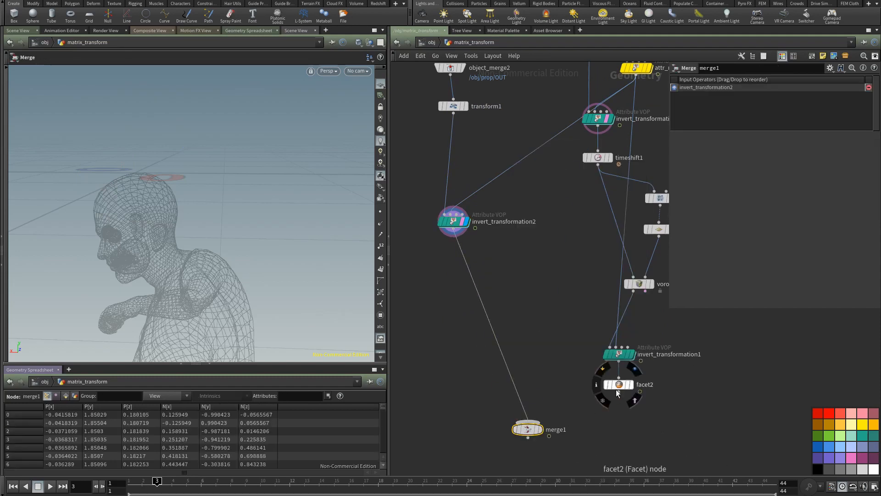
pyautogui.click(472, 266)
# Step: Insert a Color node on the wire between invert_transformation2 and merge1
pyautogui.press('Tab')
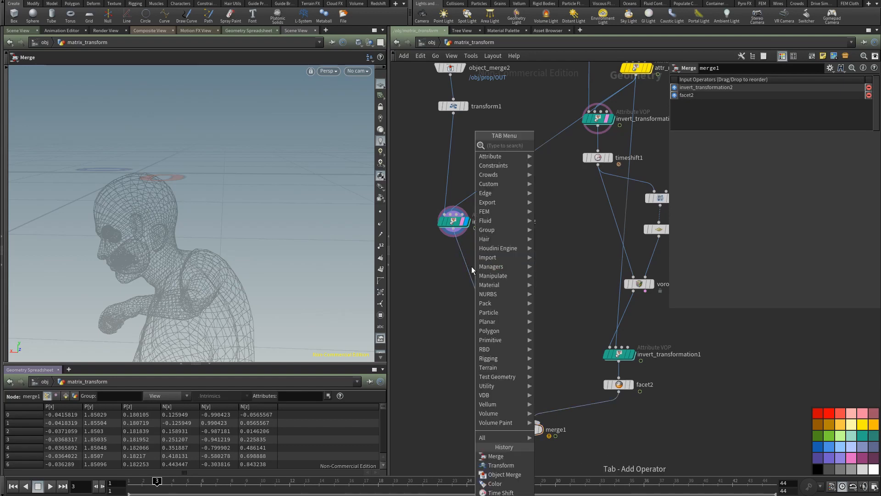
pyautogui.write('clo')
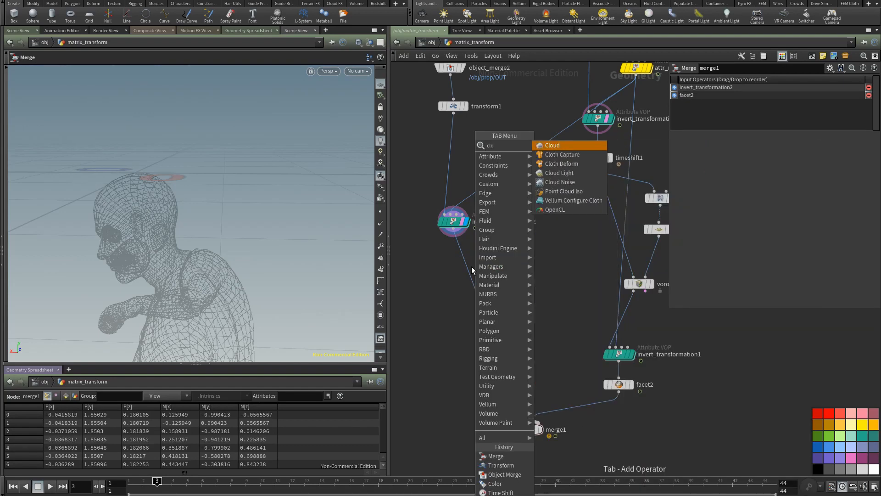
pyautogui.press('BackSpace')
pyautogui.press('BackSpace')
pyautogui.write('olor')
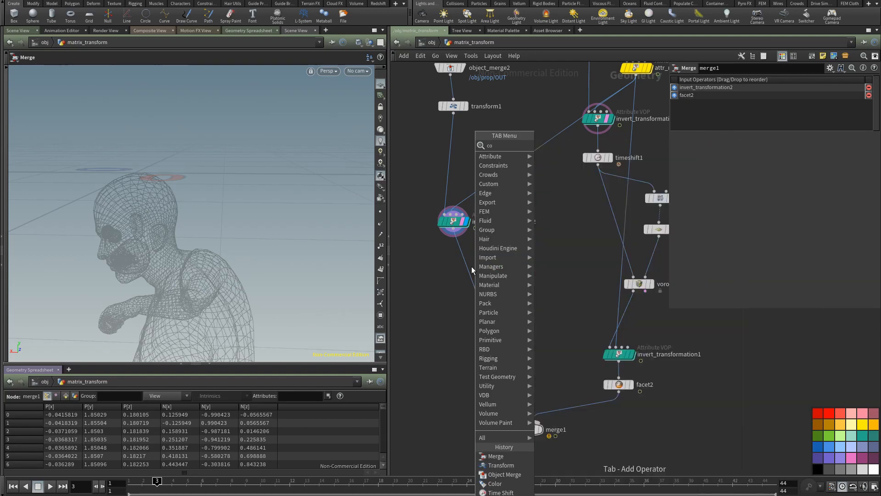
pyautogui.press('Escape')
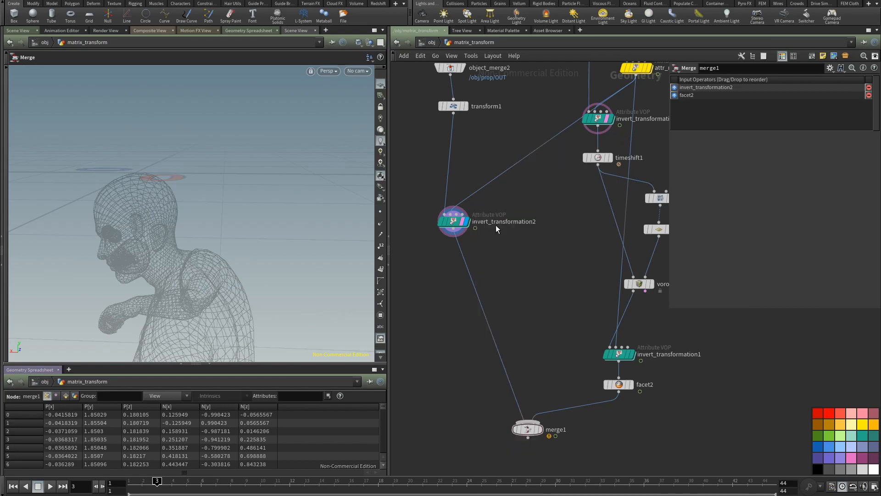
pyautogui.click(469, 273)
# Step: Insert a Facet node between invert_transformation2 and color1 with Post-Compute Normals enabled, and display merge1
pyautogui.press('Tab')
pyautogui.write('fac')
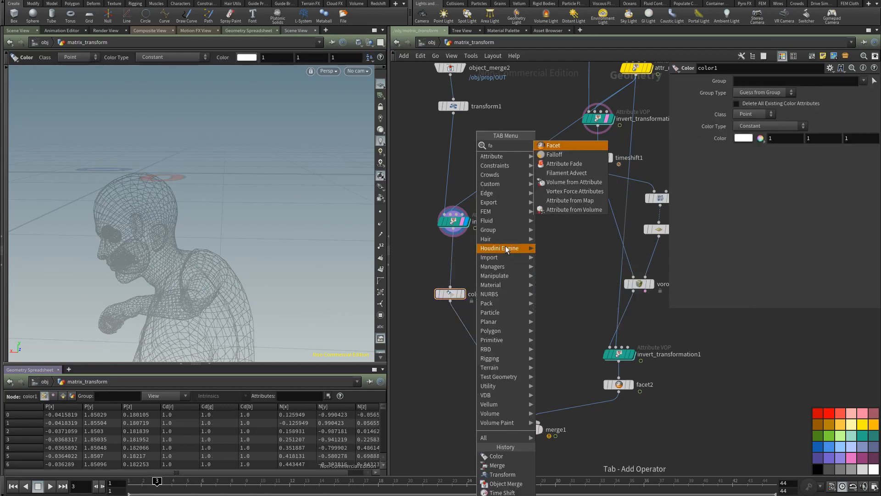
pyautogui.click(555, 146)
pyautogui.click(455, 268)
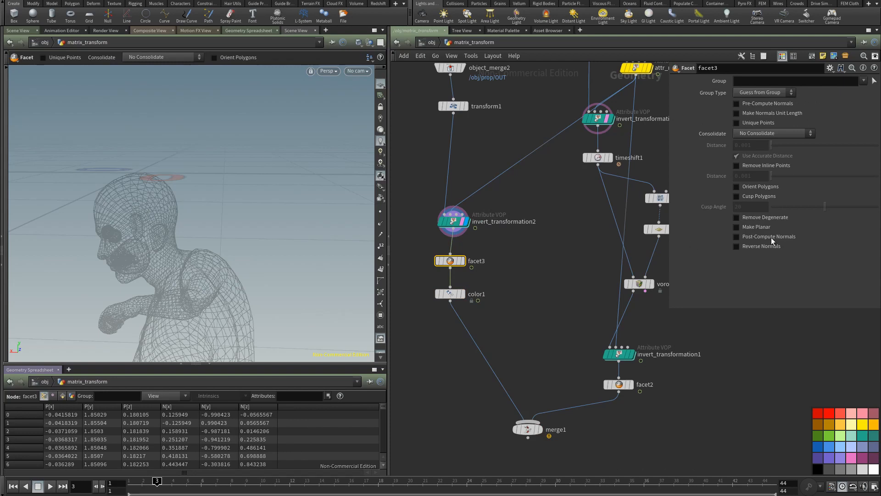
pyautogui.click(538, 431)
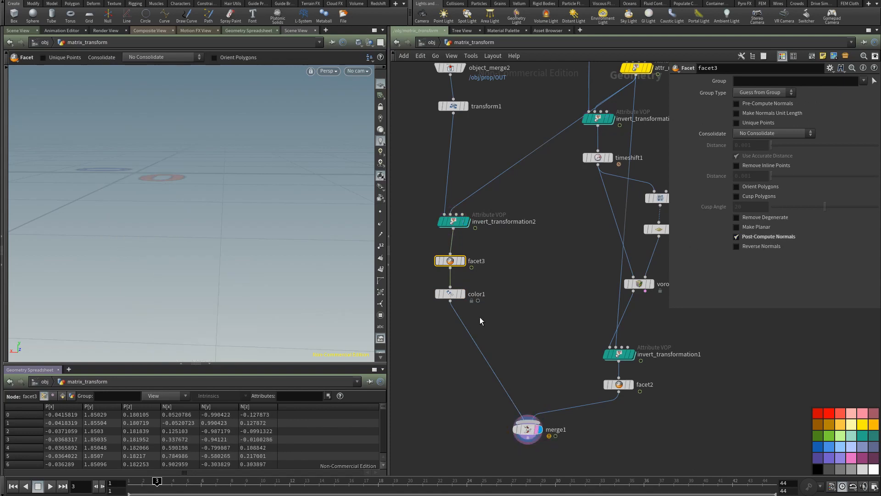
# Step: Remove the piece colors from the fractured character in voronoifracture1 and select merge1 again
pyautogui.keyDown('alt'); pyautogui.moveTo(255, 259); pyautogui.dragTo(241, 234, button='right'); pyautogui.keyUp('alt')
pyautogui.moveTo(242, 234); pyautogui.dragTo(237, 230)
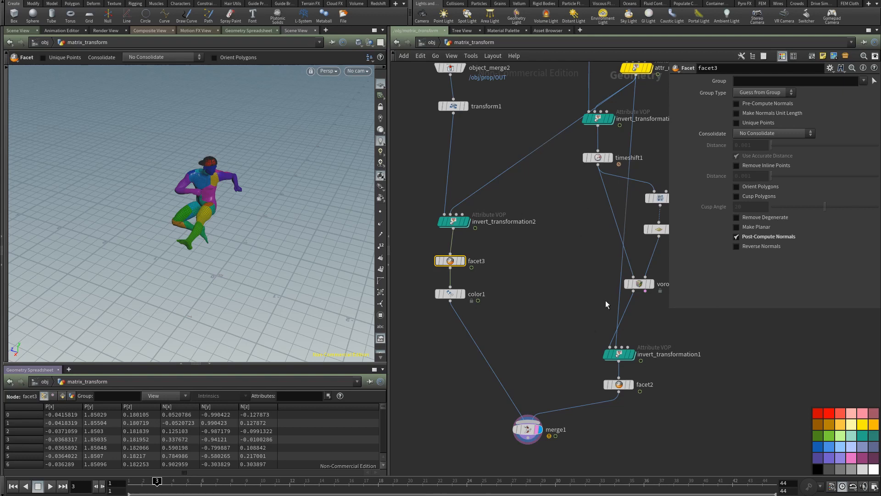
pyautogui.moveTo(605, 300); pyautogui.dragTo(539, 293, button='middle')
pyautogui.click(593, 295)
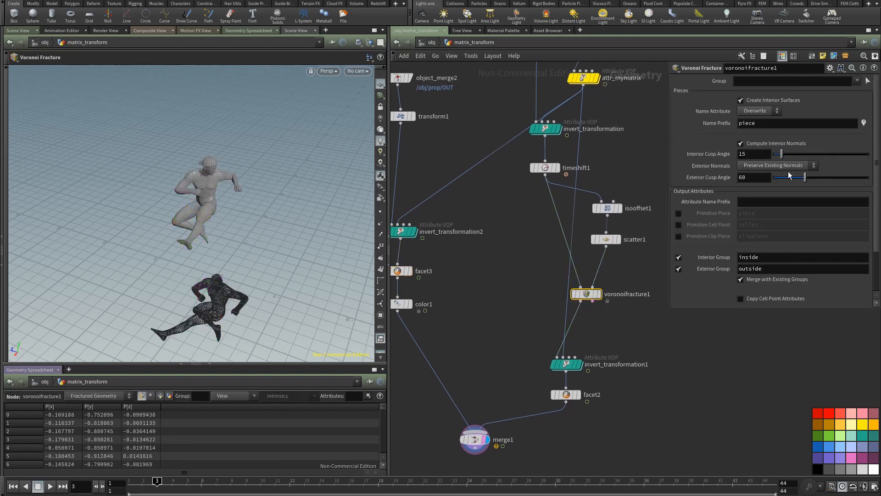
pyautogui.click(477, 440)
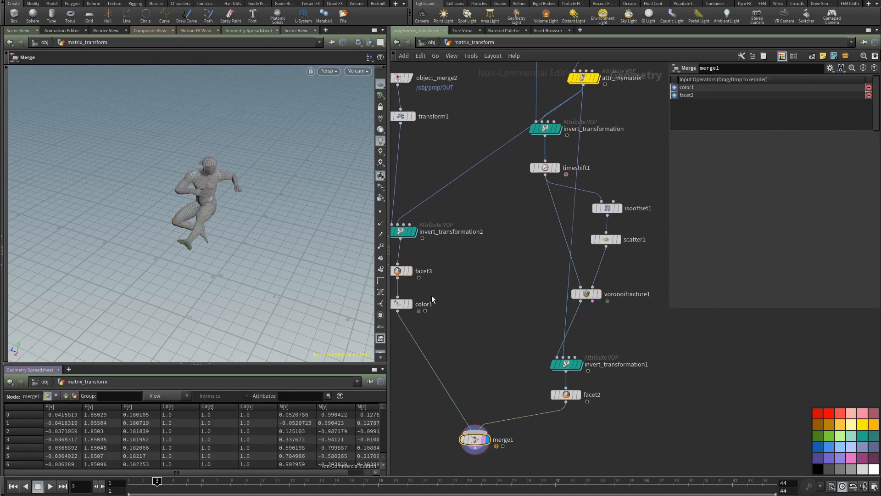
# Step: Display facet3, color1 and merge1 in turn to compare the cap branch with the merged result
pyautogui.moveTo(432, 296); pyautogui.dragTo(472, 294, button='middle')
pyautogui.click(473, 286)
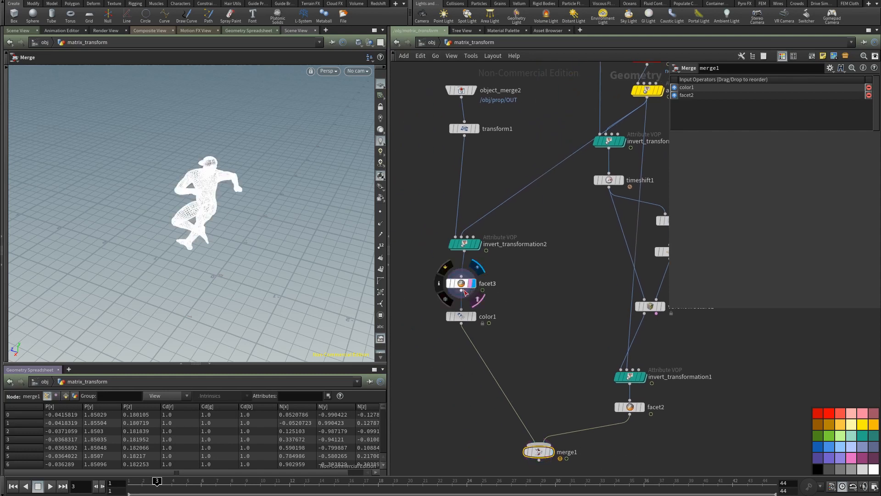
pyautogui.click(468, 324)
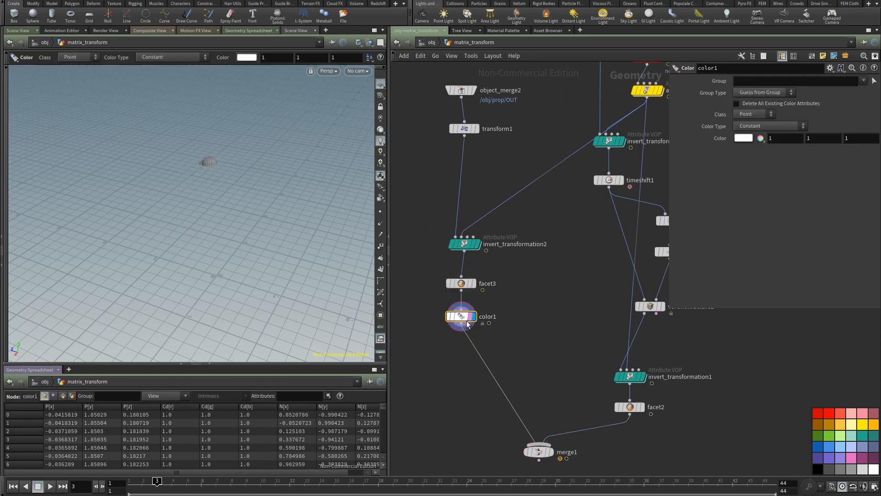
pyautogui.click(550, 453)
pyautogui.click(539, 452)
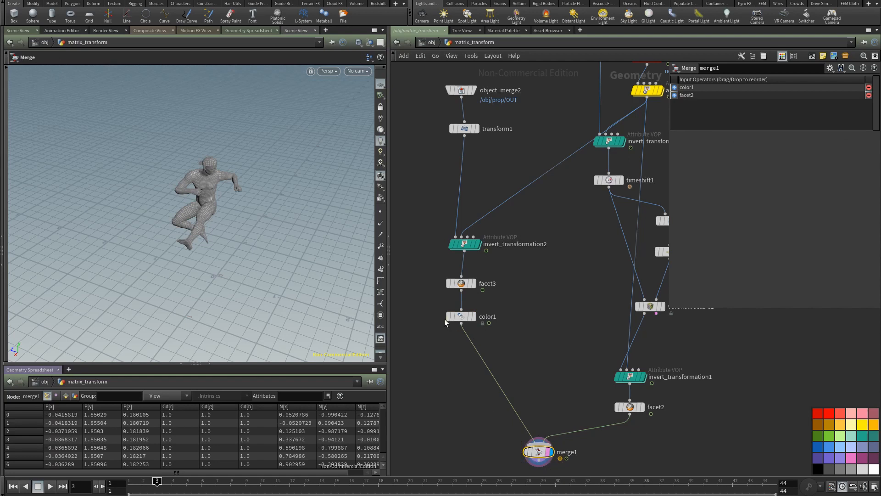
# Step: Set the cap's color to yellow in color1 and select merge1
pyautogui.click(447, 318)
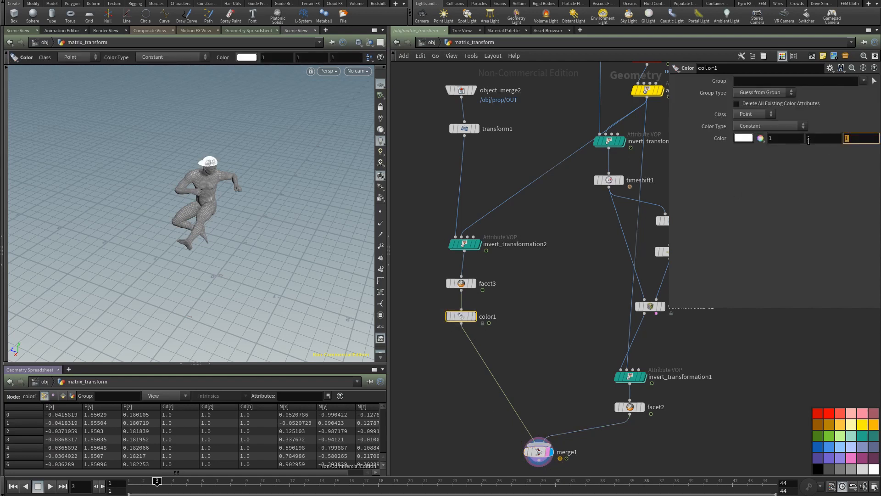
pyautogui.moveTo(458, 408); pyautogui.dragTo(424, 342, button='middle')
pyautogui.click(506, 384)
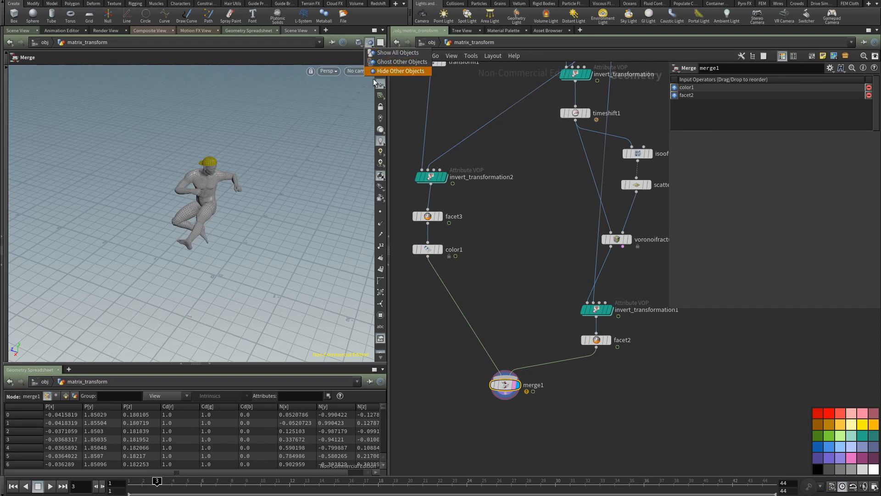
# Step: Show the merged character shaded without wireframe and play the animation to check that the cap follows the head
pyautogui.click(357, 44)
pyautogui.click(382, 118)
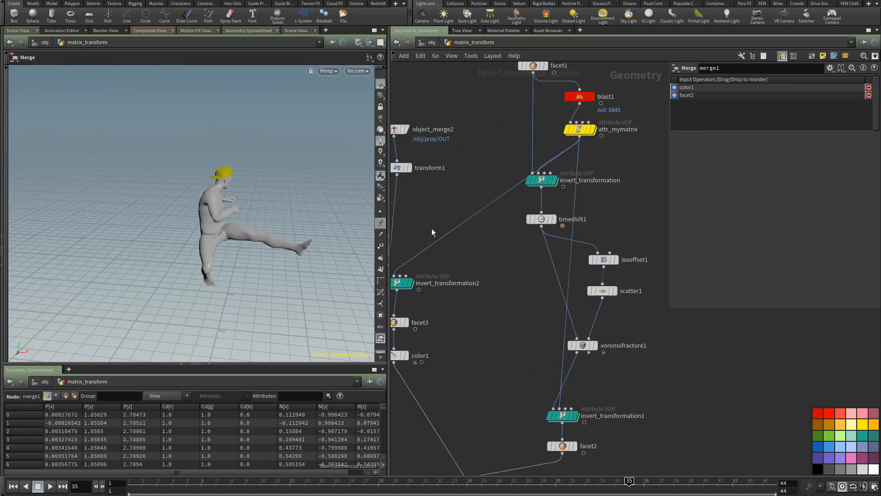
pyautogui.moveTo(432, 228); pyautogui.dragTo(510, 230, button='middle')
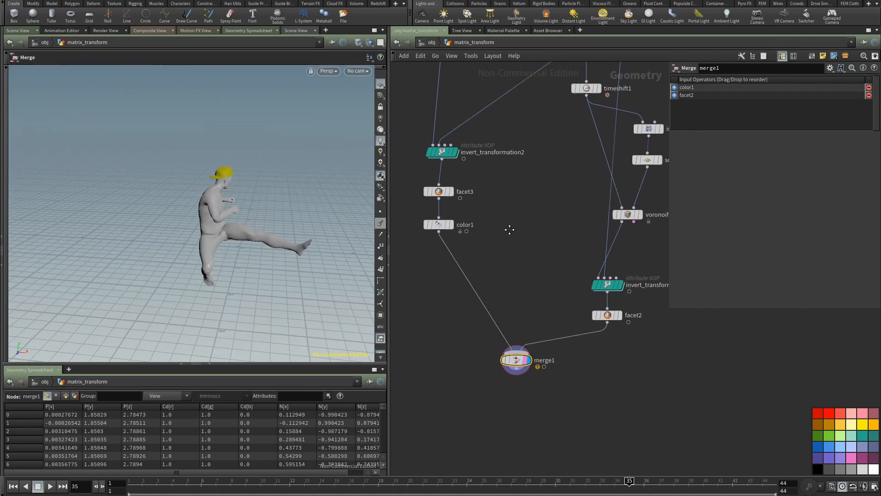
pyautogui.press('Escape')
pyautogui.moveTo(280, 266); pyautogui.dragTo(184, 365)
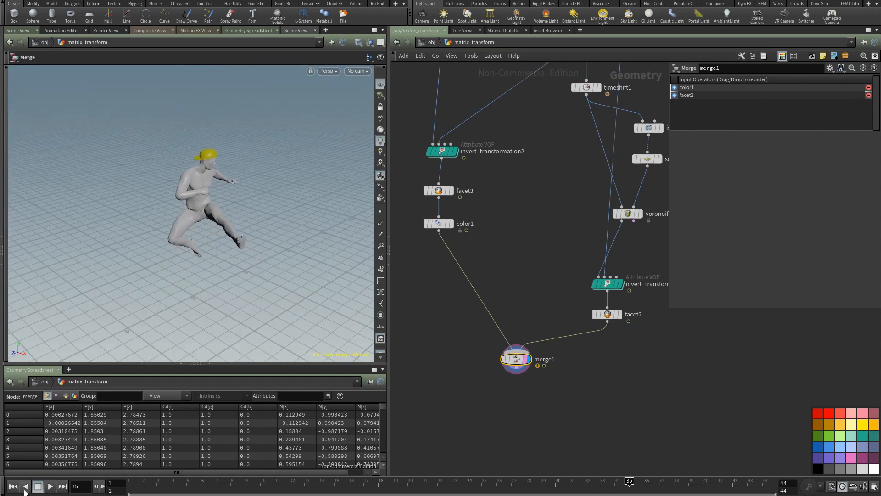
pyautogui.click(50, 486)
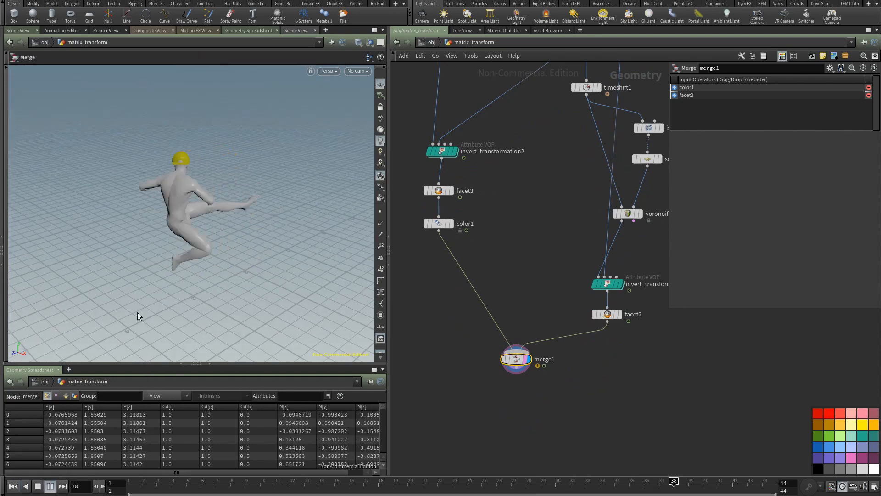